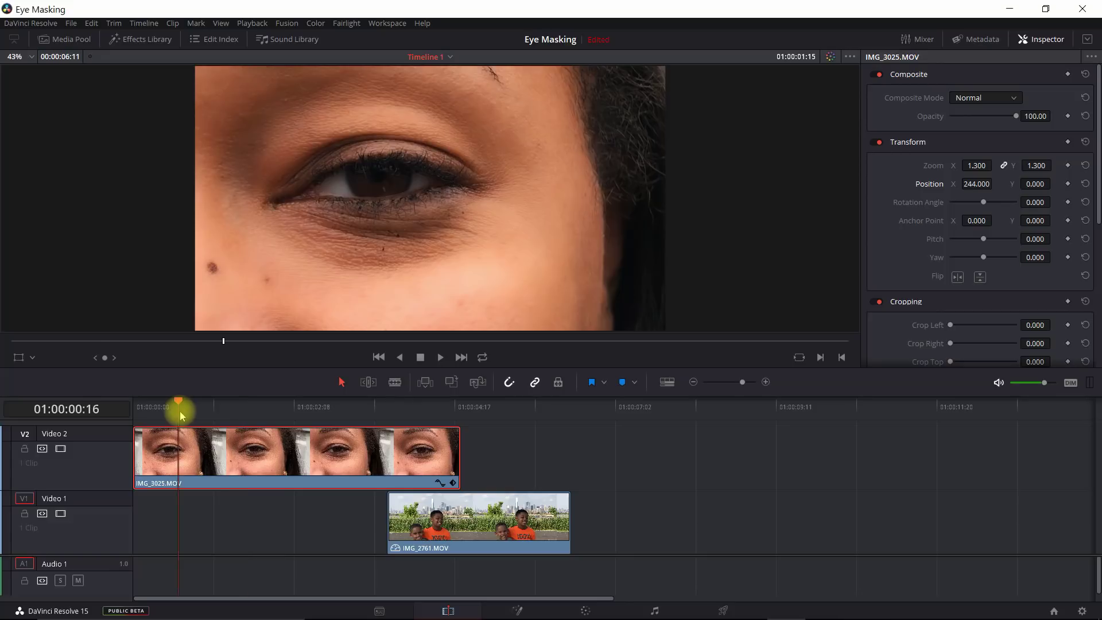
Scrub through the eye close-up and the kids-and-skyline clip to preview them
{"action": "left_click_drag", "start_coordinate": [180, 414], "coordinate": [355, 430]}
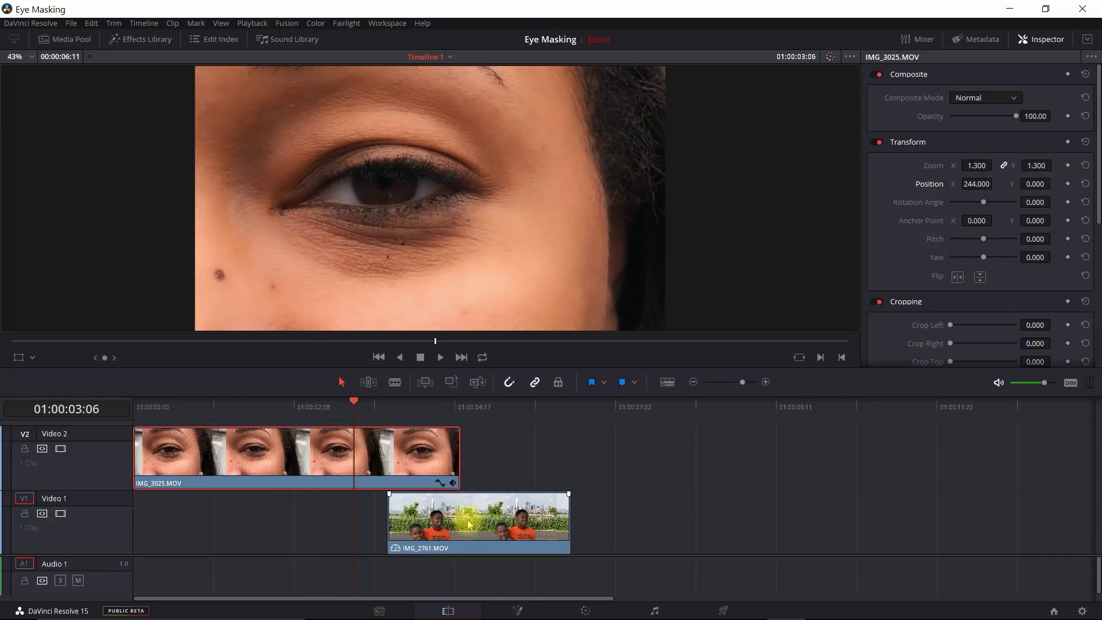
{"action": "left_click", "coordinate": [507, 415]}
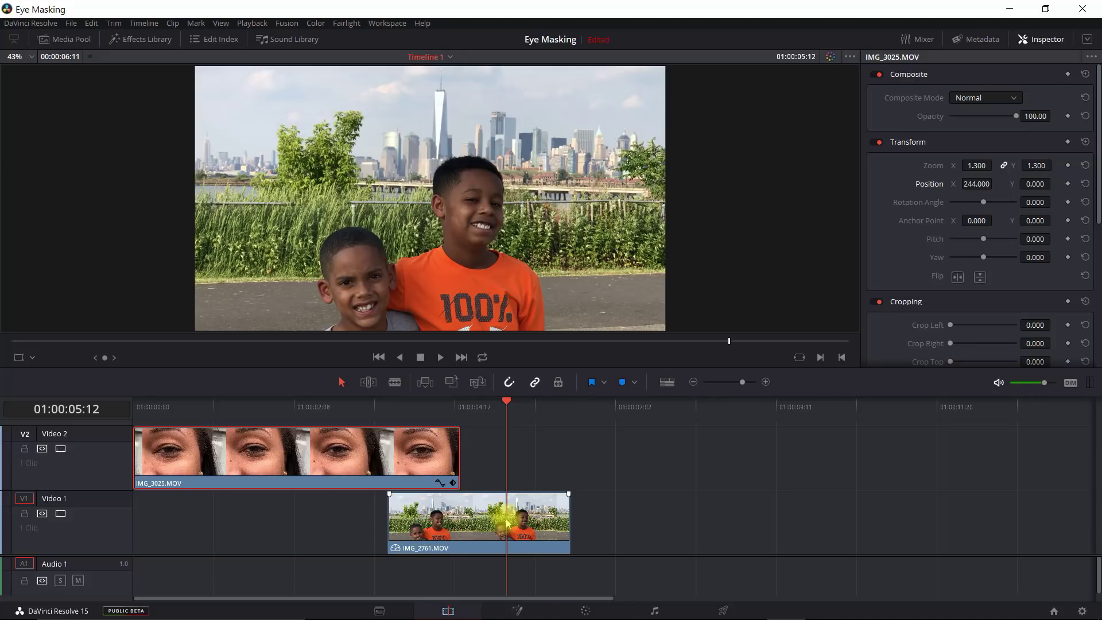
{"action": "left_click", "coordinate": [188, 408]}
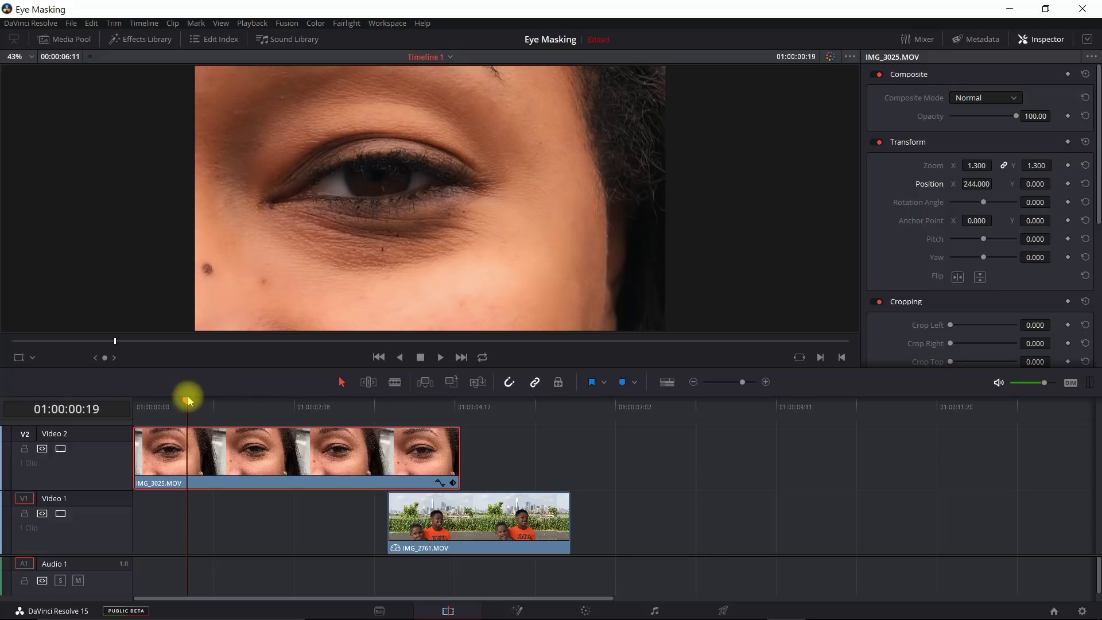
{"action": "left_click_drag", "start_coordinate": [184, 402], "coordinate": [340, 419]}
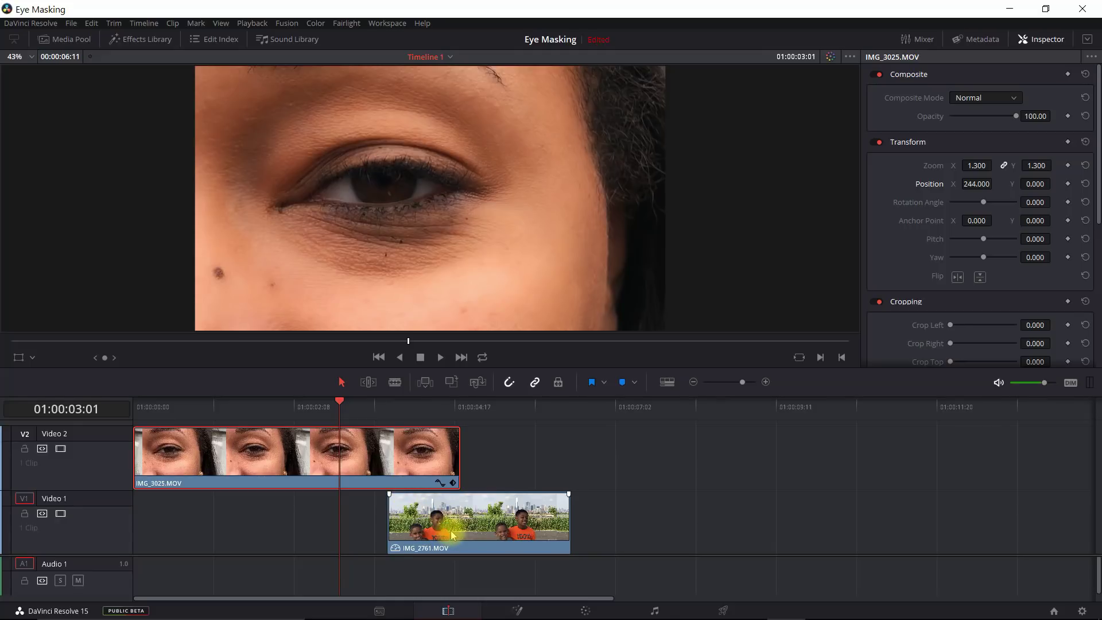
Slide IMG_2761 earlier so its start snaps to the blink frame at 01:00:02:21
{"action": "left_click_drag", "start_coordinate": [444, 525], "coordinate": [394, 529]}
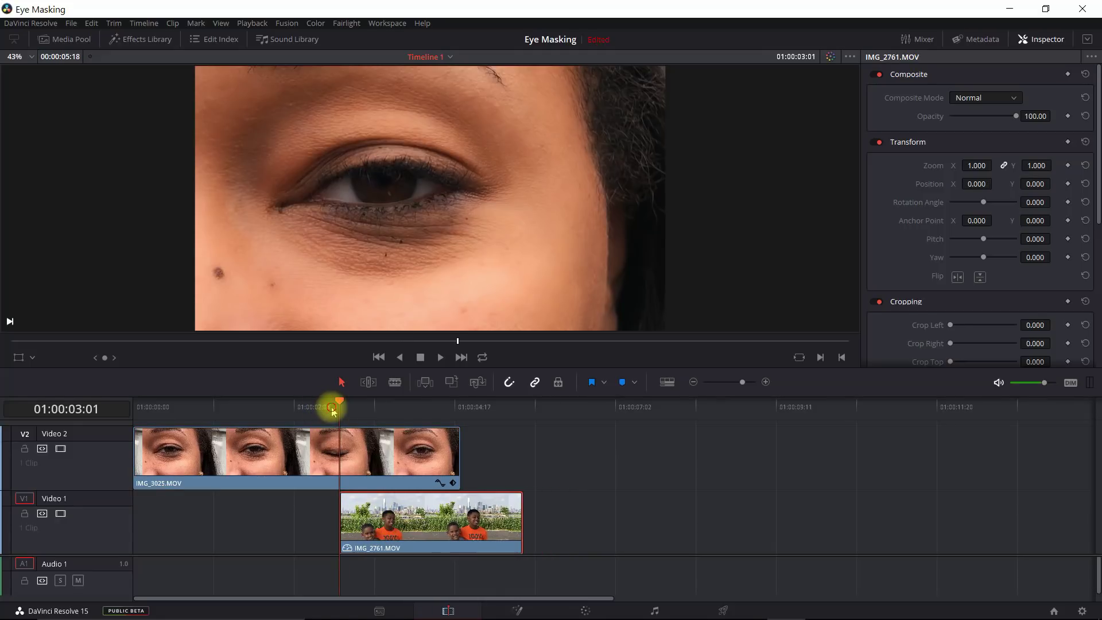
{"action": "key", "text": "Right"}
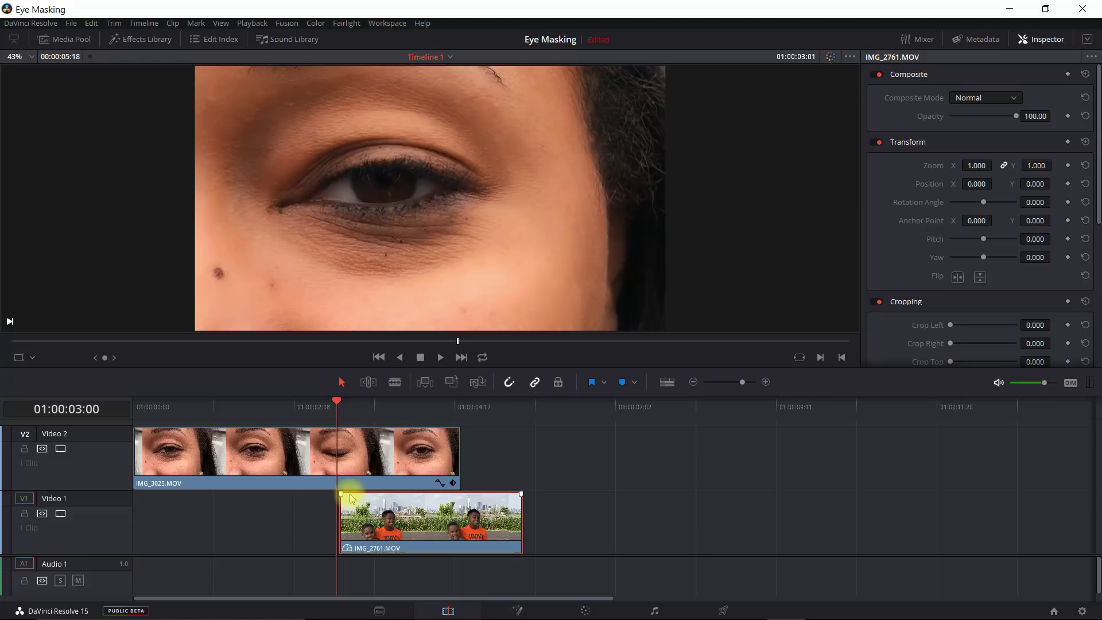
{"action": "key", "text": "Left"}
{"action": "key", "text": "Left"}
{"action": "key", "text": "Left"}
{"action": "key", "text": "Left"}
{"action": "key", "text": "Left"}
{"action": "left_click_drag", "start_coordinate": [367, 519], "coordinate": [355, 519]}
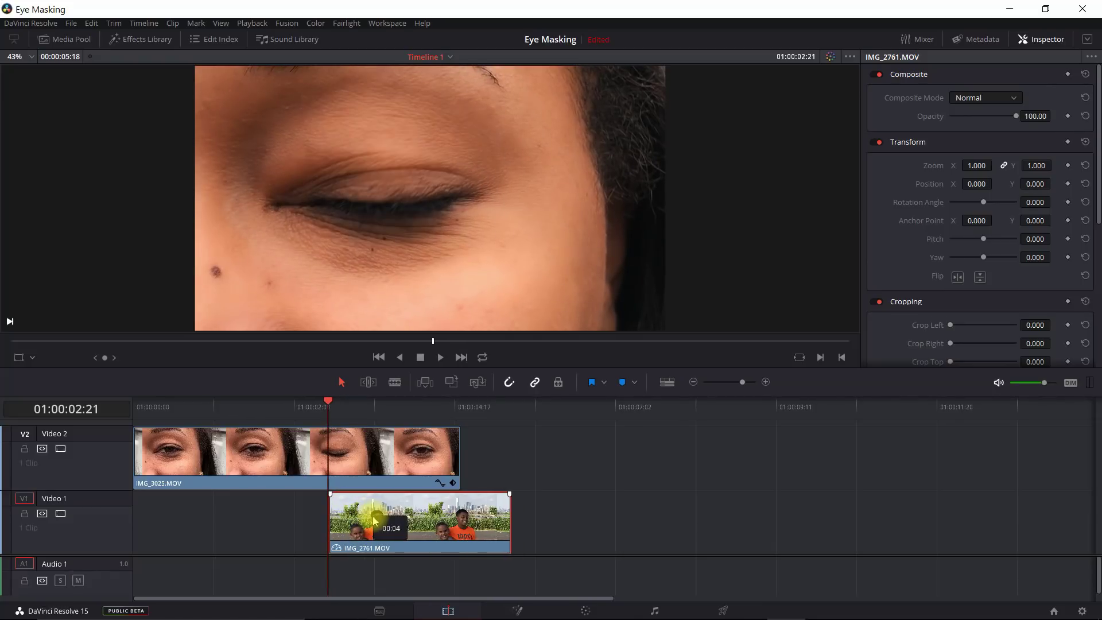
Step frame by frame to find where the eye reopens after the blink
{"action": "left_click_drag", "start_coordinate": [332, 483], "coordinate": [355, 505]}
{"action": "key", "text": "Right"}
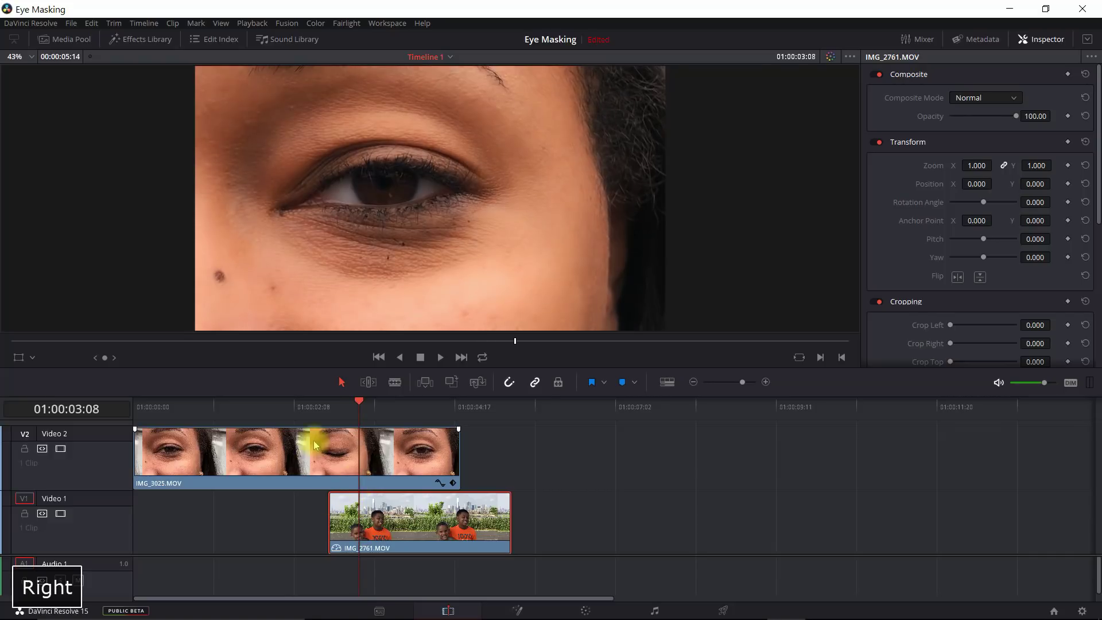
{"action": "left_click", "coordinate": [316, 460]}
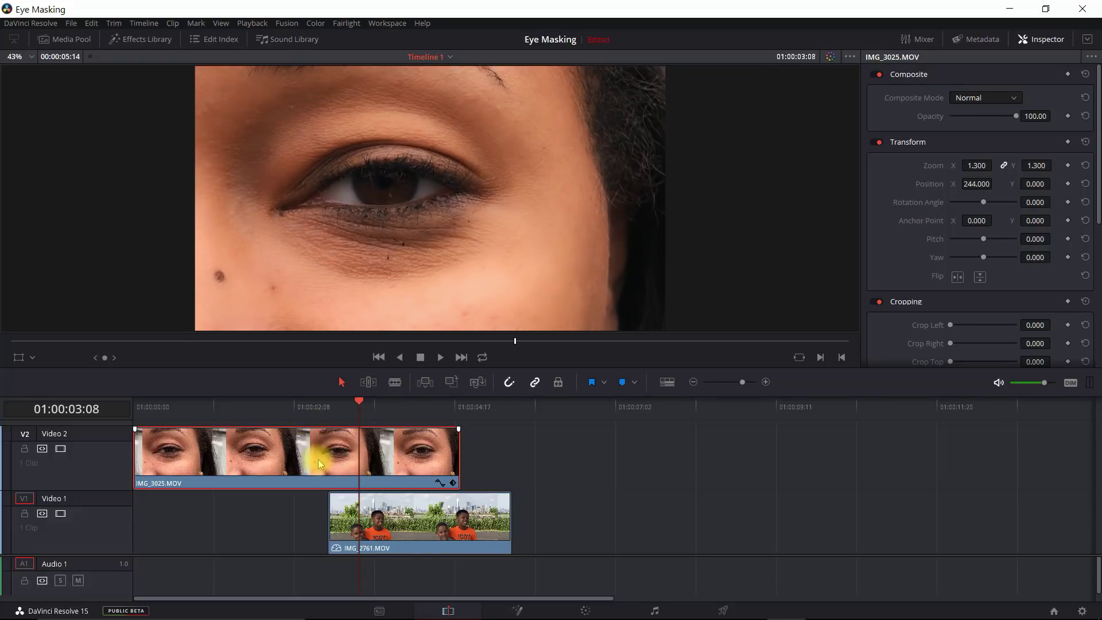
{"action": "left_click", "coordinate": [339, 418]}
{"action": "key", "text": "Right"}
{"action": "key", "text": "Right"}
{"action": "key", "text": "Right"}
{"action": "key", "text": "Right"}
{"action": "key", "text": "Right"}
{"action": "key", "text": "Right"}
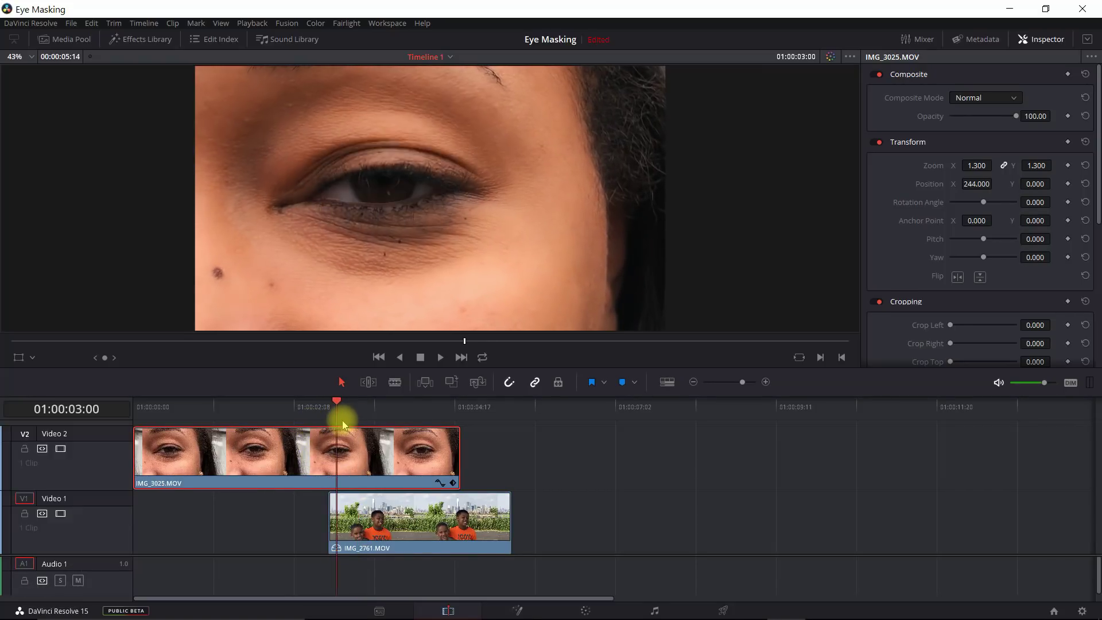
{"action": "key", "text": "Right"}
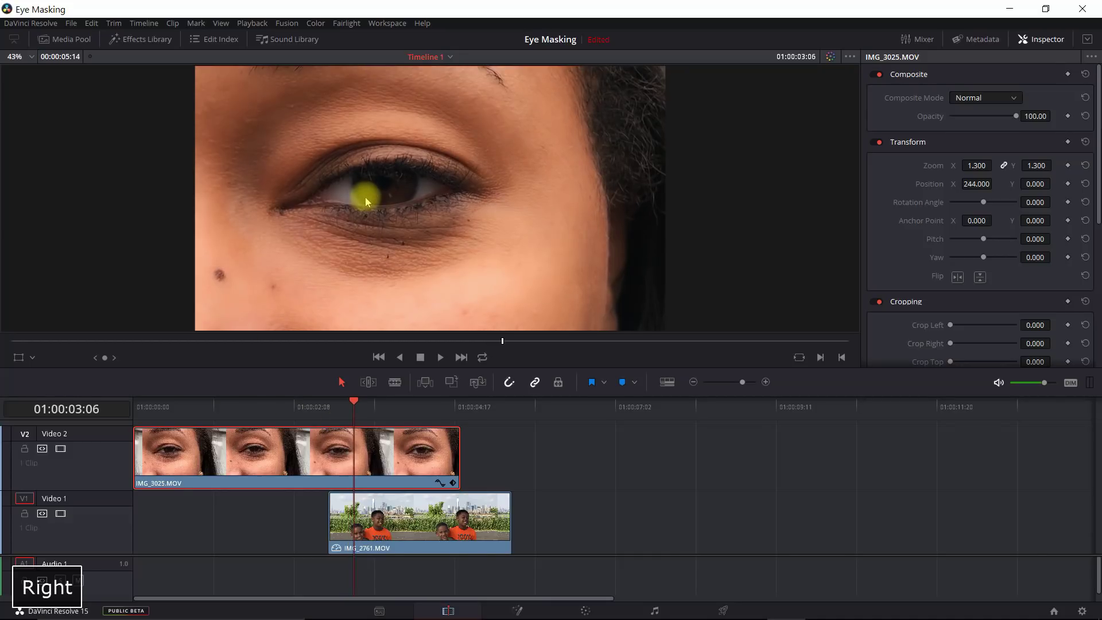
{"action": "key", "text": "Left"}
{"action": "key", "text": "Left"}
{"action": "key", "text": "Left"}
{"action": "key", "text": "Left"}
{"action": "key", "text": "Right"}
{"action": "key", "text": "Right"}
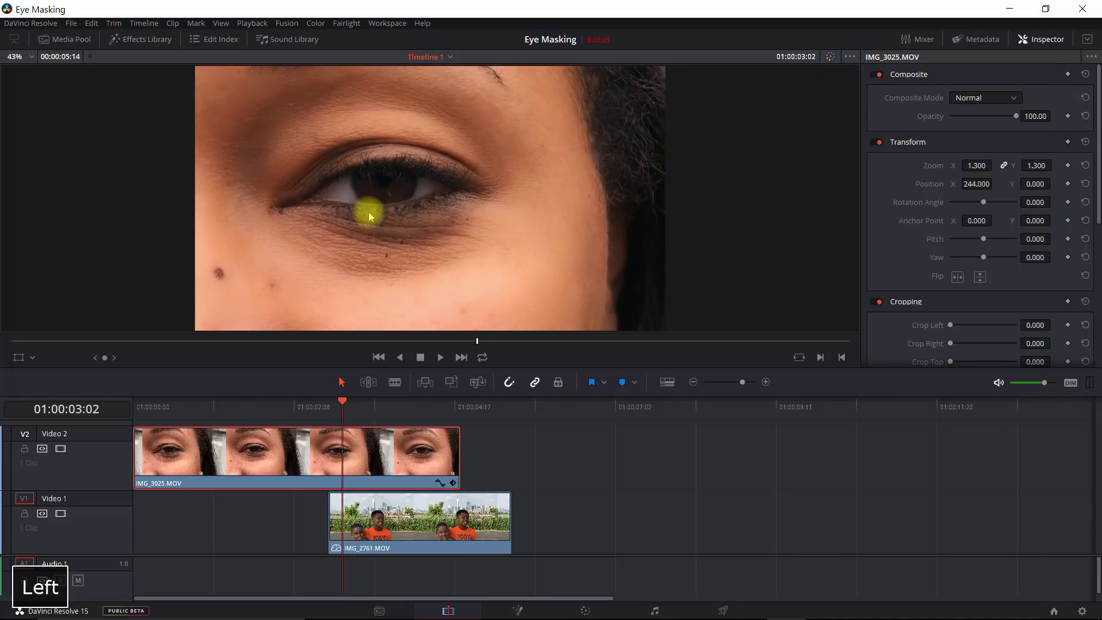
{"action": "key", "text": "Left"}
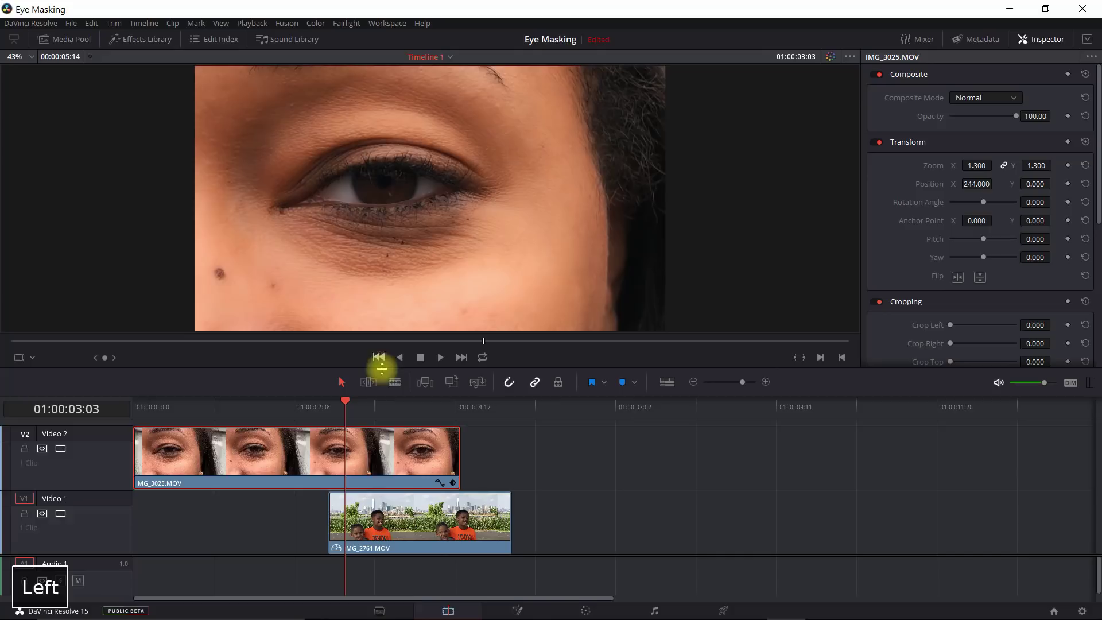
On the Color page, add a serial node after the Grade node
{"action": "left_click", "coordinate": [585, 610]}
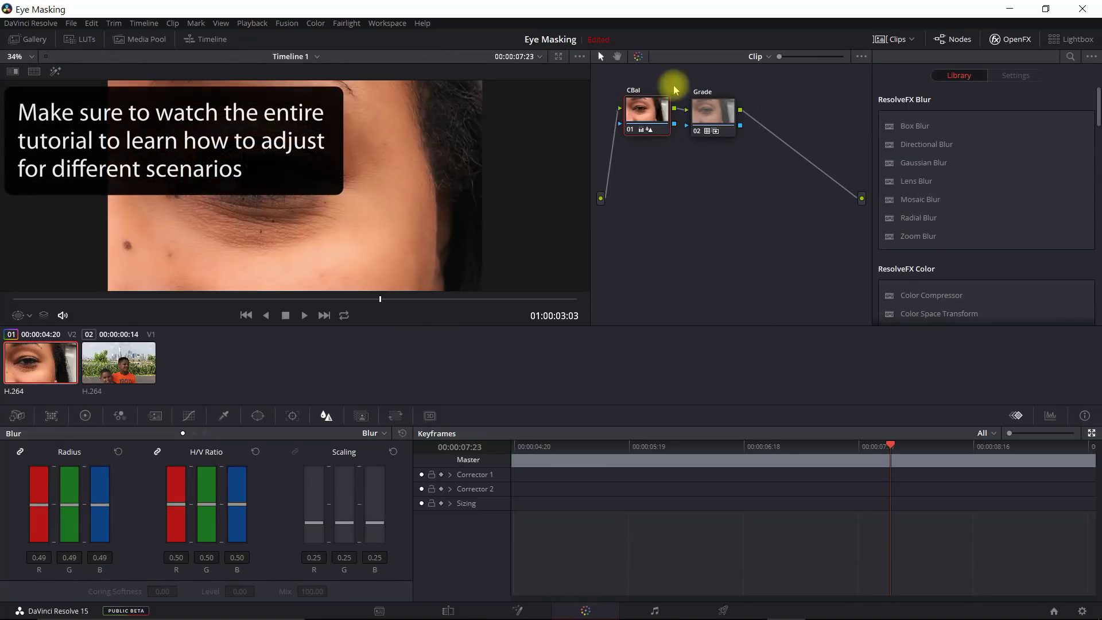
{"action": "left_click", "coordinate": [711, 119]}
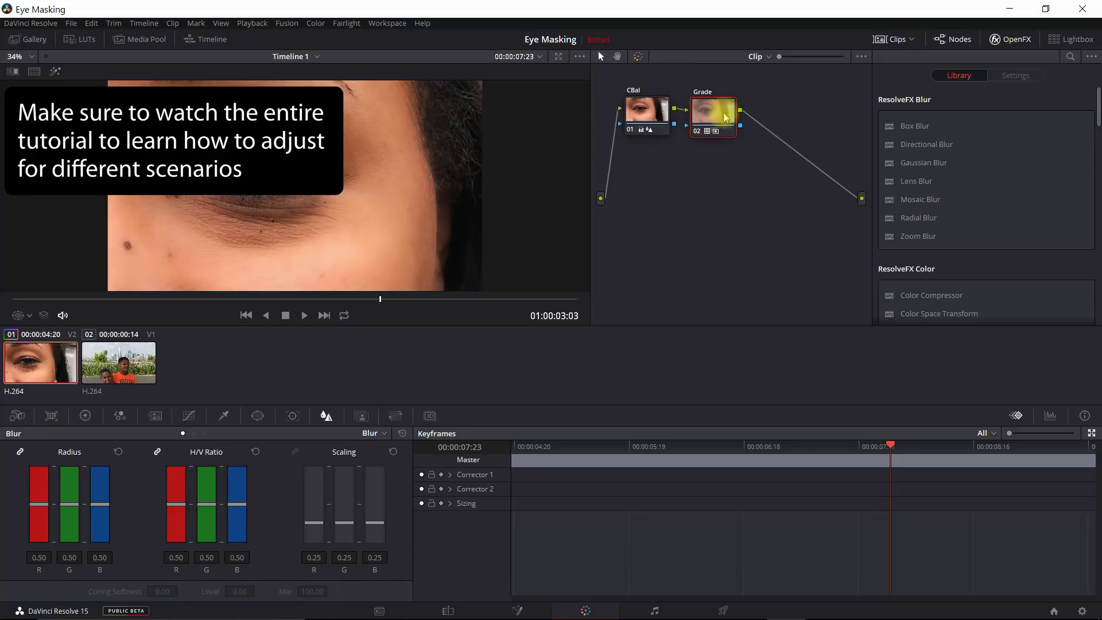
{"action": "right_click", "coordinate": [706, 114]}
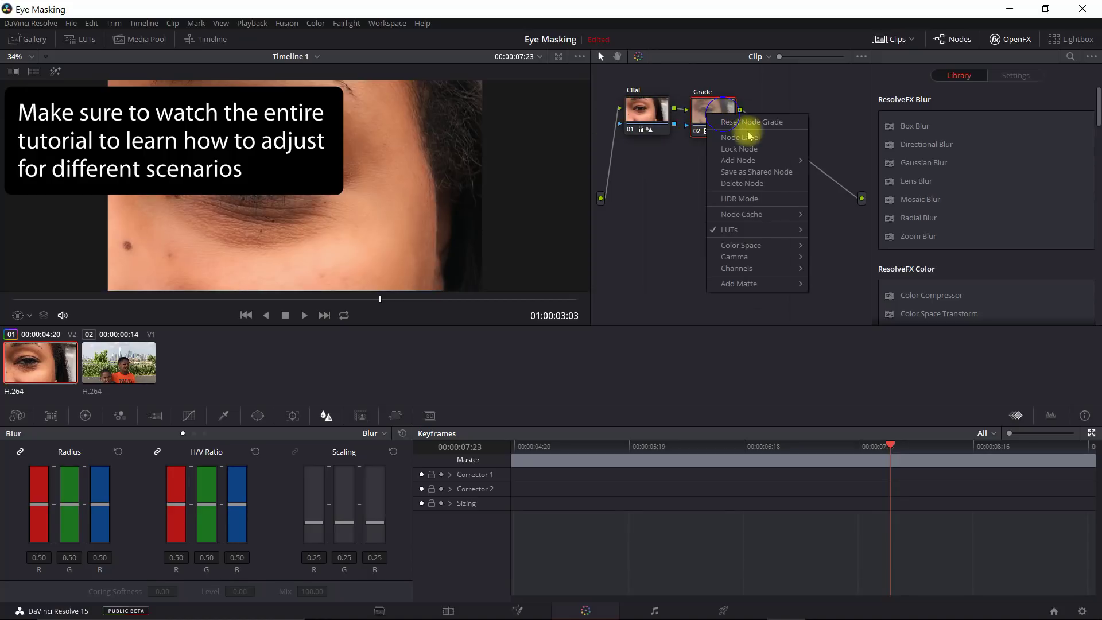
{"action": "mouse_move", "coordinate": [757, 162]}
{"action": "left_click", "coordinate": [838, 164]}
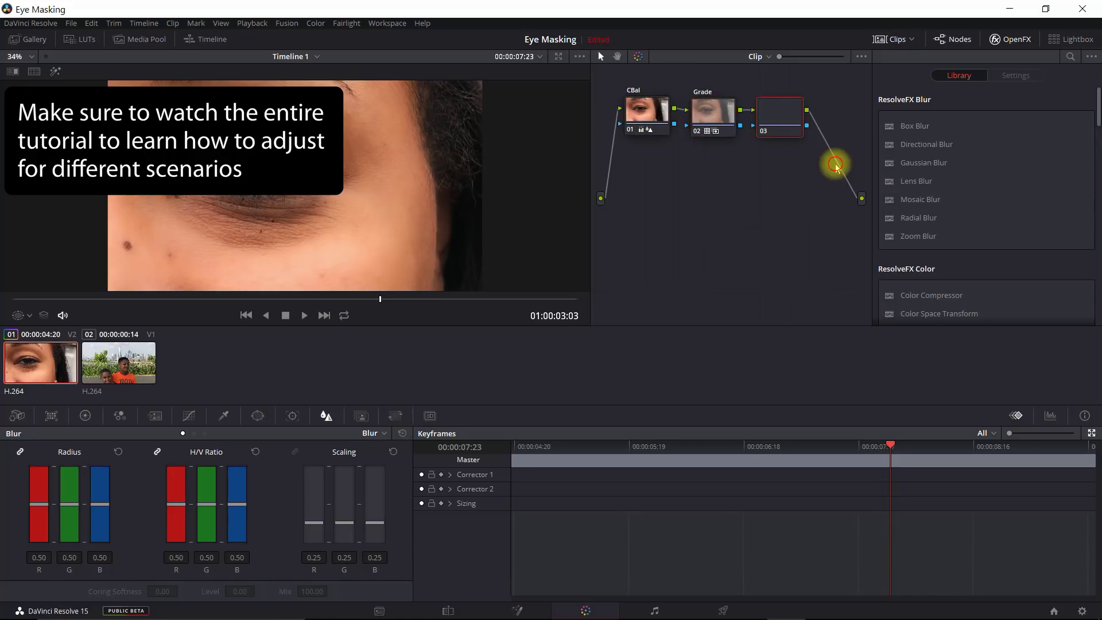
Label the new node 03 'Eye Mask'
{"action": "right_click", "coordinate": [785, 121]}
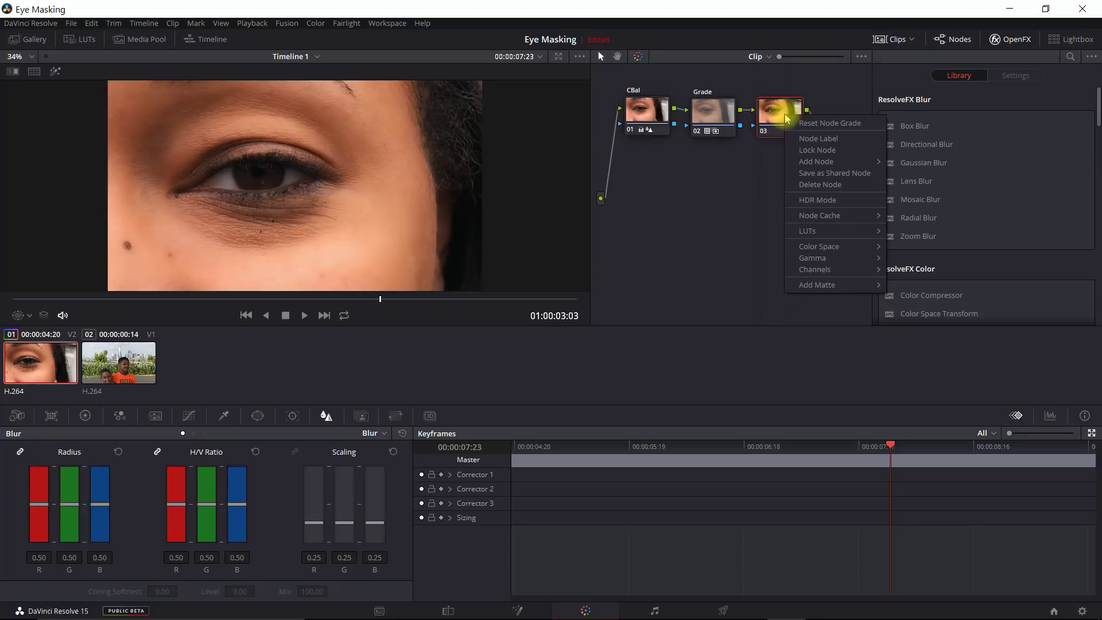
{"action": "left_click", "coordinate": [822, 137]}
{"action": "type", "text": "Eye"}
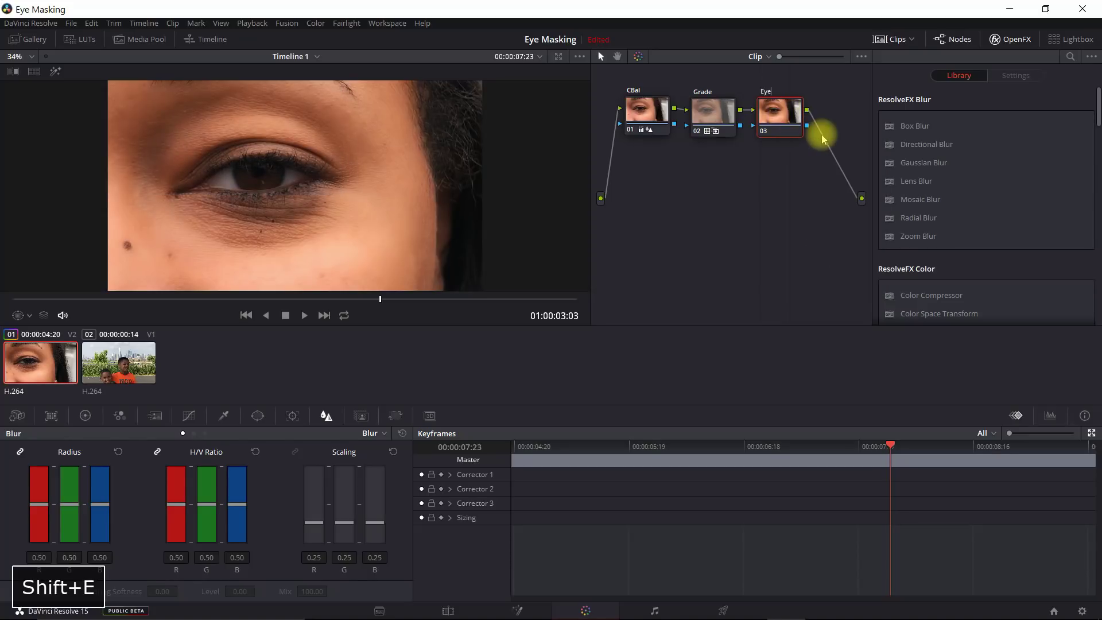
{"action": "type", "text": " Mask"}
{"action": "key", "text": "Return"}
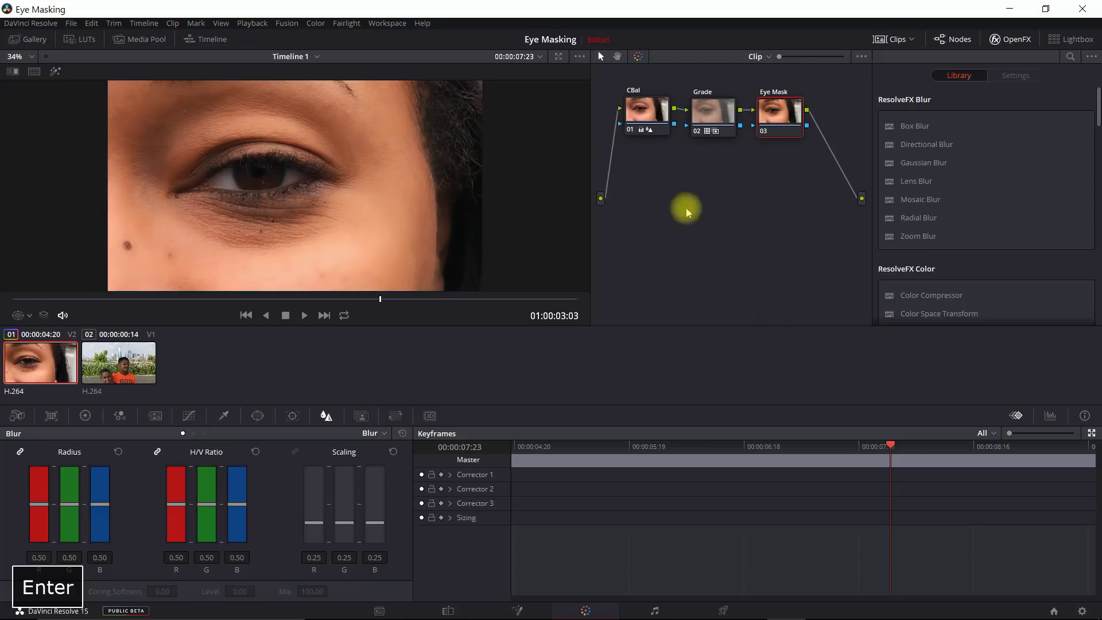
{"action": "left_click", "coordinate": [262, 417]}
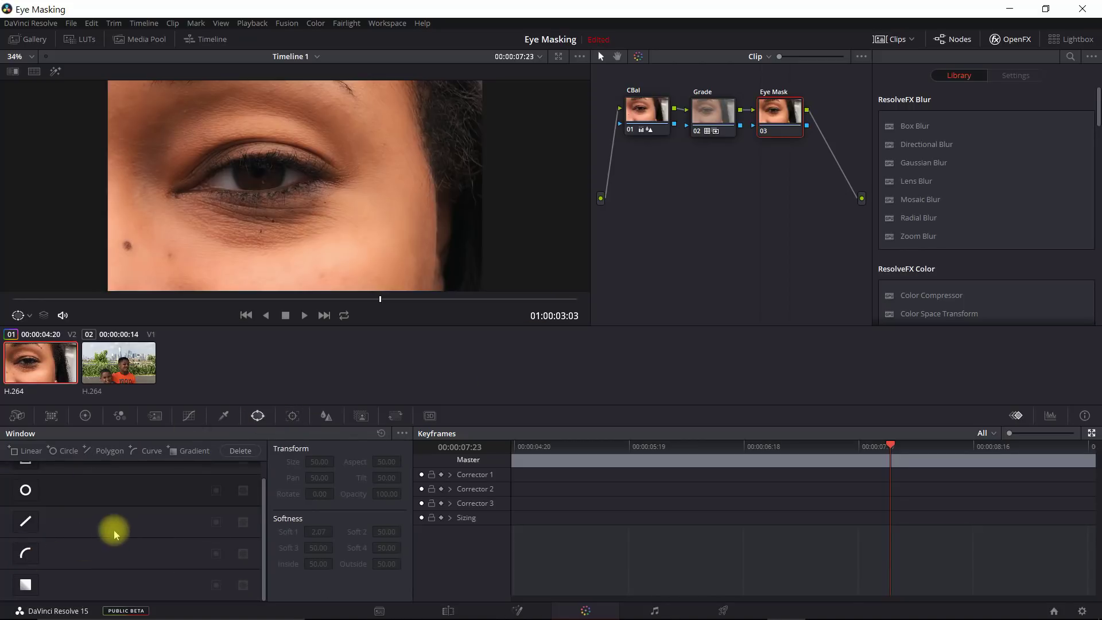
Pick the Curve window and zoom the viewer in on the eye
{"action": "left_click", "coordinate": [28, 553]}
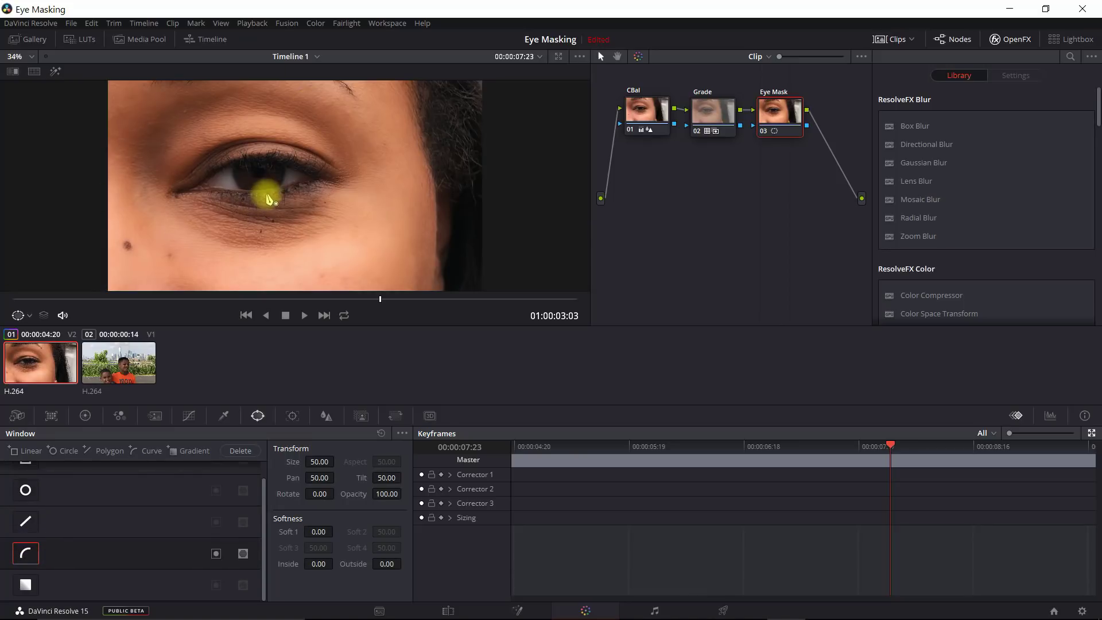
{"action": "scroll", "coordinate": [277, 199], "scroll_direction": "up", "scroll_amount": 1}
{"action": "scroll", "coordinate": [278, 198], "scroll_direction": "up", "scroll_amount": 5}
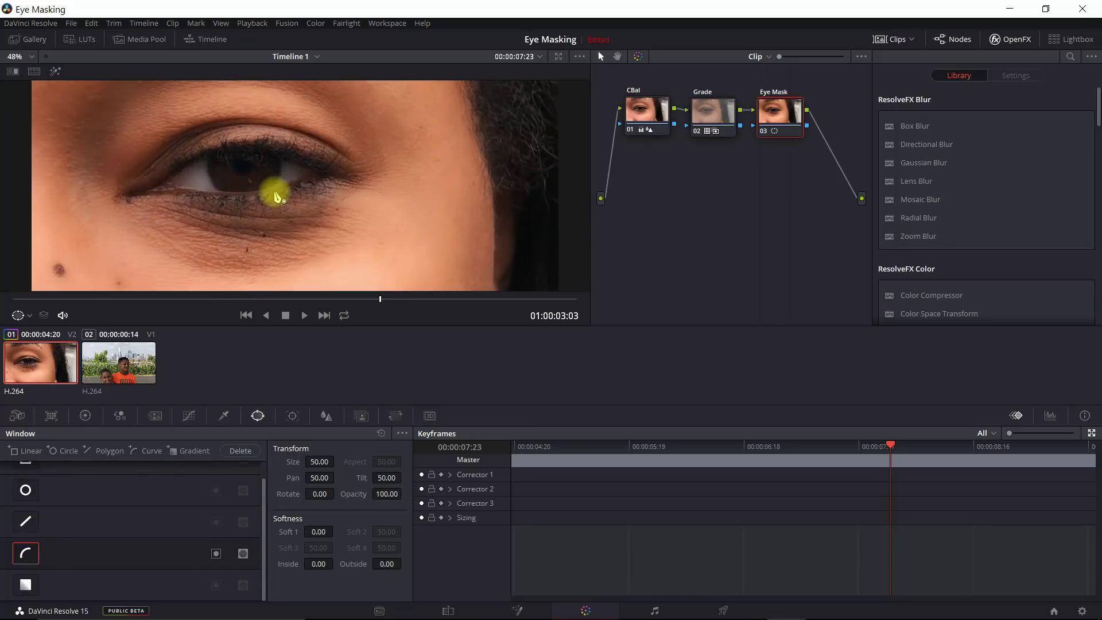
{"action": "scroll", "coordinate": [277, 198], "scroll_direction": "up", "scroll_amount": 5}
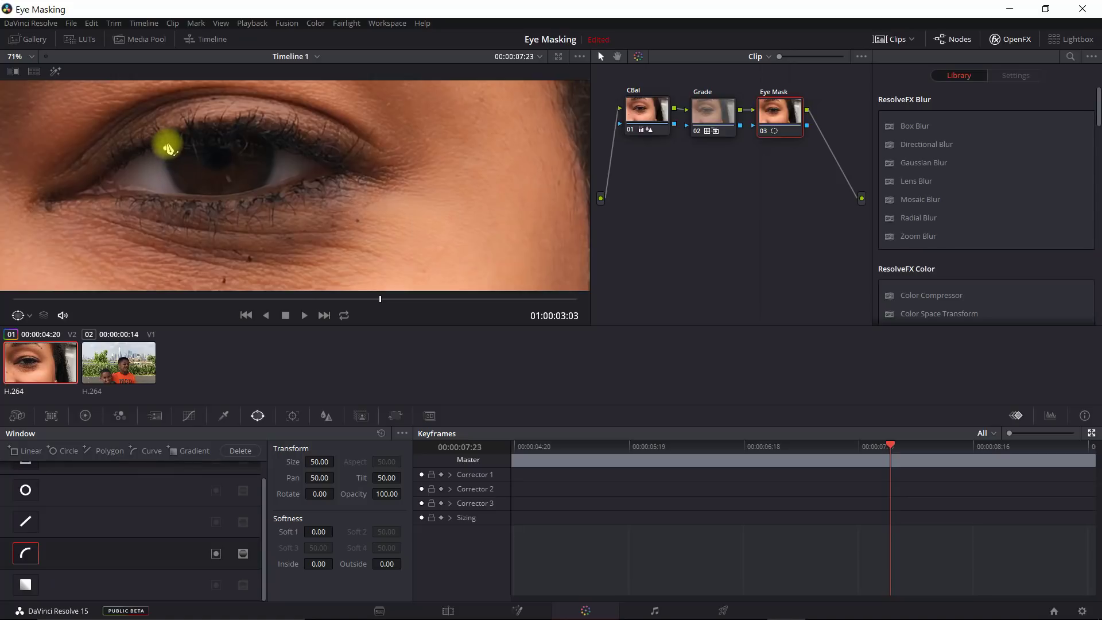
Place points around the upper and lower lids, closing the curve at the left corner
{"action": "left_click", "coordinate": [165, 148]}
{"action": "left_click", "coordinate": [188, 135]}
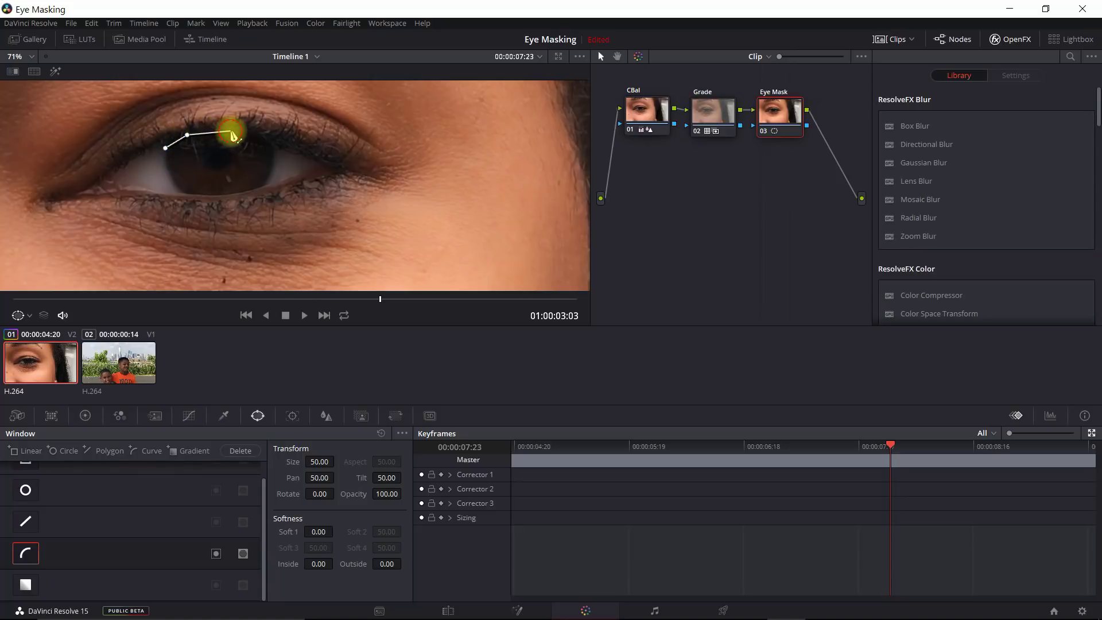
{"action": "left_click", "coordinate": [233, 129]}
{"action": "left_click", "coordinate": [263, 136]}
{"action": "left_click", "coordinate": [274, 148]}
{"action": "left_click", "coordinate": [271, 171]}
{"action": "left_click", "coordinate": [264, 186]}
{"action": "left_click", "coordinate": [232, 195]}
{"action": "left_click", "coordinate": [182, 194]}
{"action": "left_click", "coordinate": [168, 178]}
{"action": "left_click", "coordinate": [166, 147]}
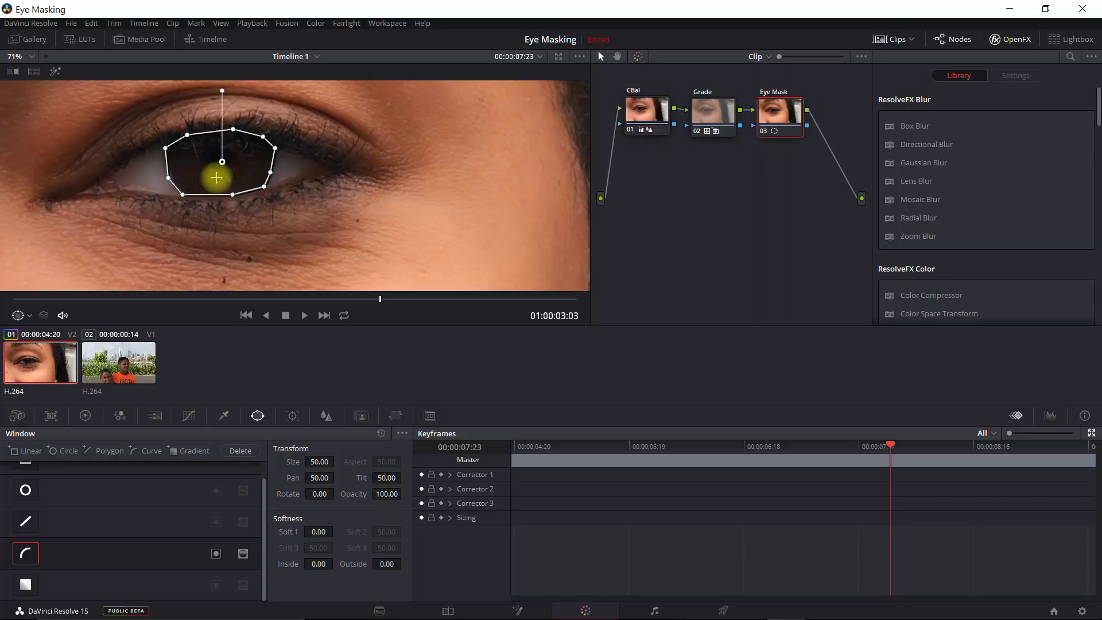
Add extra points along the lids and corners so the outline fits the eye
{"action": "left_click", "coordinate": [173, 140]}
{"action": "left_click", "coordinate": [212, 129]}
{"action": "left_click", "coordinate": [248, 131]}
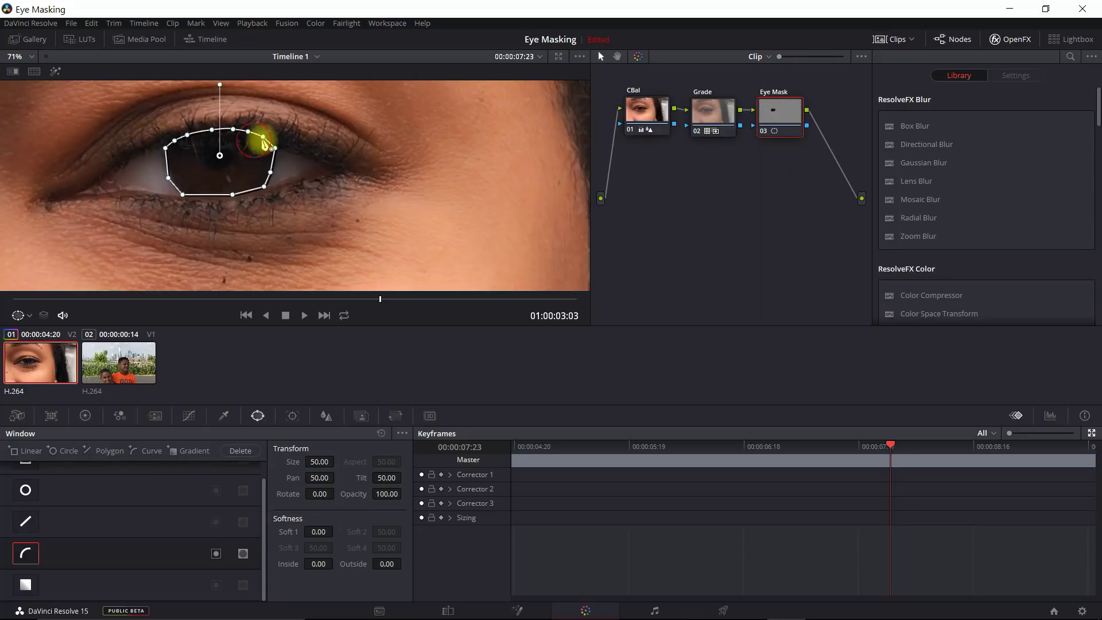
{"action": "left_click", "coordinate": [275, 164]}
{"action": "left_click", "coordinate": [251, 191]}
{"action": "left_click", "coordinate": [206, 197]}
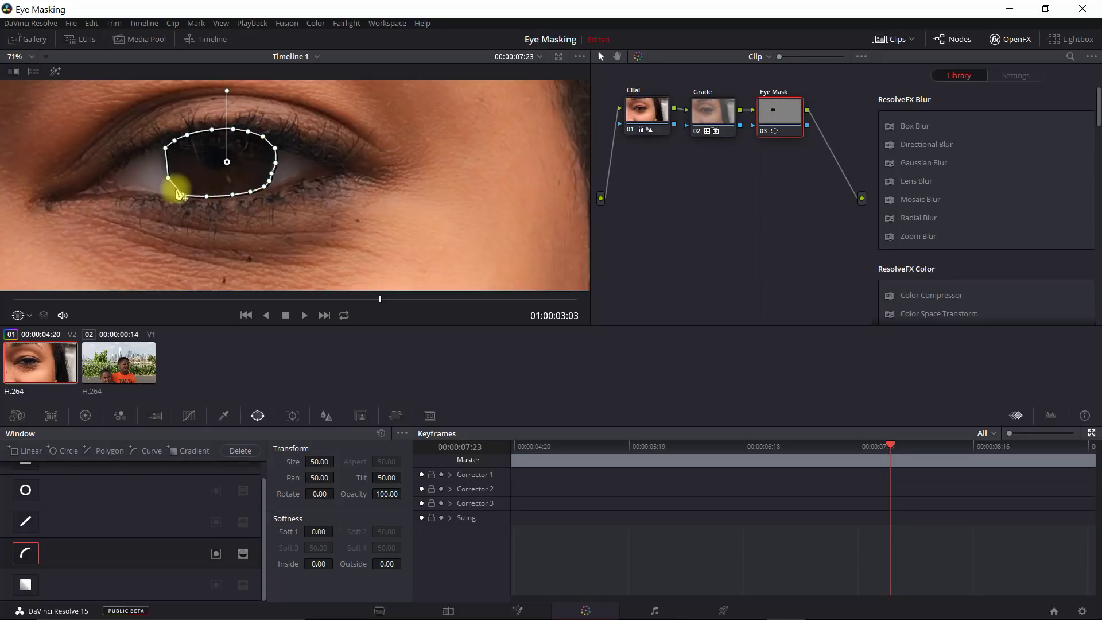
{"action": "left_click", "coordinate": [164, 164]}
Add an Alpha Output, connect Eye Mask's key to it, and enable the curve window
{"action": "right_click", "coordinate": [812, 176]}
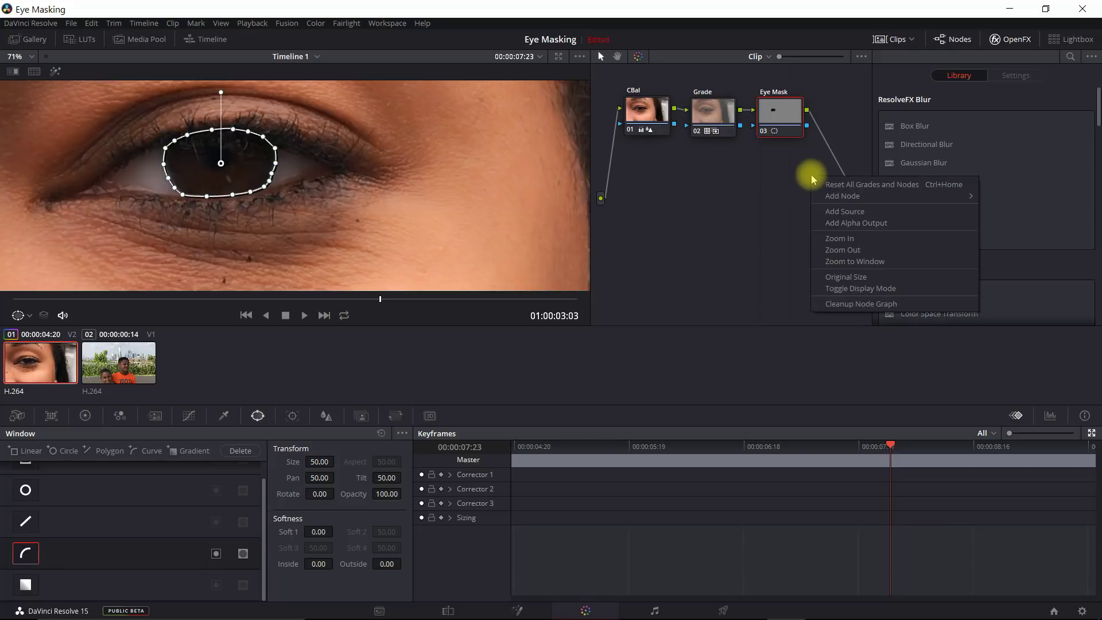
{"action": "left_click", "coordinate": [848, 222]}
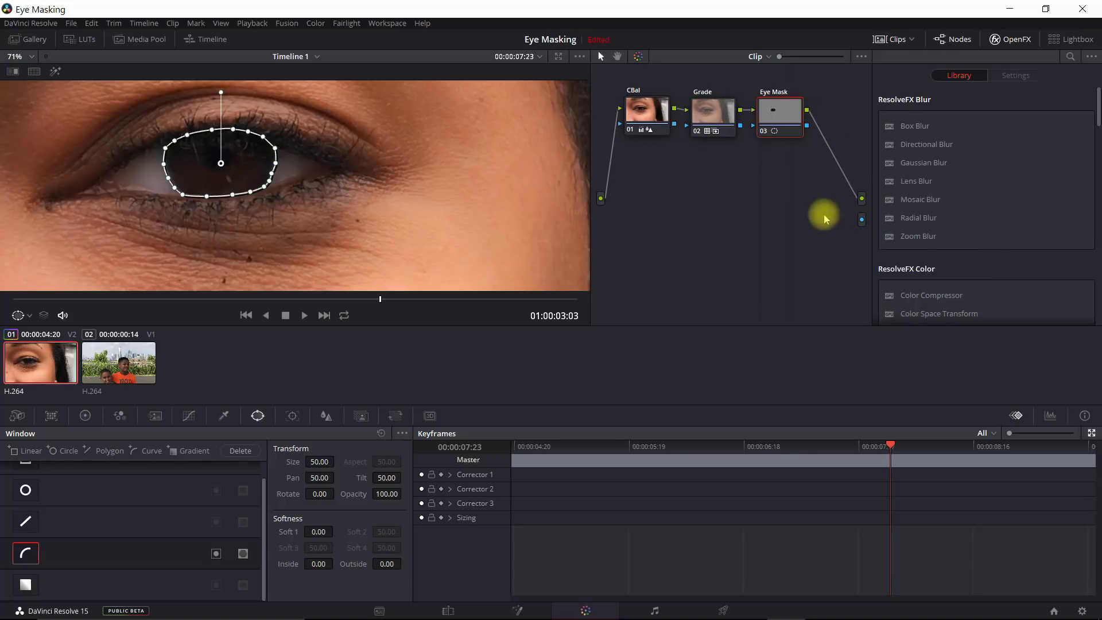
{"action": "left_click_drag", "start_coordinate": [807, 126], "coordinate": [862, 222]}
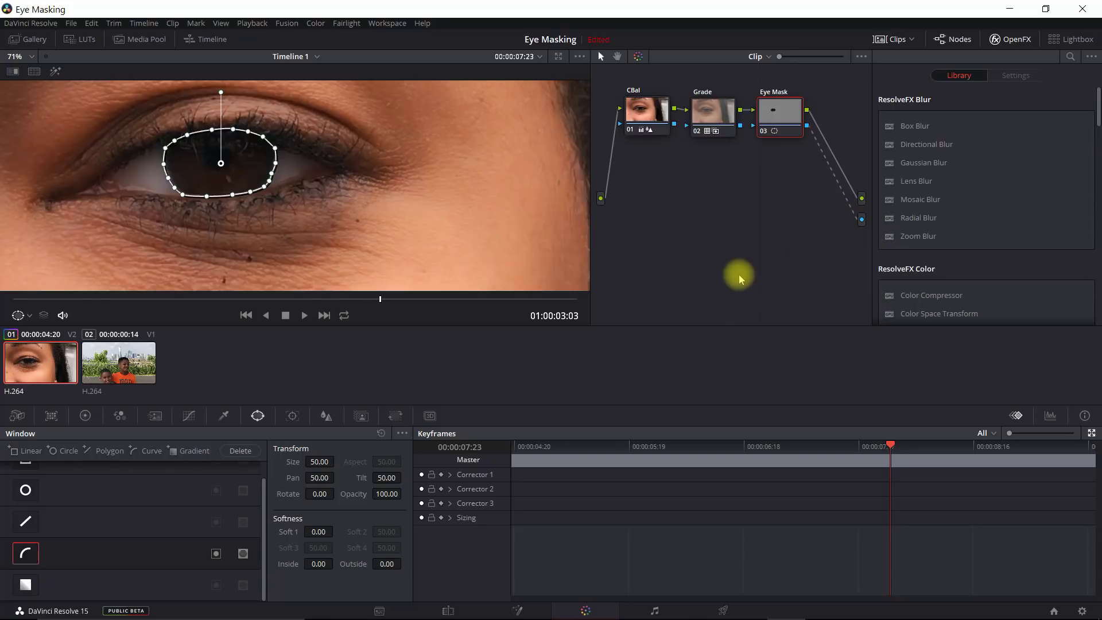
{"action": "left_click", "coordinate": [216, 554]}
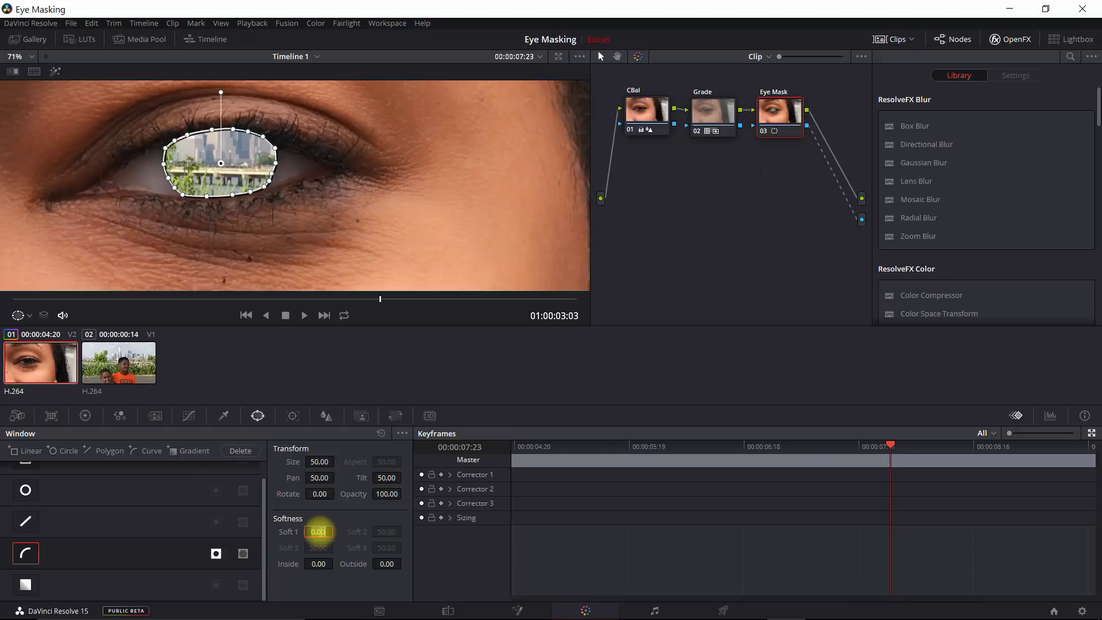
Set the eye mask's Soft 1 to 0.90 and Inside softness to about 3.52
{"action": "key", "text": "BackSpace"}
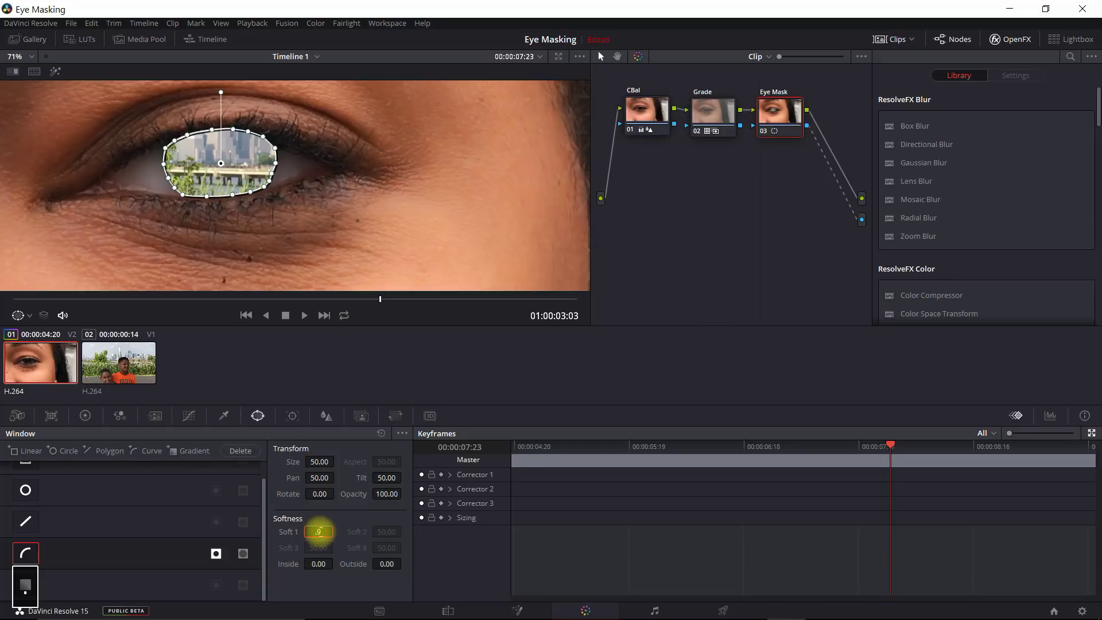
{"action": "type", "text": "0.9"}
{"action": "key", "text": "Return"}
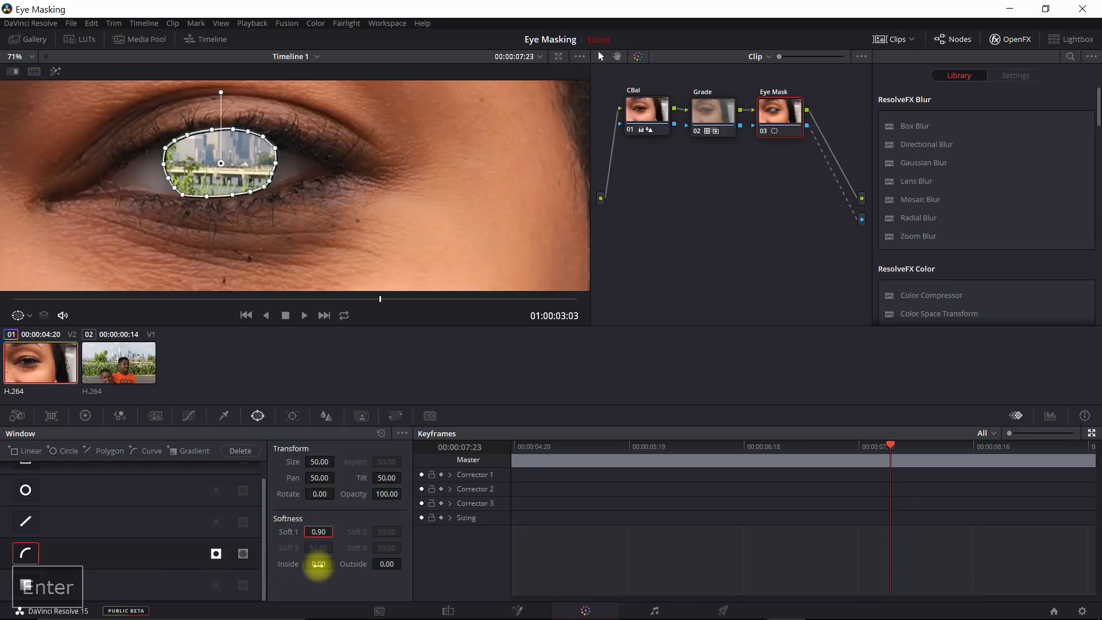
{"action": "left_click_drag", "start_coordinate": [318, 568], "coordinate": [427, 555]}
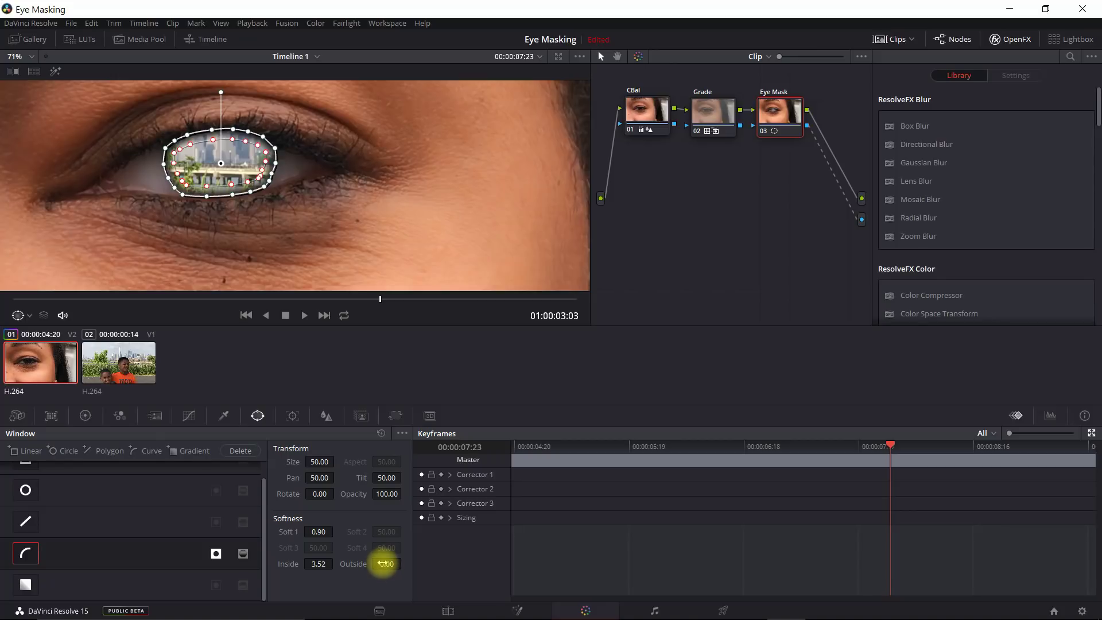
{"action": "key", "text": "ctrl+f"}
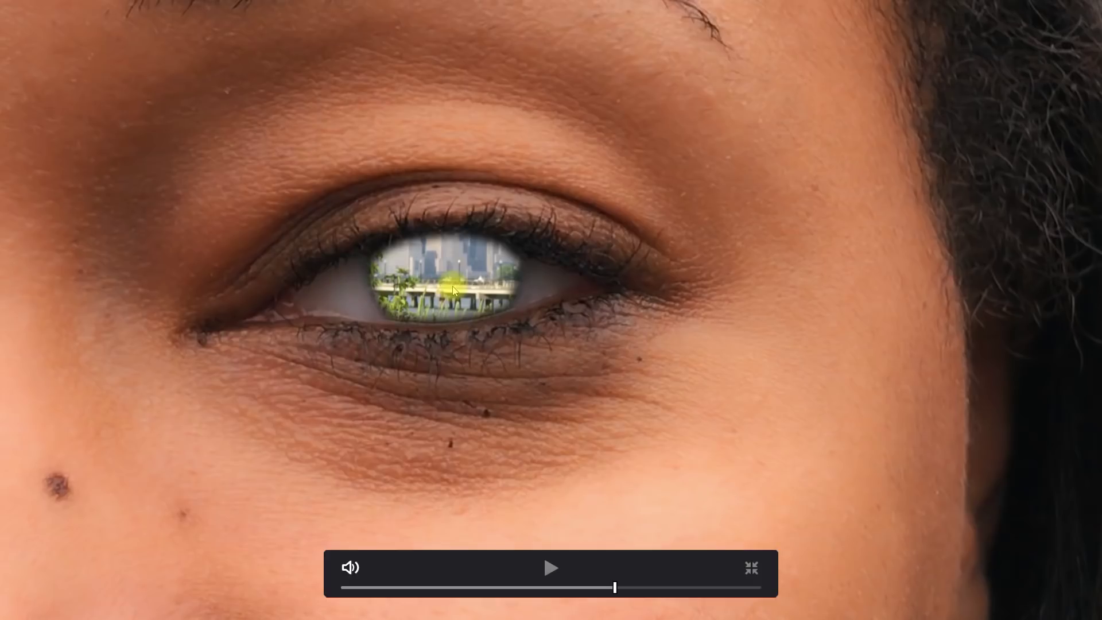
{"action": "key", "text": "Escape"}
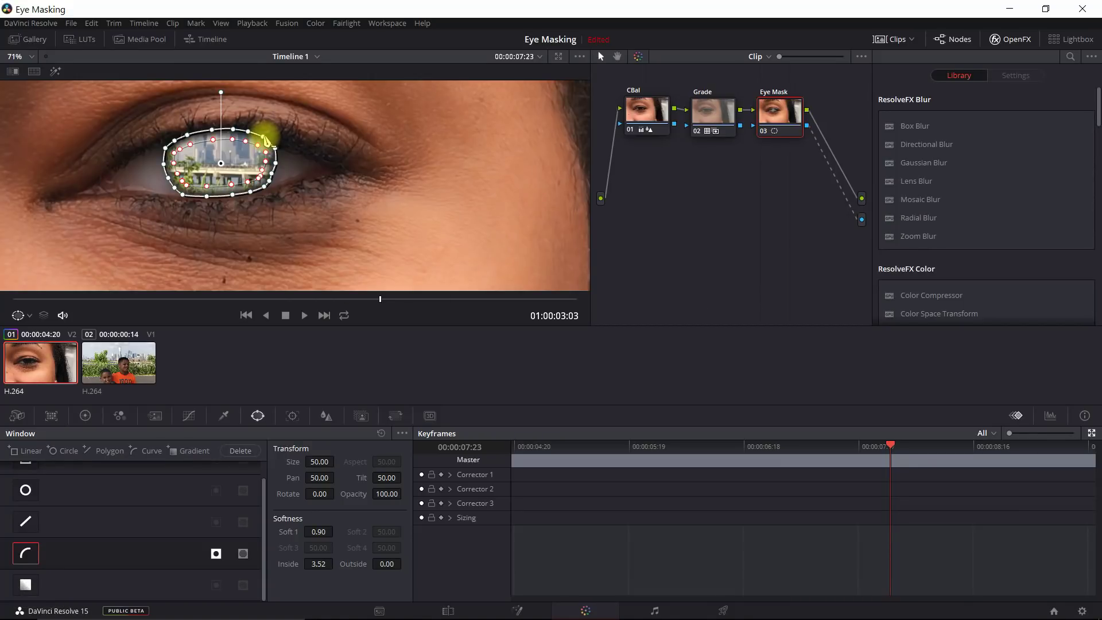
Lower Inside softness to 3.42, undoing an accidental nudge so pan and tilt stay 50.00
{"action": "key", "text": "Escape"}
{"action": "left_click_drag", "start_coordinate": [267, 138], "coordinate": [275, 155]}
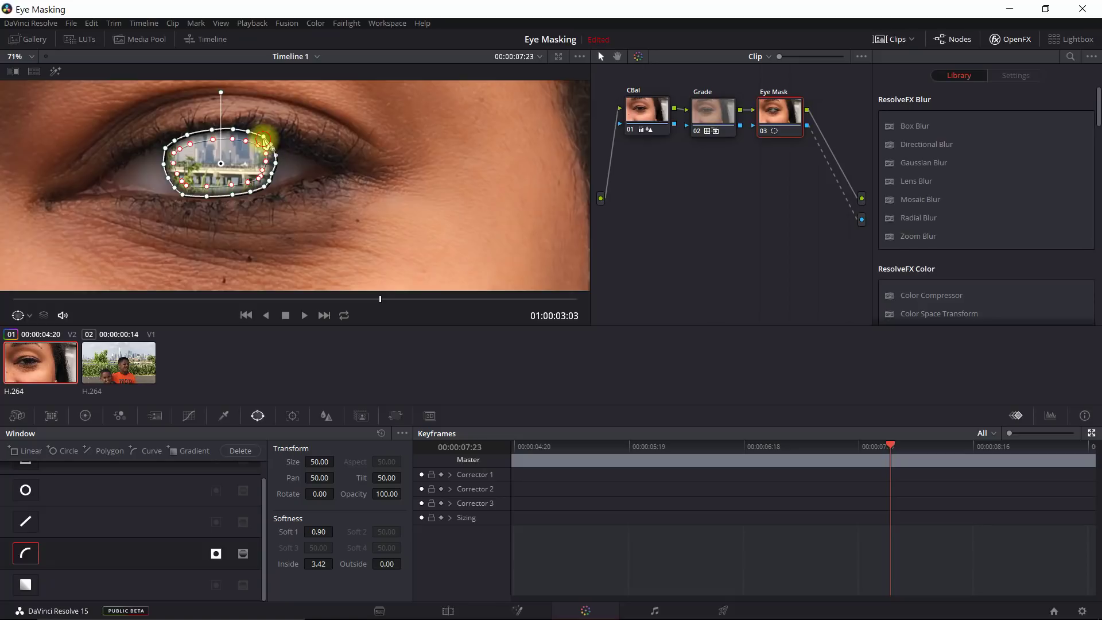
{"action": "left_click_drag", "start_coordinate": [263, 137], "coordinate": [259, 136]}
{"action": "key", "text": "ctrl+z"}
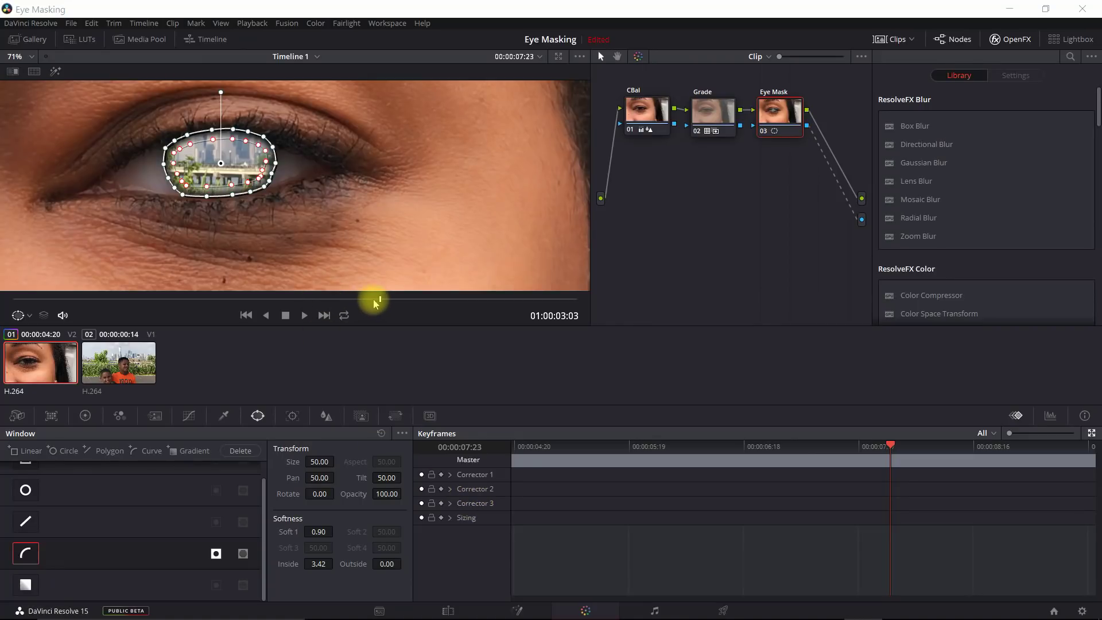
Step back through the blink frames to find where the eye reopens
{"action": "key", "text": "Left"}
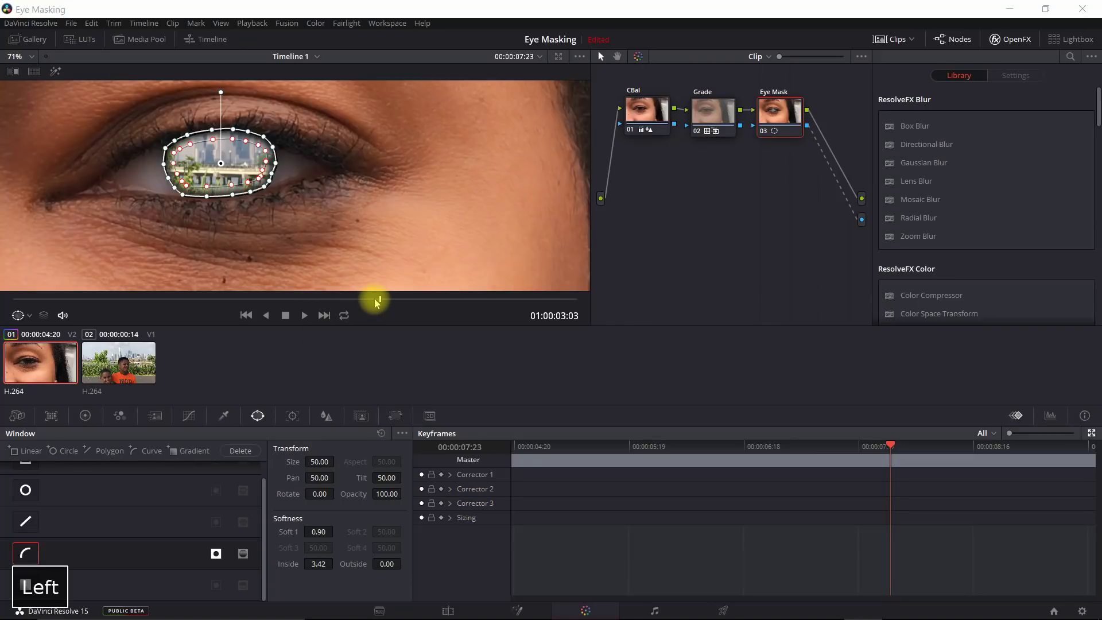
{"action": "key", "text": "Left"}
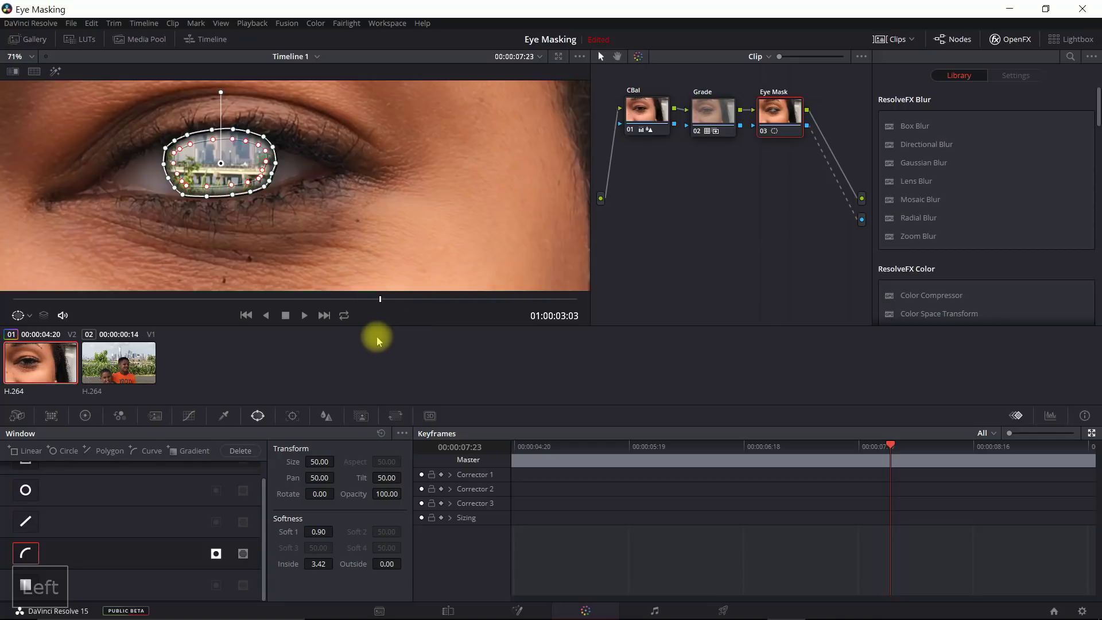
{"action": "key", "text": "Left"}
{"action": "key", "text": "Left"}
{"action": "key", "text": "Left"}
{"action": "key", "text": "Left"}
{"action": "key", "text": "Left"}
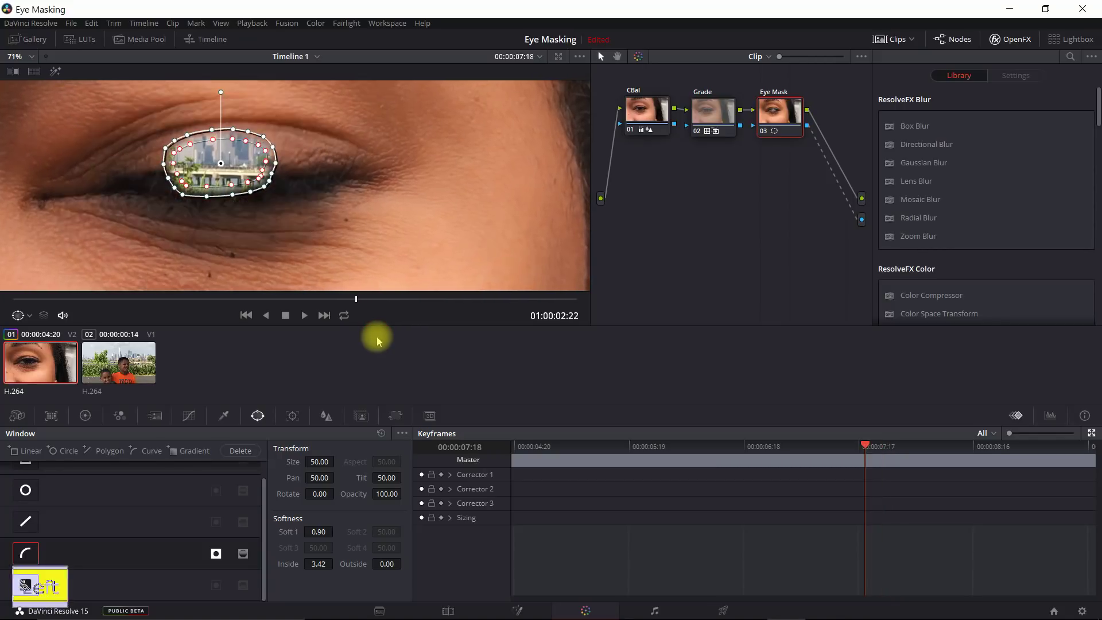
{"action": "key", "text": "Right"}
{"action": "key", "text": "Right"}
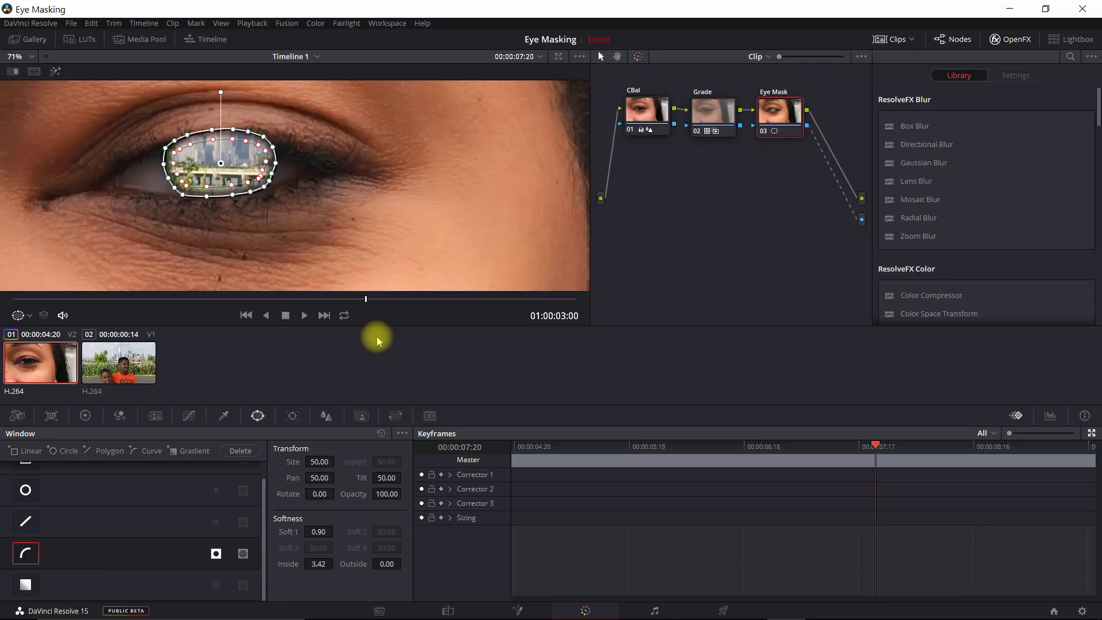
Add a Corrector 3 keyframe and switch the curve window off on the blink frames
{"action": "left_click", "coordinate": [441, 503]}
{"action": "left_click", "coordinate": [23, 554]}
{"action": "left_click", "coordinate": [23, 555]}
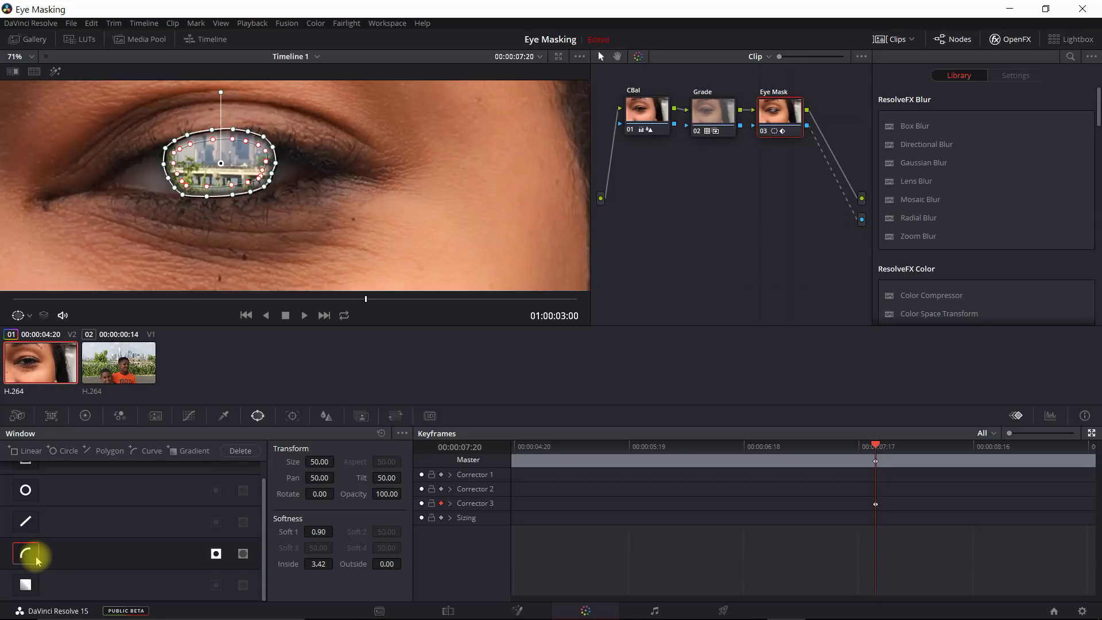
{"action": "key", "text": "Left"}
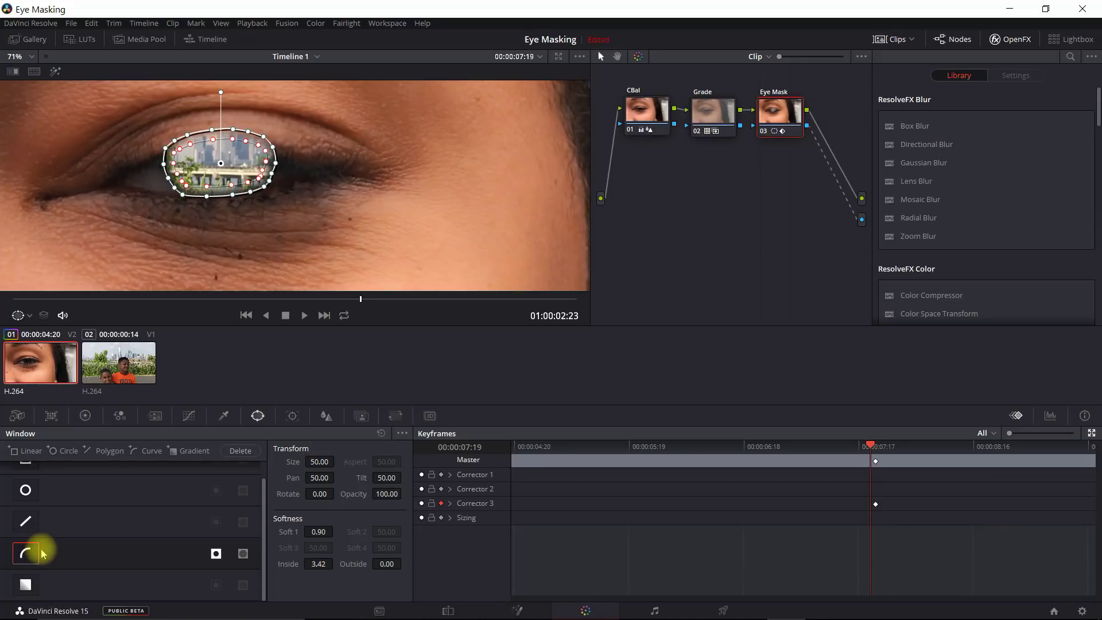
{"action": "left_click", "coordinate": [29, 557]}
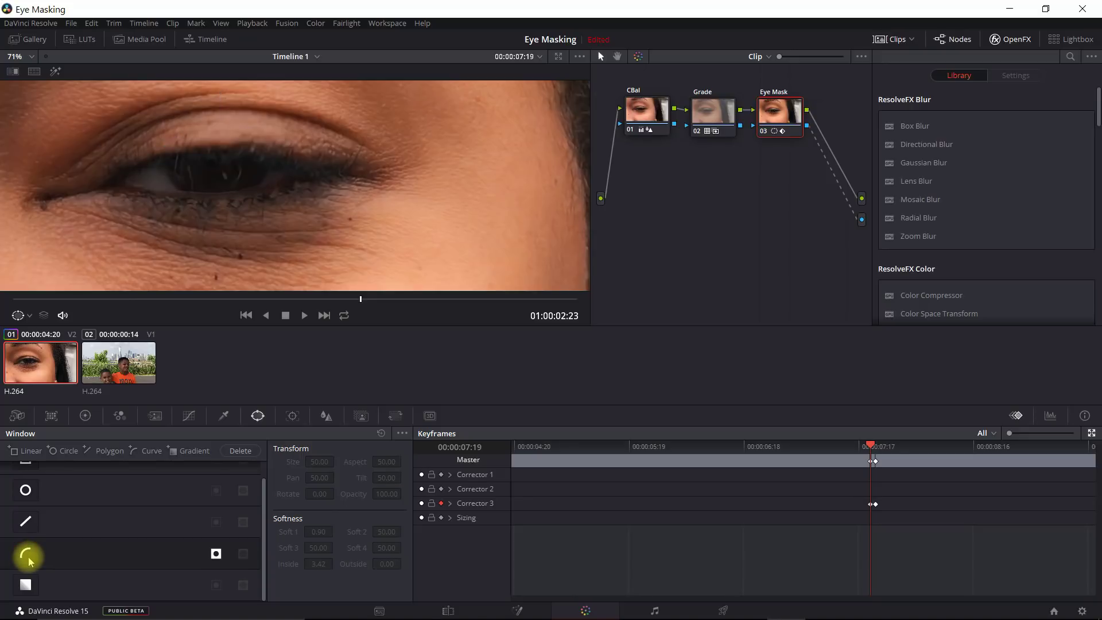
Step through the frames around 07:20 to confirm the mask returns after the blink
{"action": "key", "text": "Left"}
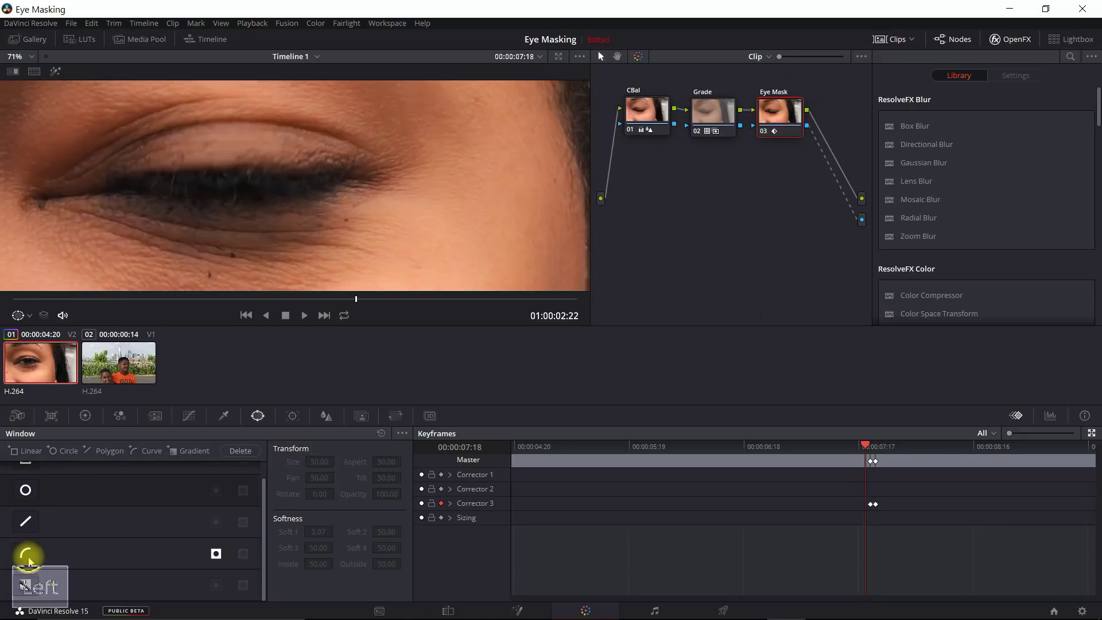
{"action": "key", "text": "Right"}
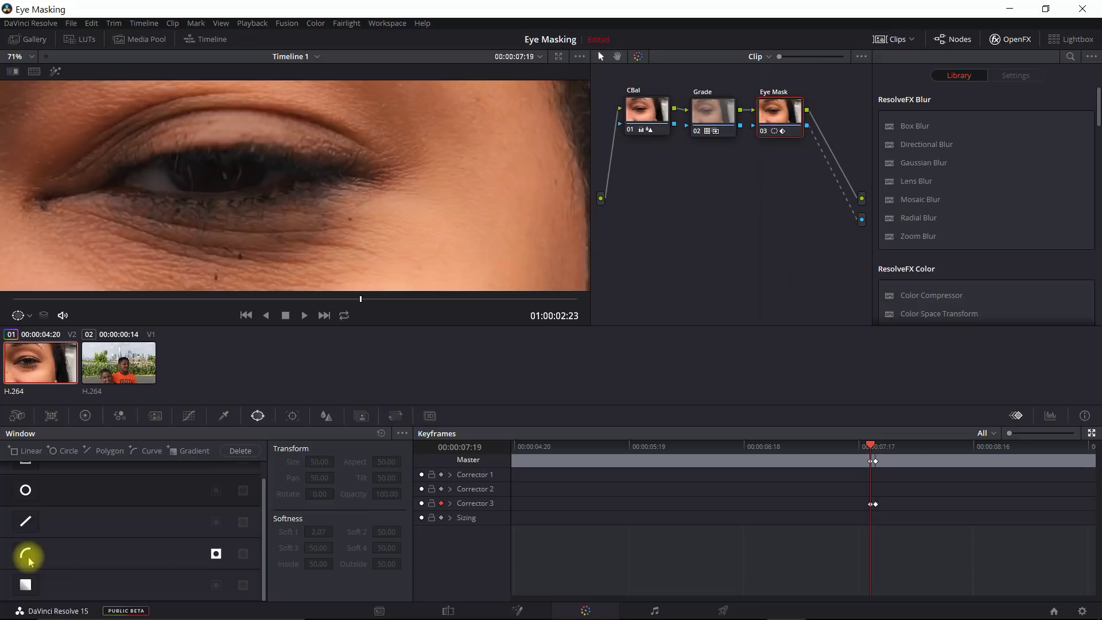
{"action": "key", "text": "Left"}
{"action": "key", "text": "Right"}
{"action": "key", "text": "Right"}
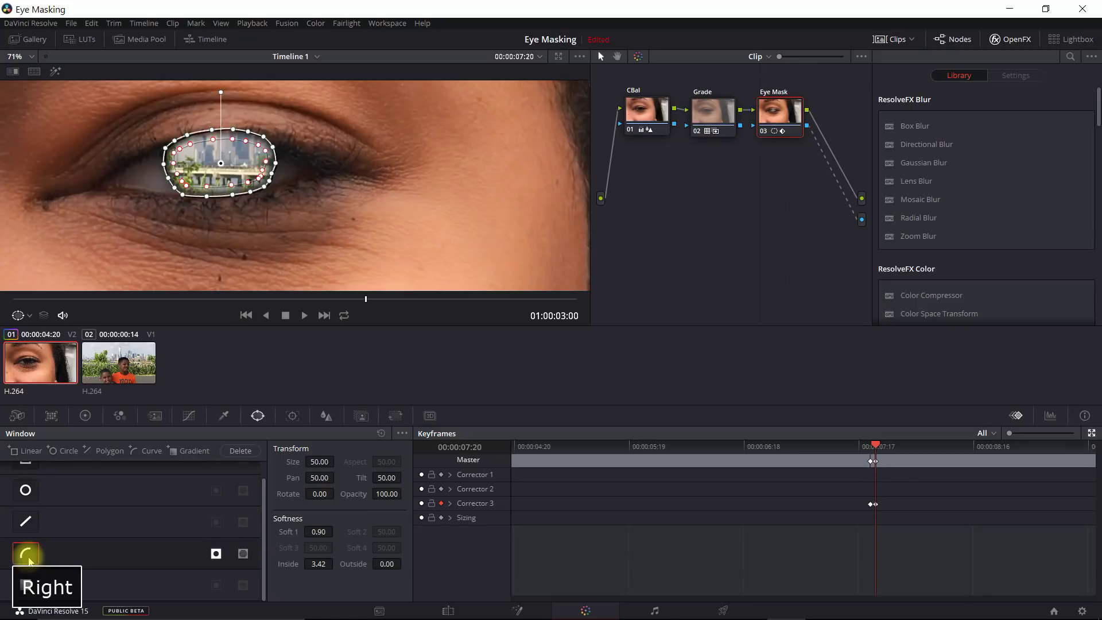
{"action": "key", "text": "Right"}
{"action": "key", "text": "Right"}
{"action": "key", "text": "Right"}
{"action": "key", "text": "Right"}
{"action": "key", "text": "Right"}
{"action": "key", "text": "Right"}
{"action": "key", "text": "Right"}
{"action": "key", "text": "Right"}
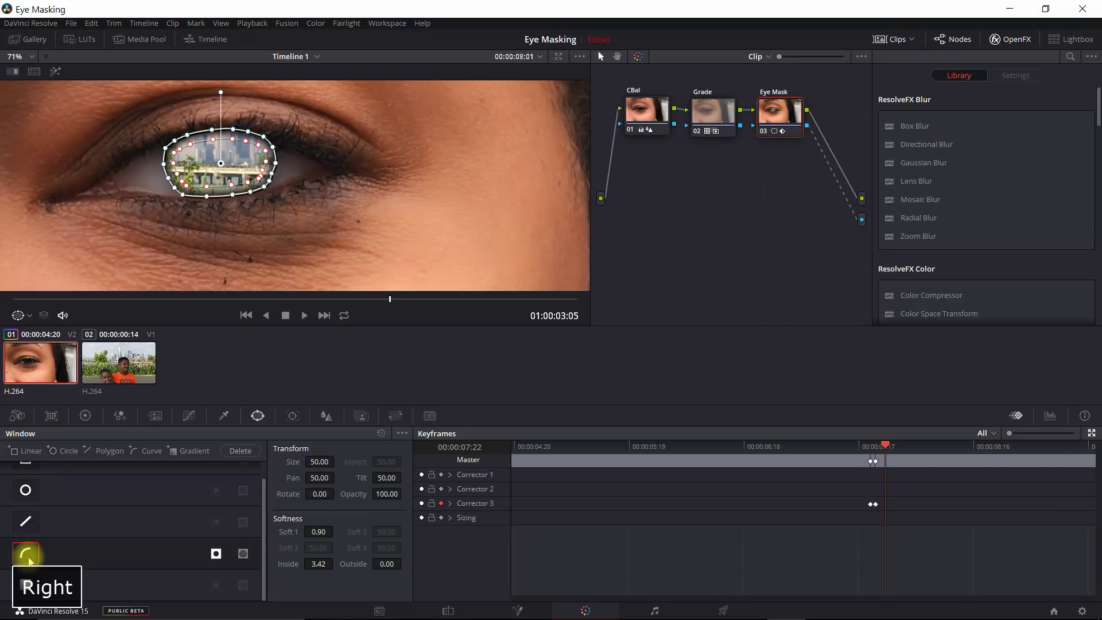
{"action": "key", "text": "Right"}
{"action": "key", "text": "Right"}
{"action": "key", "text": "Right"}
{"action": "key", "text": "Left"}
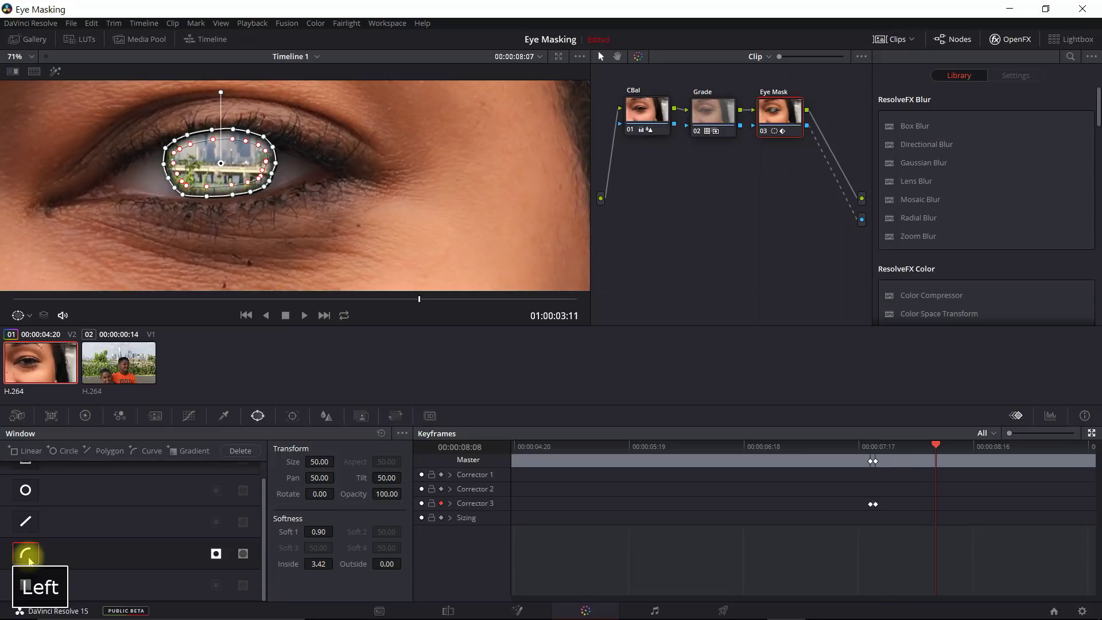
{"action": "key", "text": "Left"}
{"action": "key", "text": "Left"}
{"action": "key", "text": "Left"}
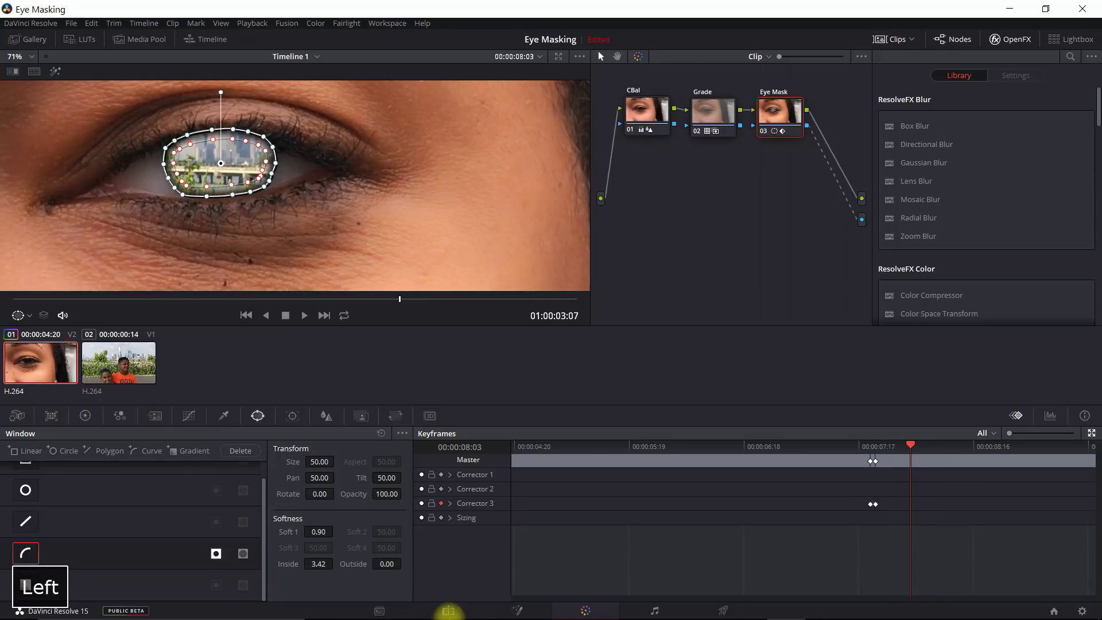
{"action": "left_click", "coordinate": [874, 447]}
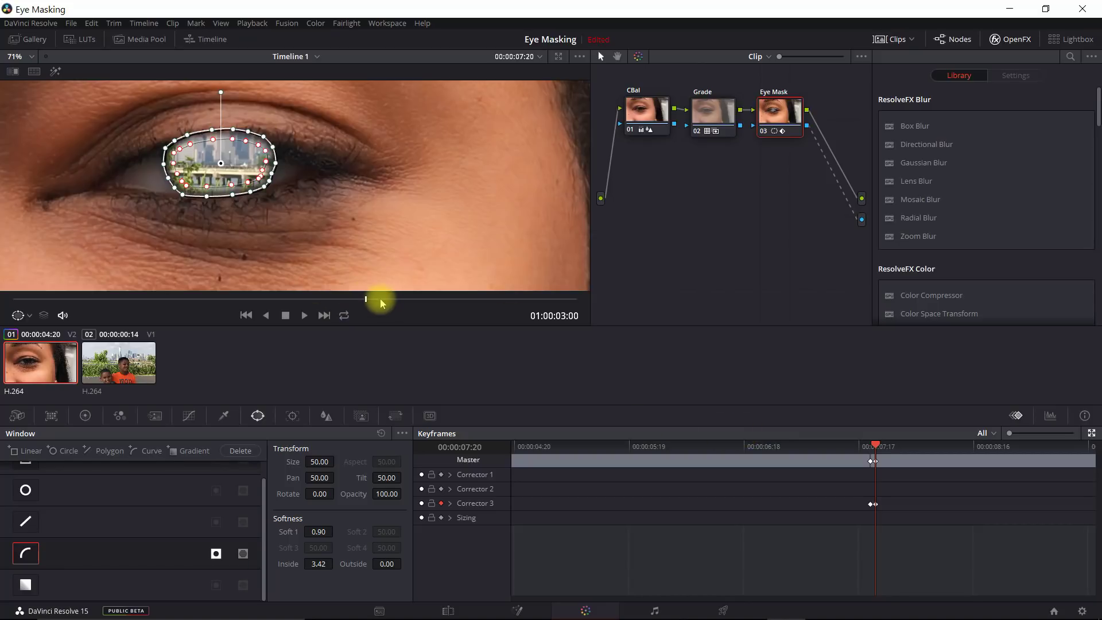
{"action": "left_click_drag", "start_coordinate": [379, 298], "coordinate": [354, 304]}
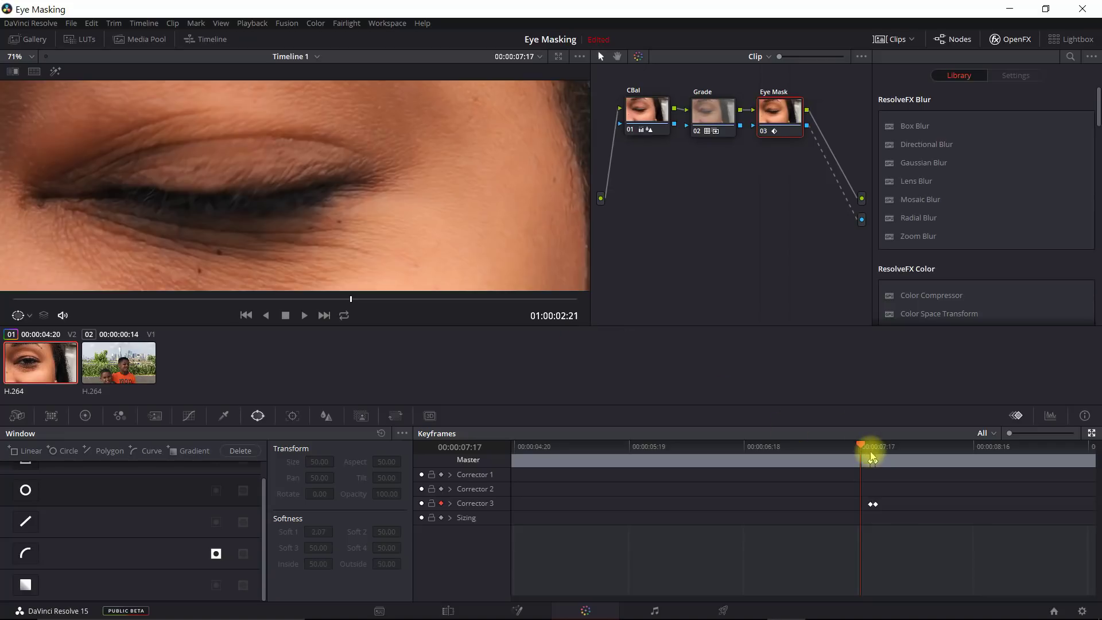
{"action": "left_click", "coordinate": [874, 457]}
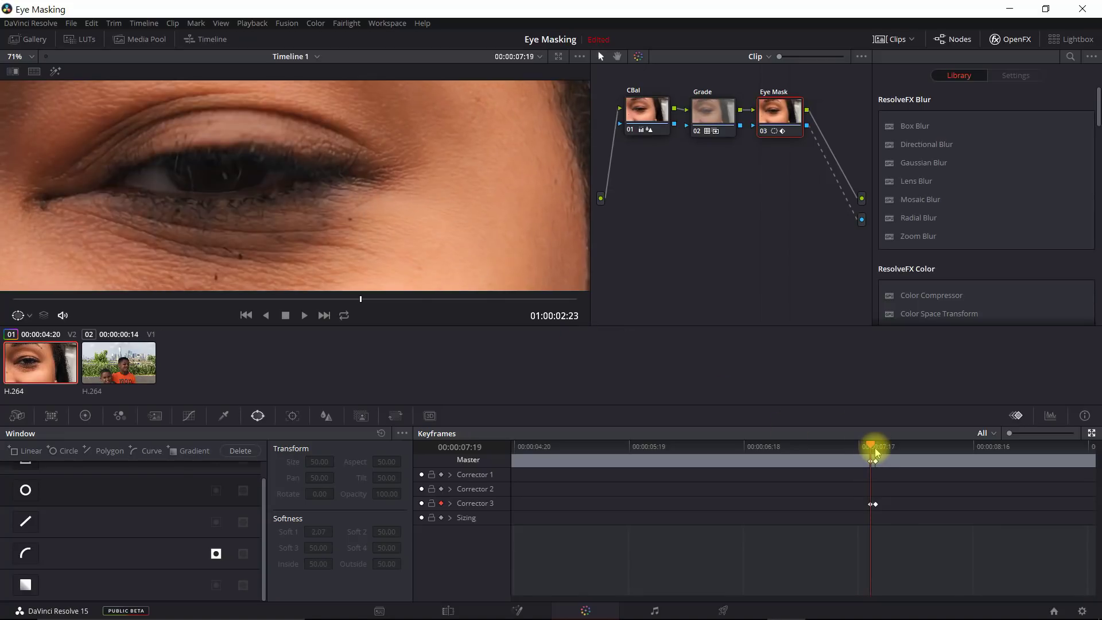
{"action": "left_click", "coordinate": [875, 449]}
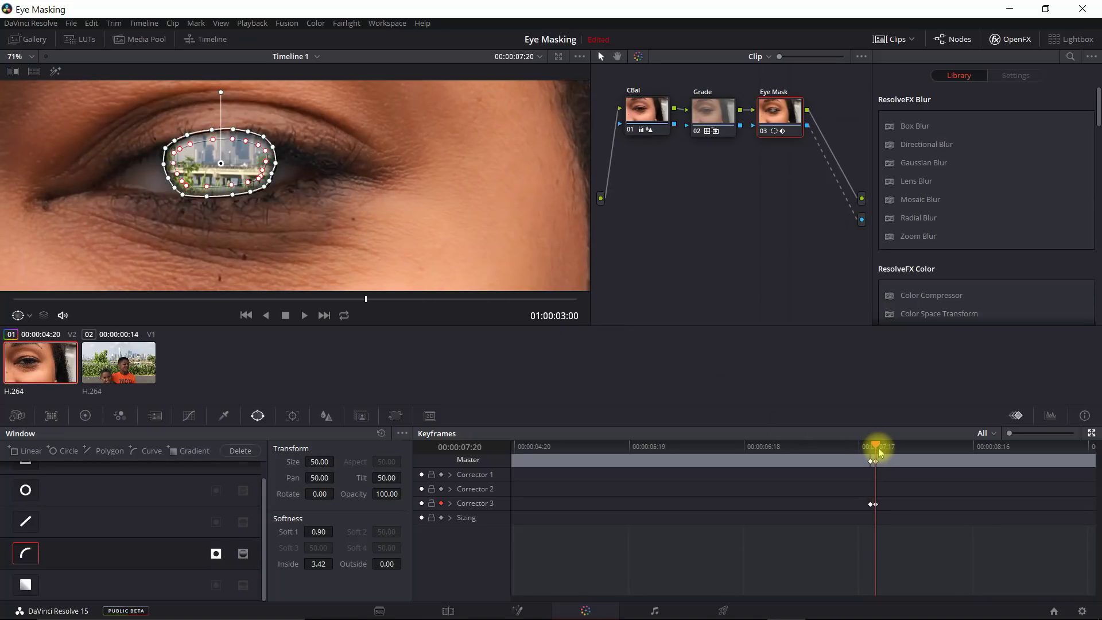
{"action": "key", "text": "Right"}
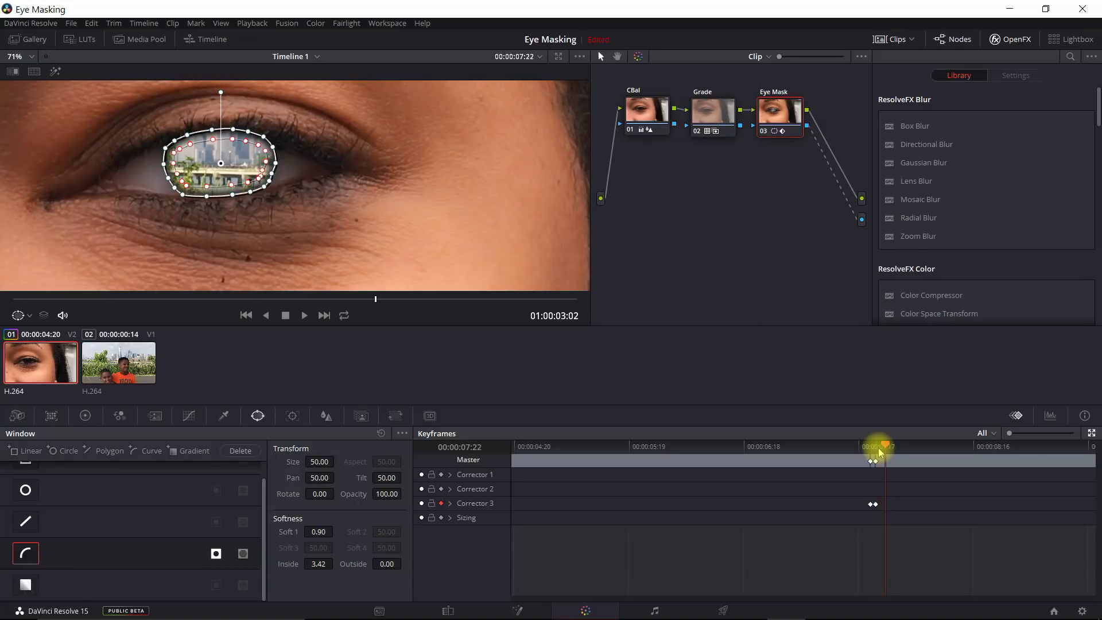
{"action": "key", "text": "Right"}
{"action": "key", "text": "Right"}
{"action": "key", "text": "Left"}
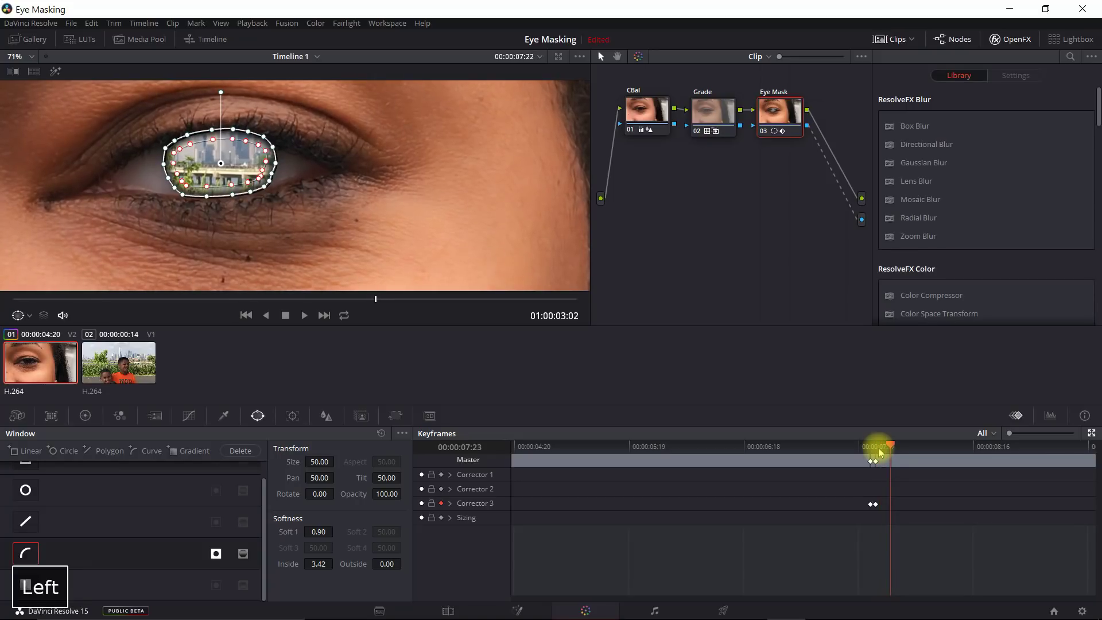
{"action": "key", "text": "Left"}
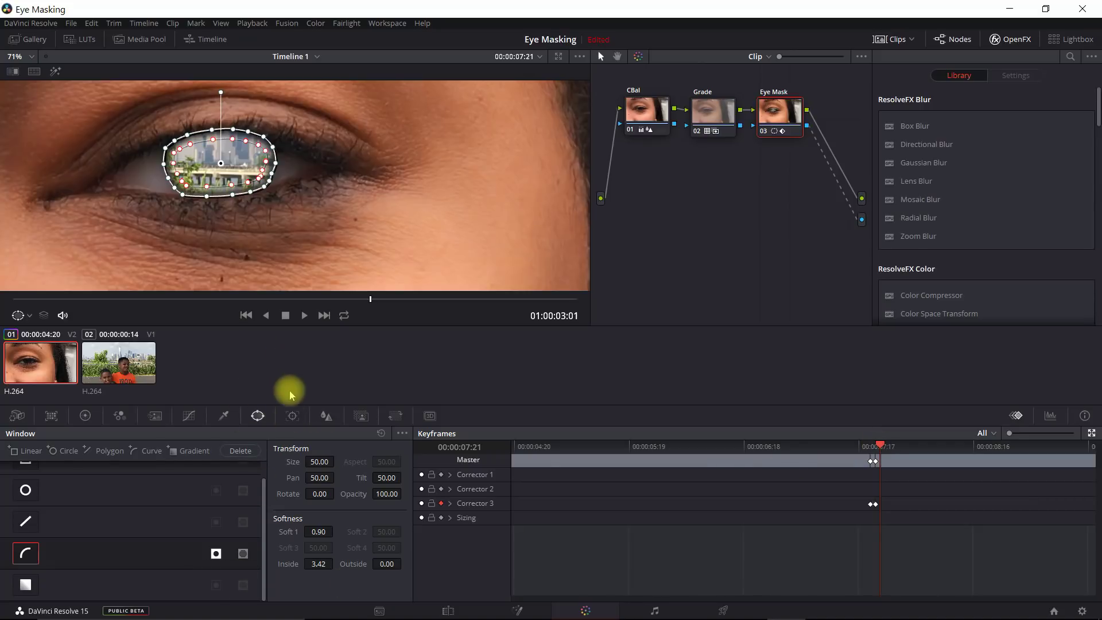
In the Tracker palette, track the eye window forward to the clip's end, then in reverse
{"action": "left_click", "coordinate": [292, 417]}
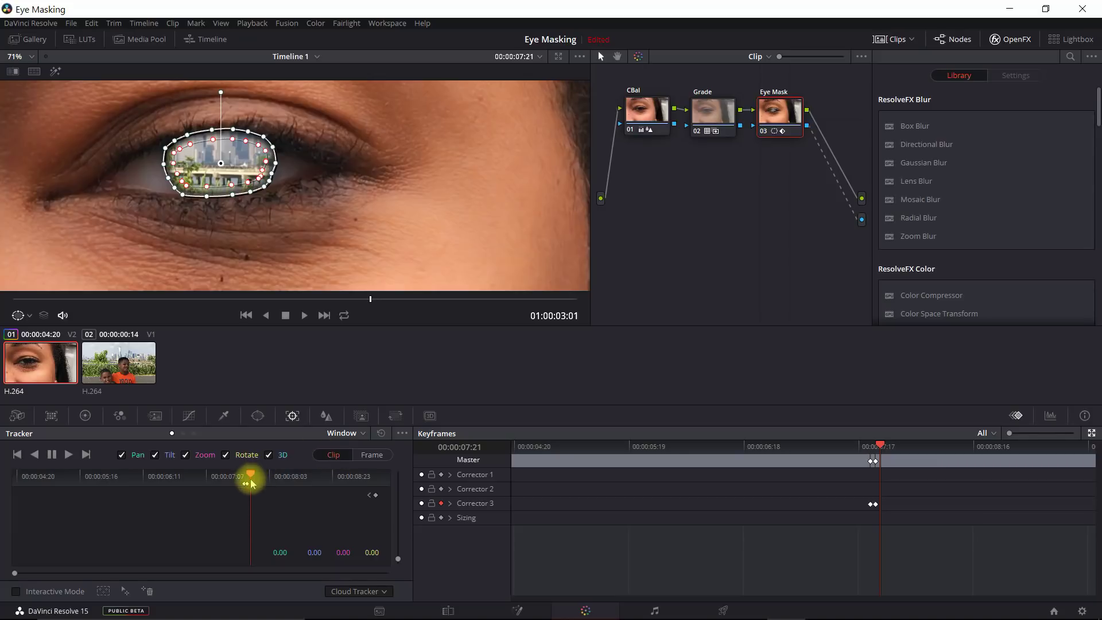
{"action": "left_click", "coordinate": [69, 455]}
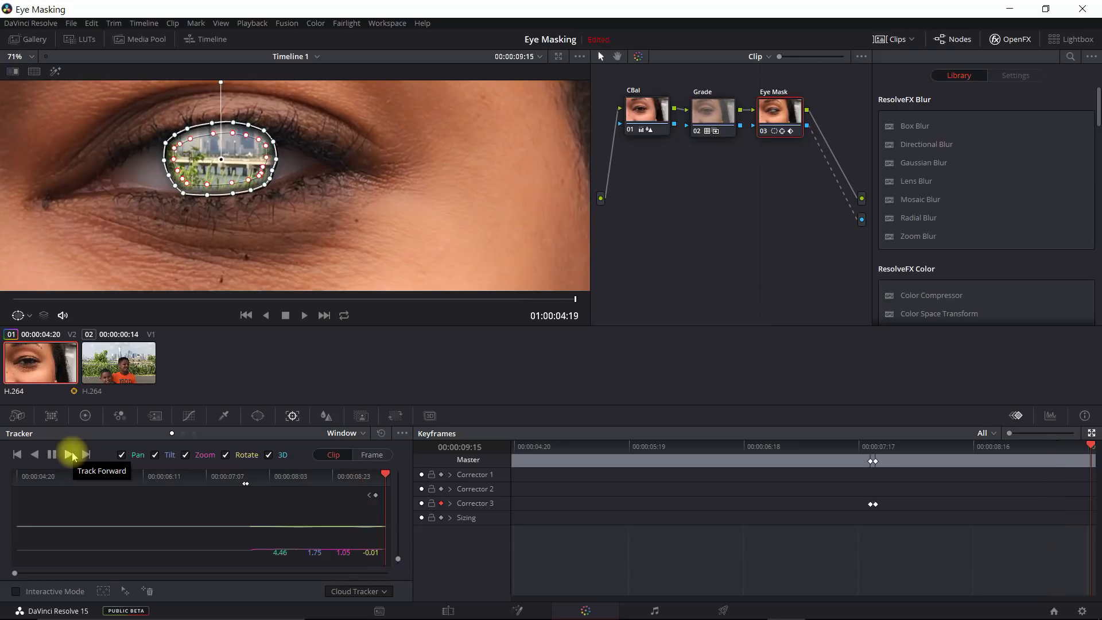
{"action": "left_click", "coordinate": [36, 455]}
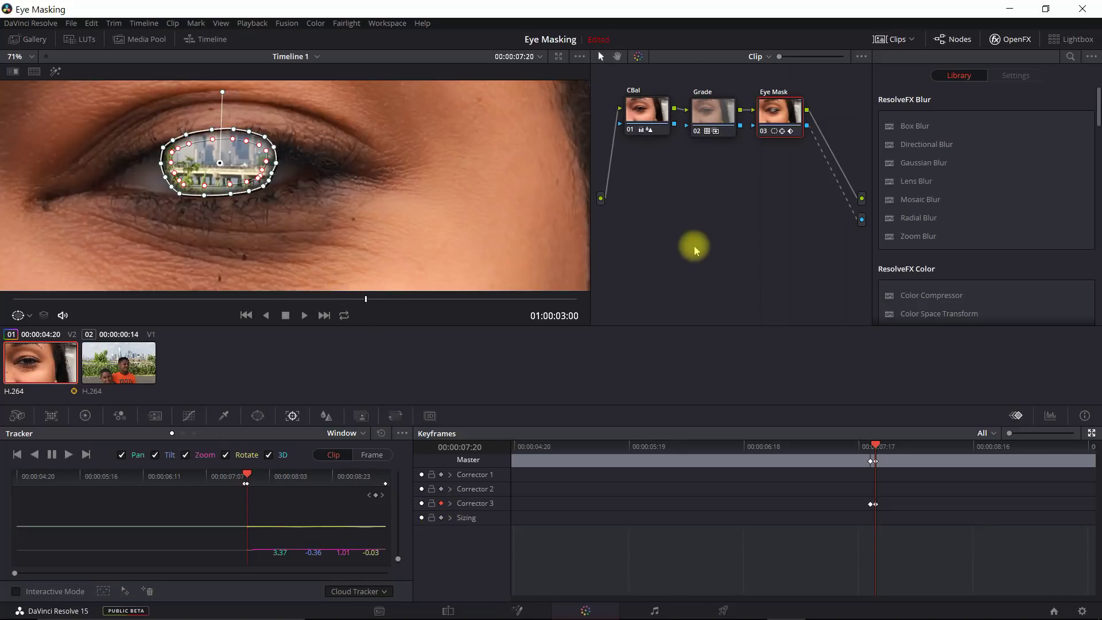
On the Edit page, set IMG_2761.MOV's Inspector Opacity to 45.83, checking it full screen
{"action": "left_click", "coordinate": [447, 610]}
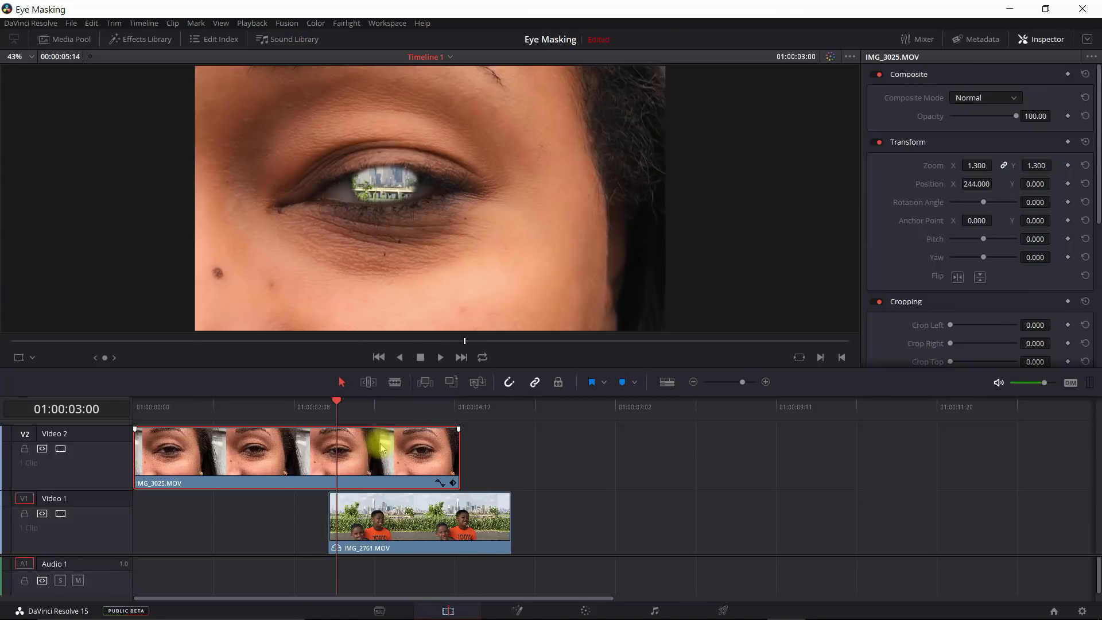
{"action": "left_click", "coordinate": [406, 524]}
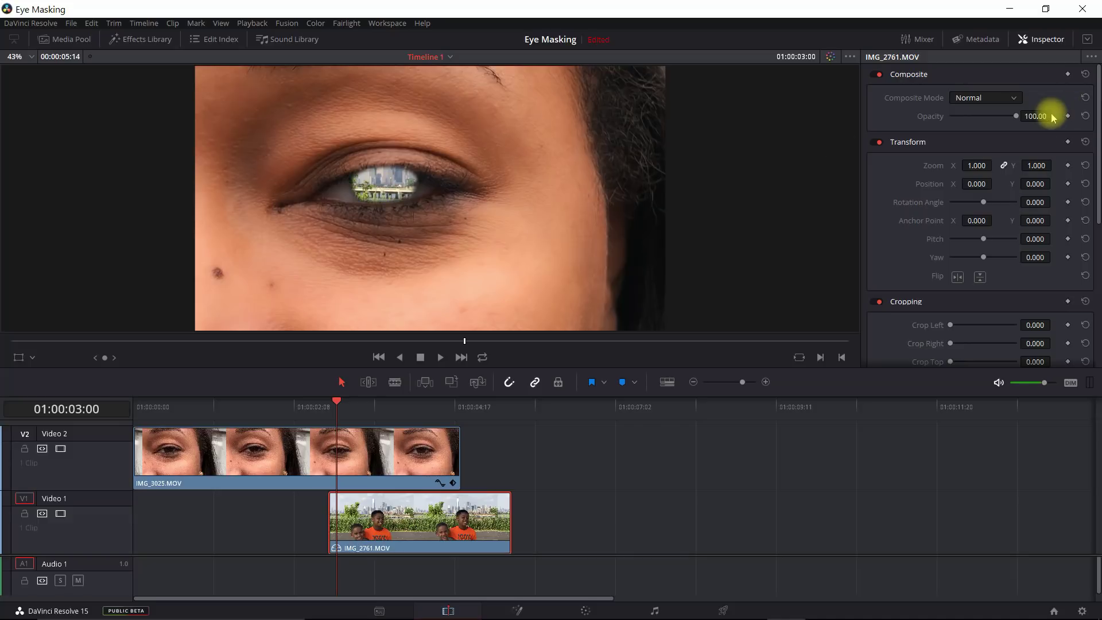
{"action": "left_click_drag", "start_coordinate": [1053, 111], "coordinate": [979, 120]}
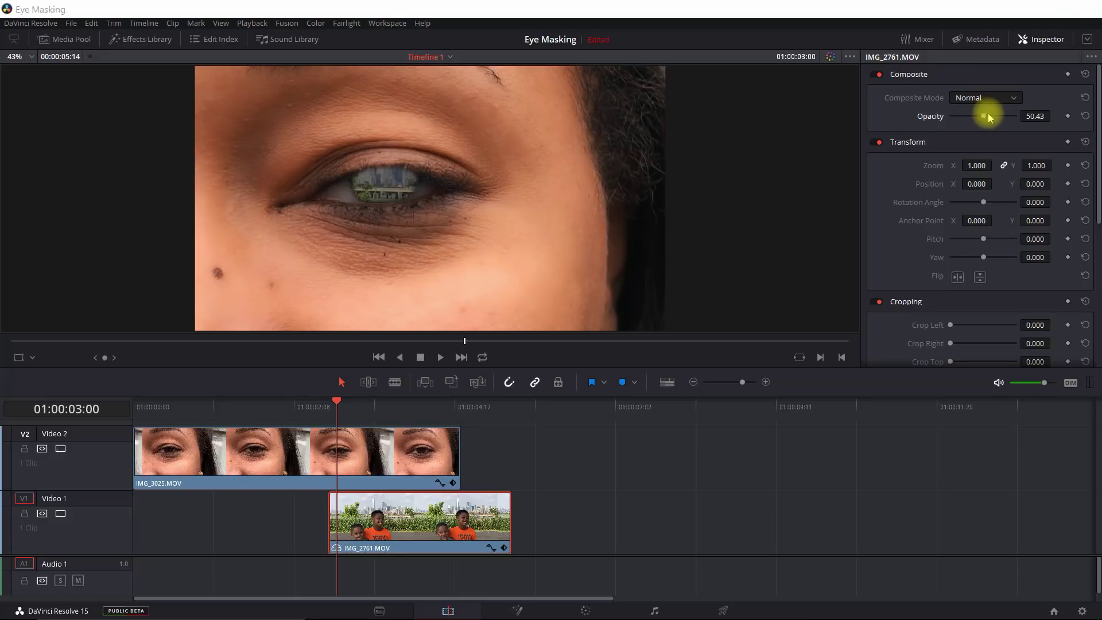
{"action": "key", "text": "ctrl+f"}
{"action": "key", "text": "ctrl"}
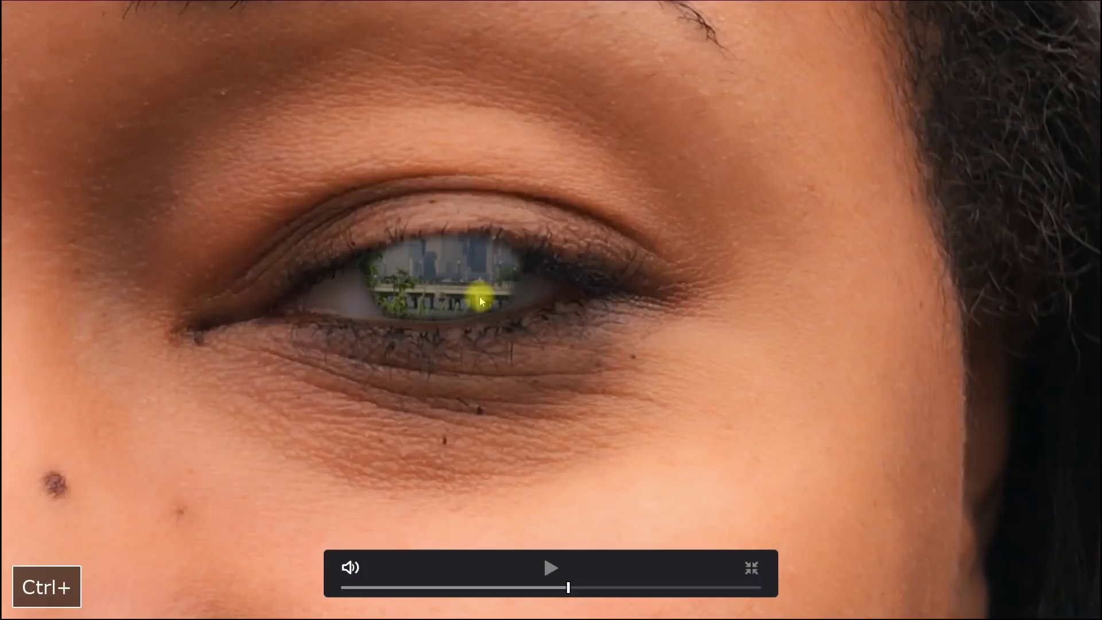
{"action": "key", "text": "Escape"}
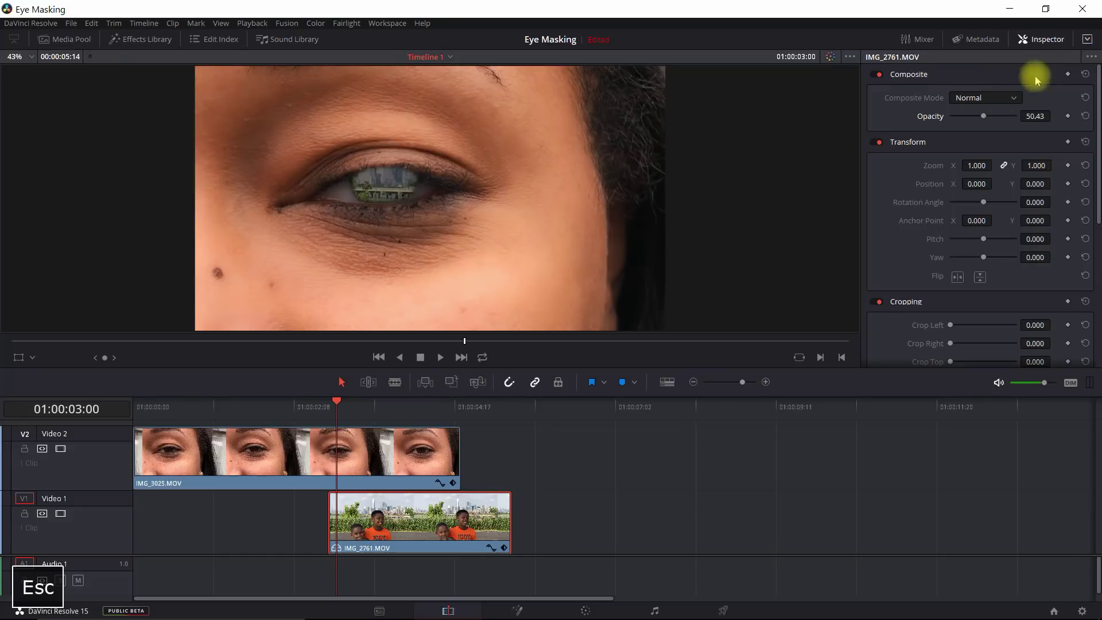
{"action": "left_click_drag", "start_coordinate": [1031, 114], "coordinate": [1020, 112]}
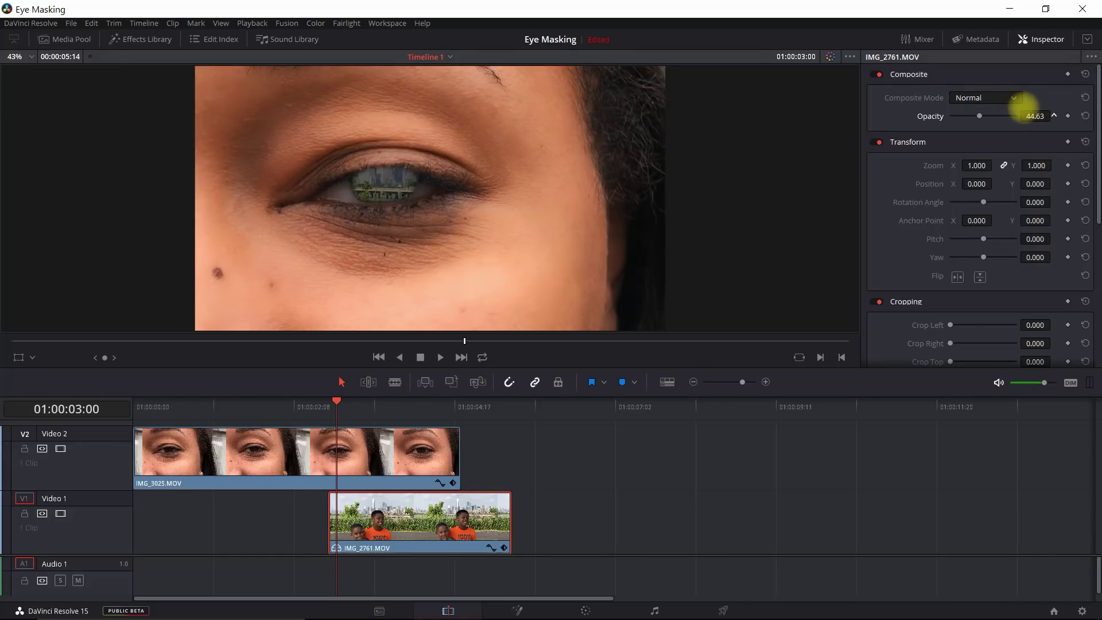
{"action": "left_click_drag", "start_coordinate": [1024, 108], "coordinate": [1038, 116]}
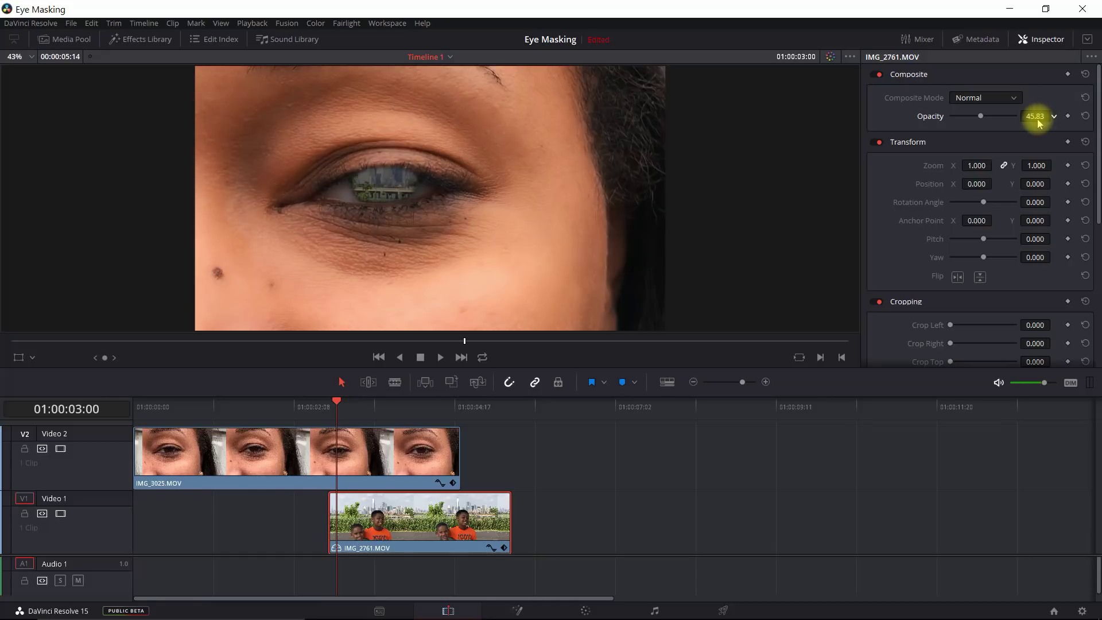
{"action": "key", "text": "ctrl+f"}
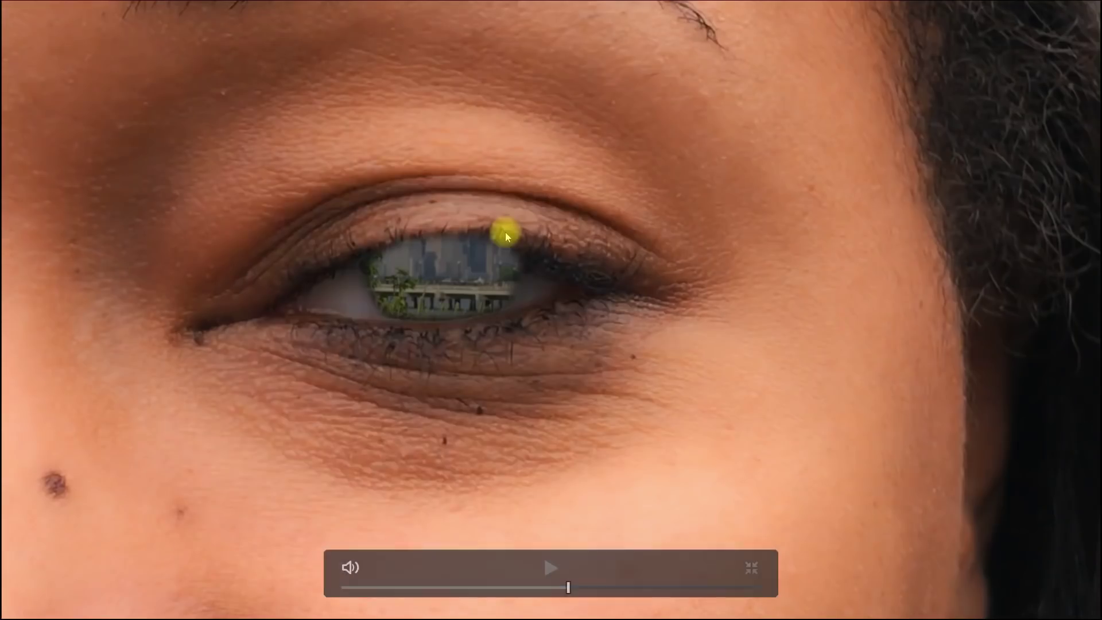
{"action": "key", "text": "ctrl+f"}
{"action": "key", "text": "Escape"}
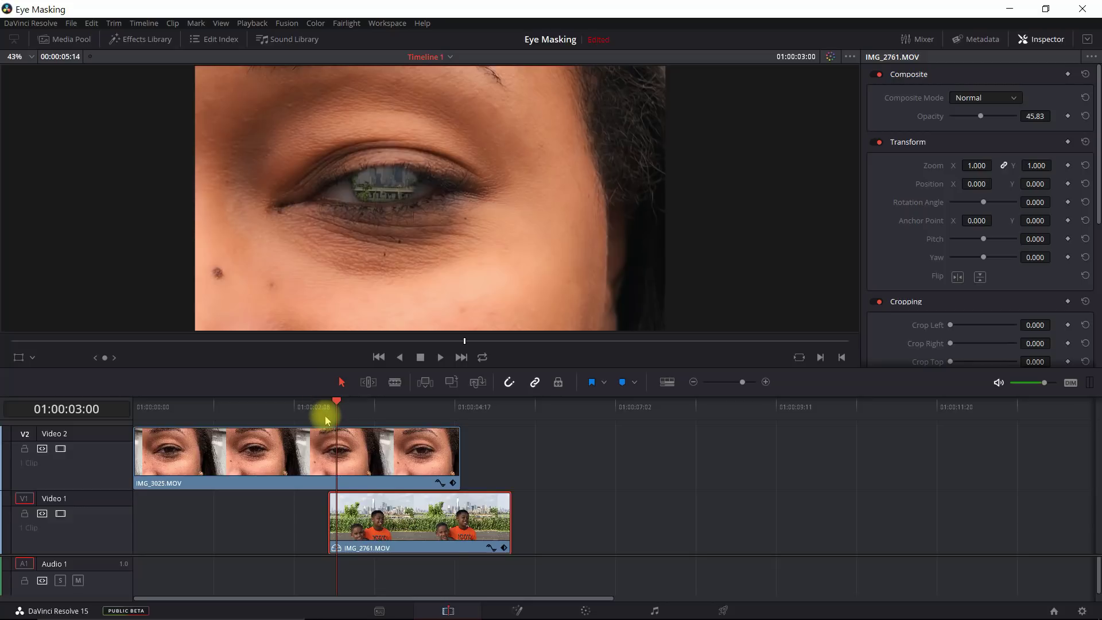
Step frames from the closed eye to the reopening frame at 01:00:03:02
{"action": "left_click", "coordinate": [328, 409]}
{"action": "key", "text": "Right"}
{"action": "key", "text": "Right"}
{"action": "key", "text": "Right"}
{"action": "key", "text": "Right"}
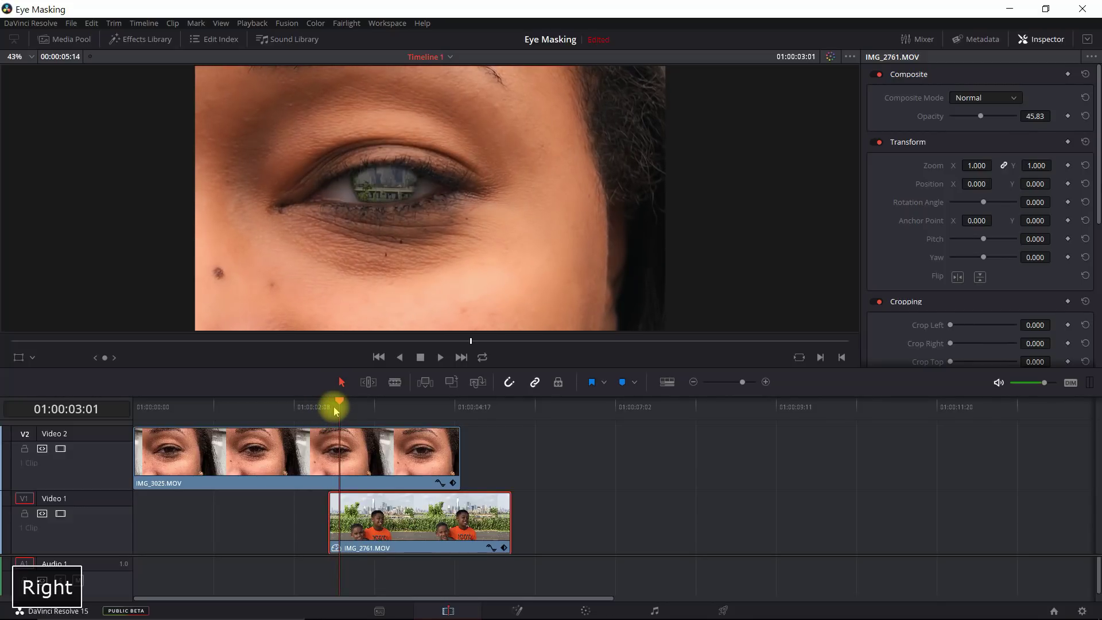
{"action": "key", "text": "Right"}
{"action": "key", "text": "Right"}
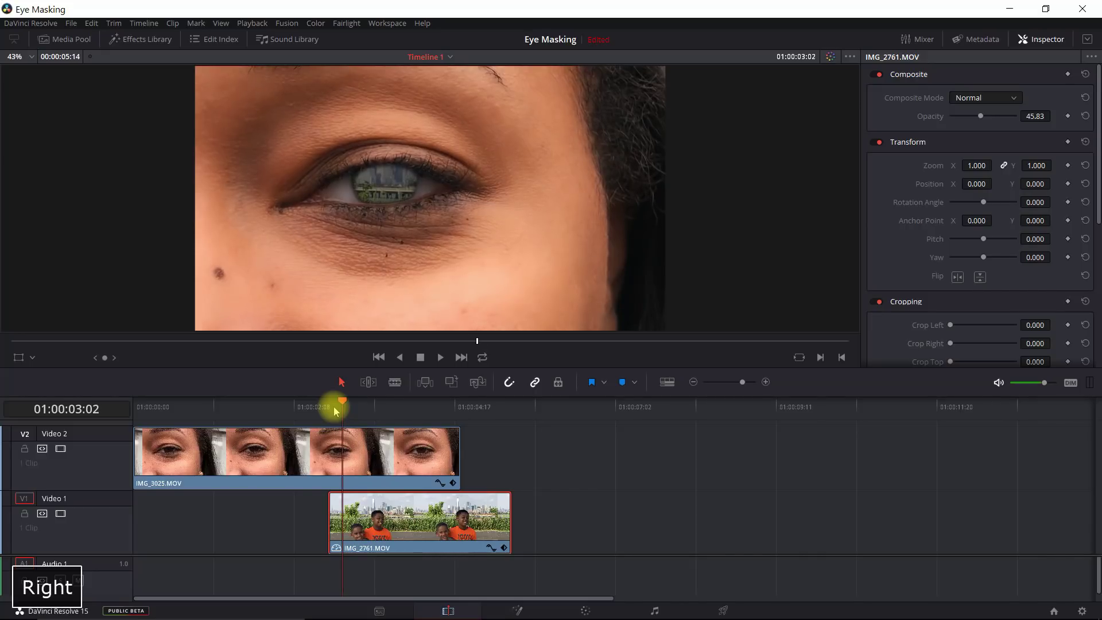
{"action": "key", "text": "Left"}
{"action": "key", "text": "Right"}
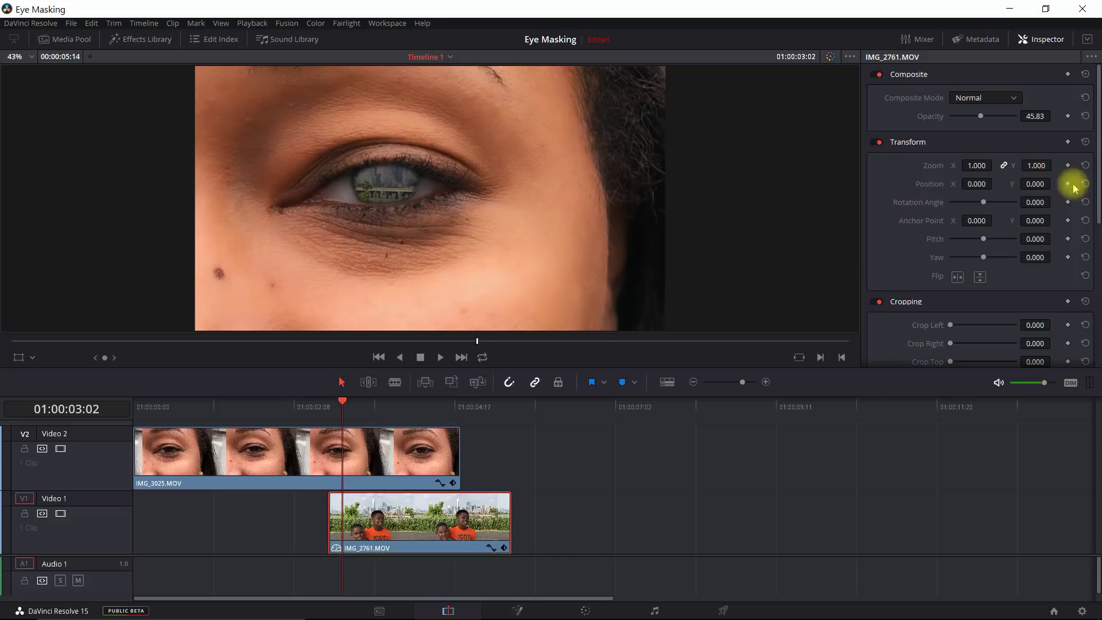
Keyframe Opacity at 45.83 there, and add a 0 opacity keyframe at 01:00:02:23
{"action": "left_click", "coordinate": [1068, 117]}
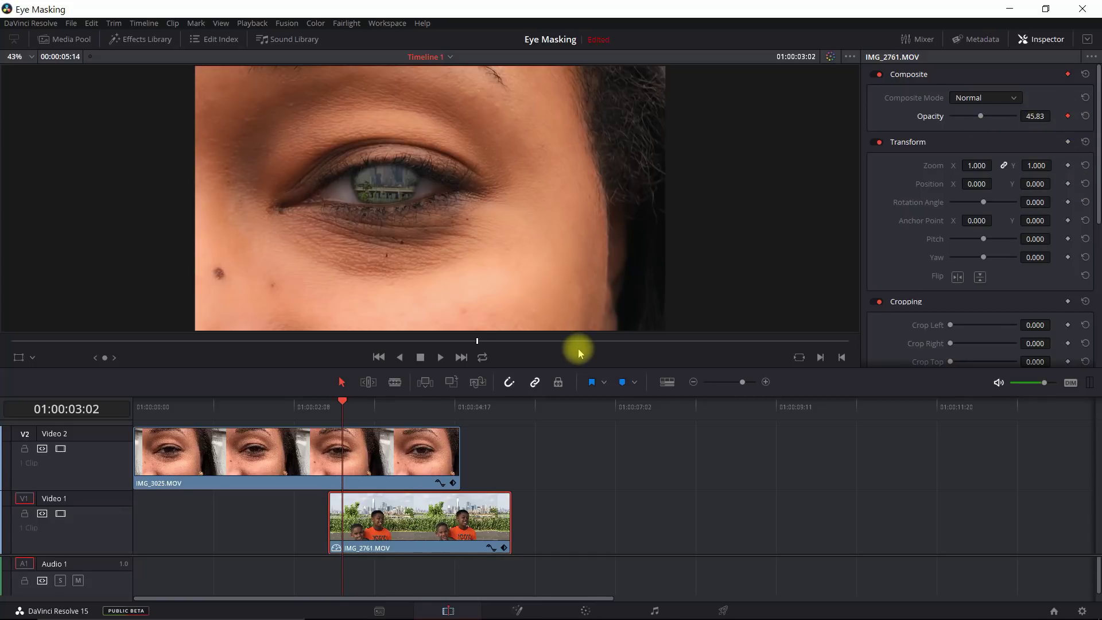
{"action": "key", "text": "Left"}
{"action": "key", "text": "Left"}
{"action": "key", "text": "Left"}
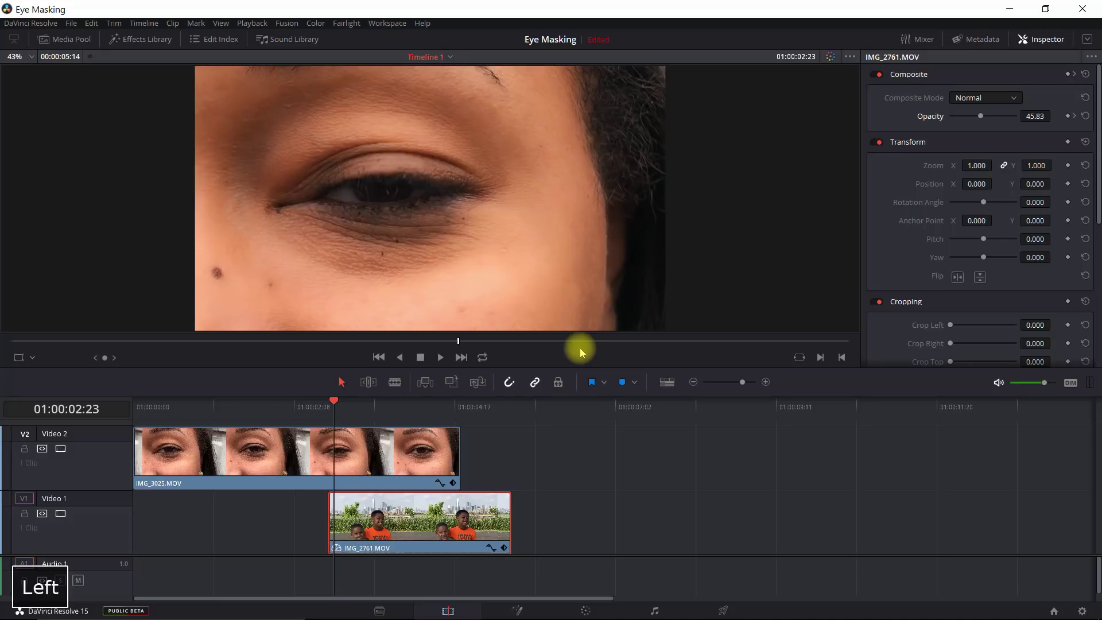
{"action": "left_click", "coordinate": [1069, 116]}
{"action": "left_click_drag", "start_coordinate": [980, 115], "coordinate": [895, 115]}
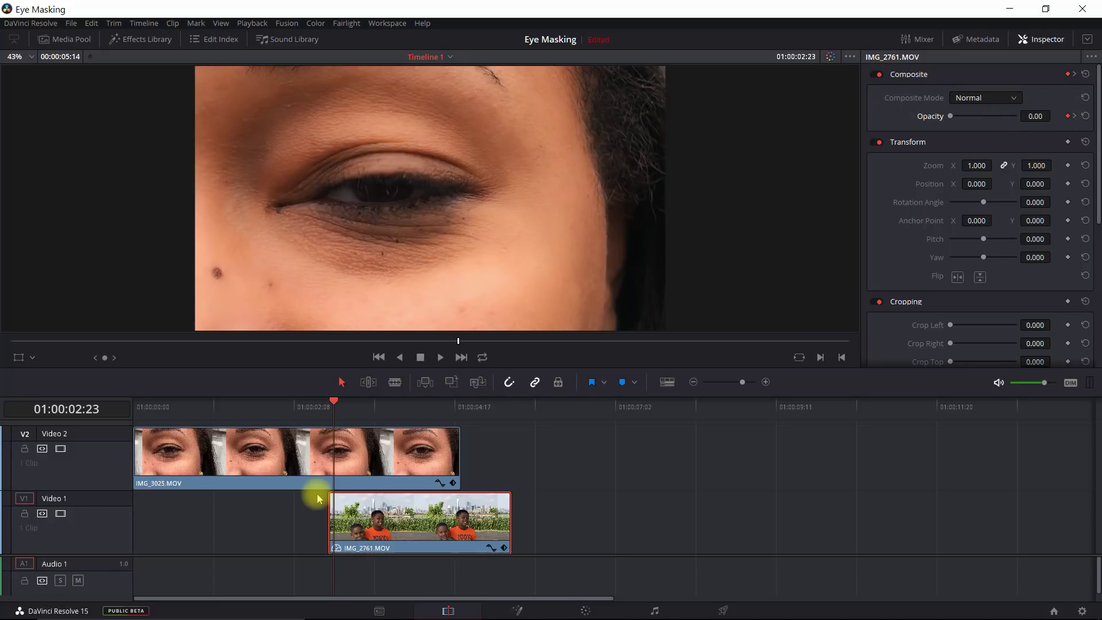
Step through the frames to review the skyline fading into the eye
{"action": "key", "text": "Left"}
{"action": "key", "text": "Left"}
{"action": "key", "text": "Right"}
{"action": "key", "text": "Right"}
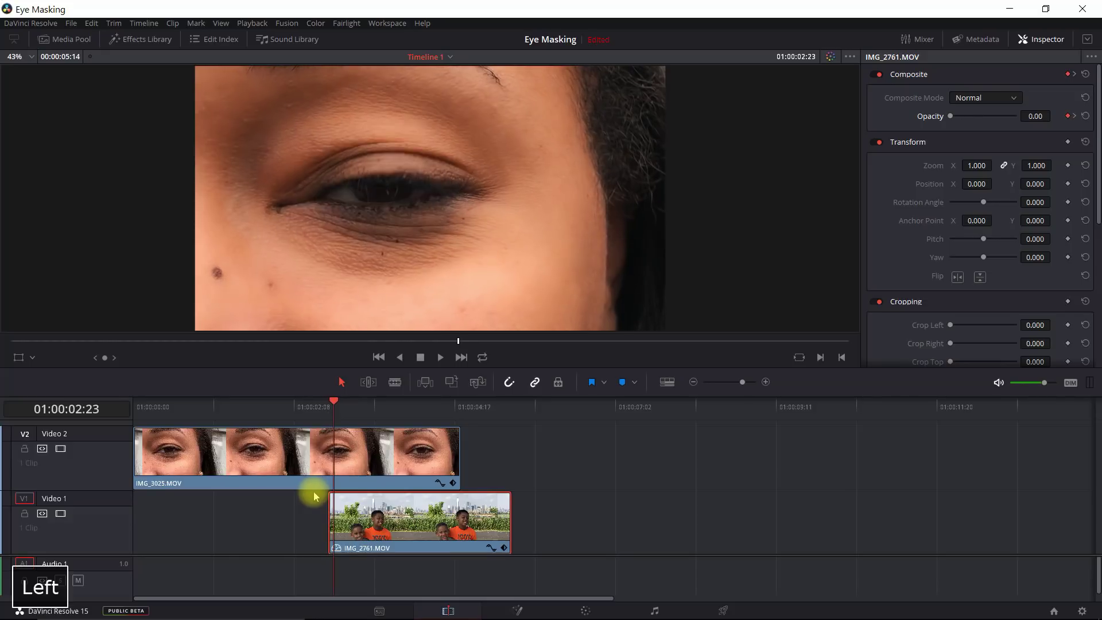
{"action": "key", "text": "Right"}
{"action": "key", "text": "Right"}
{"action": "key", "text": "Right"}
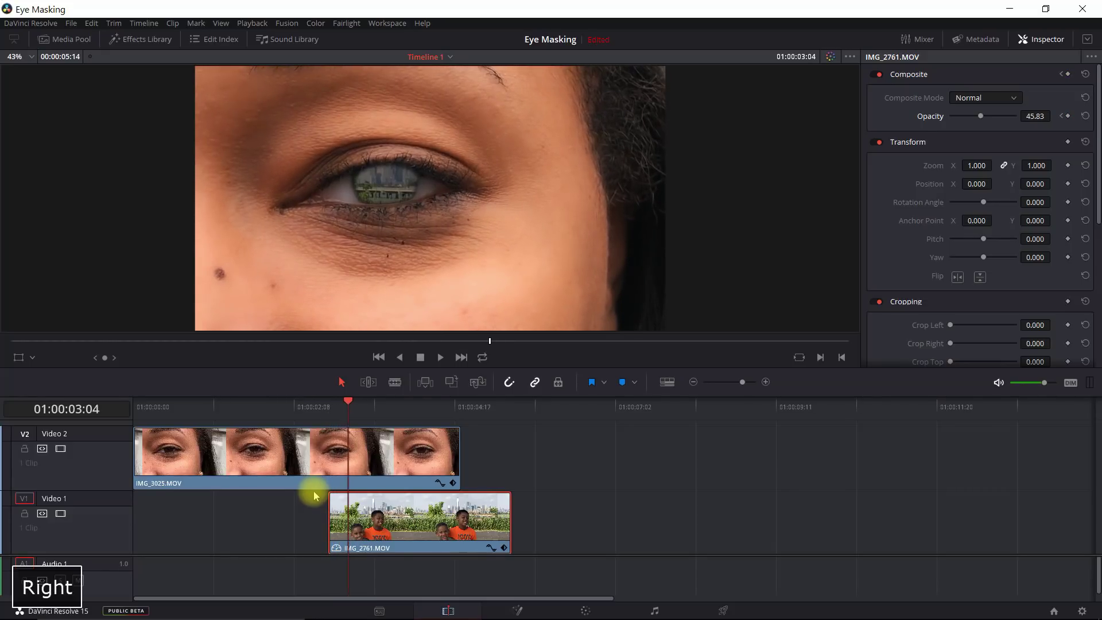
{"action": "key", "text": "Left"}
{"action": "key", "text": "Left"}
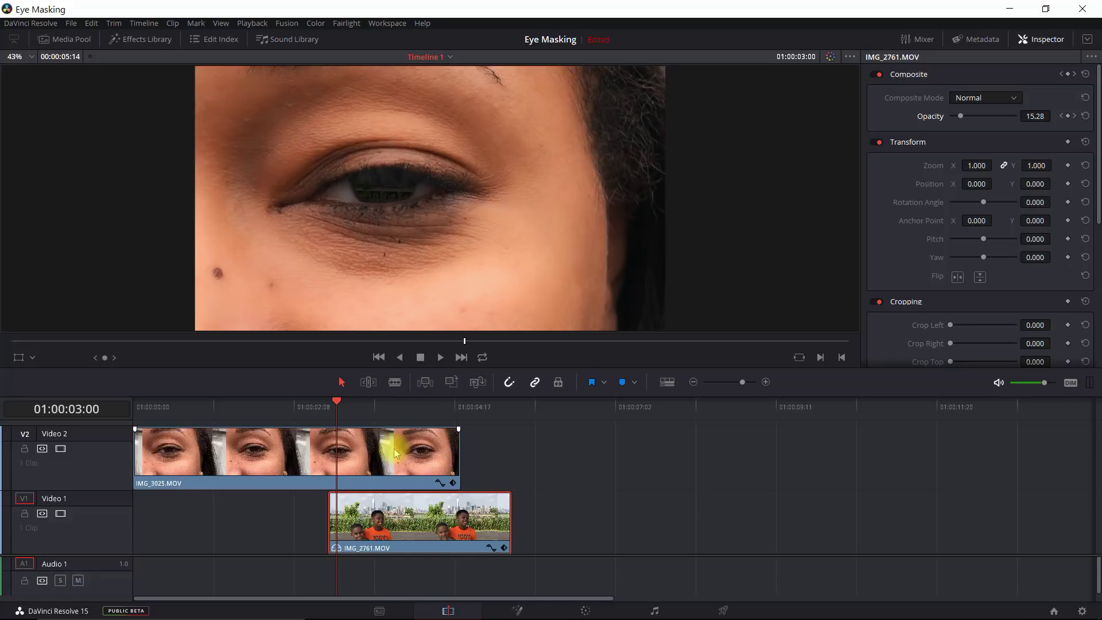
{"action": "key", "text": "Right"}
{"action": "key", "text": "Right"}
{"action": "key", "text": "Right"}
{"action": "key", "text": "Right"}
{"action": "key", "text": "Right"}
{"action": "key", "text": "Right"}
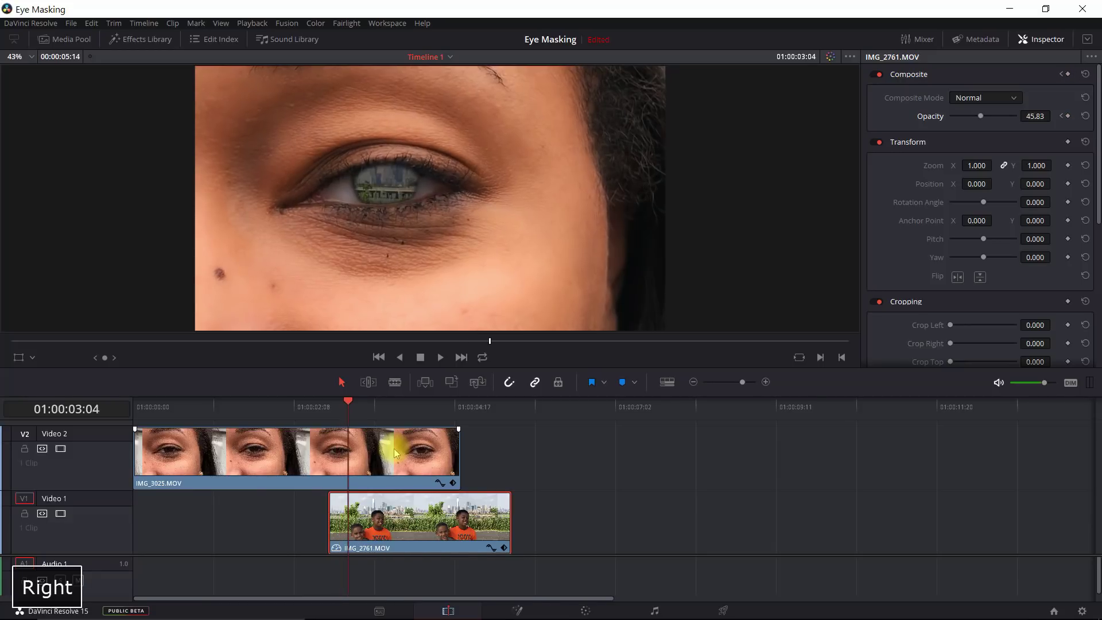
{"action": "key", "text": "Right"}
{"action": "key", "text": "Right"}
{"action": "key", "text": "Right"}
{"action": "key", "text": "Right"}
{"action": "key", "text": "Right"}
{"action": "key", "text": "Right"}
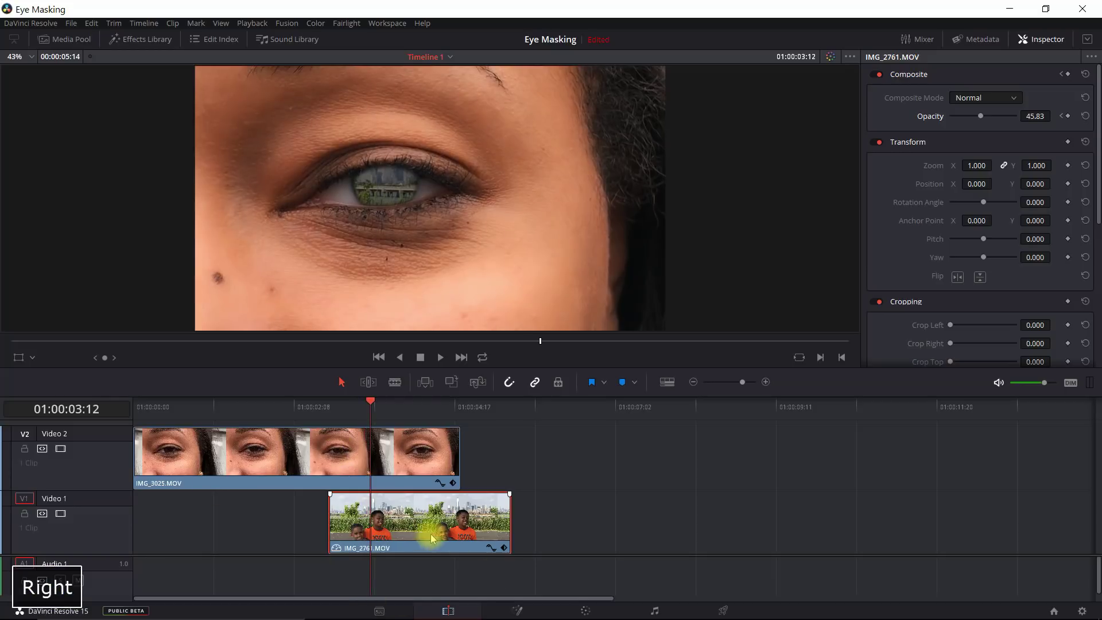
On the Color page, zoom the viewer and load clip 02, the single-node kids/skyline clip
{"action": "left_click", "coordinate": [586, 610]}
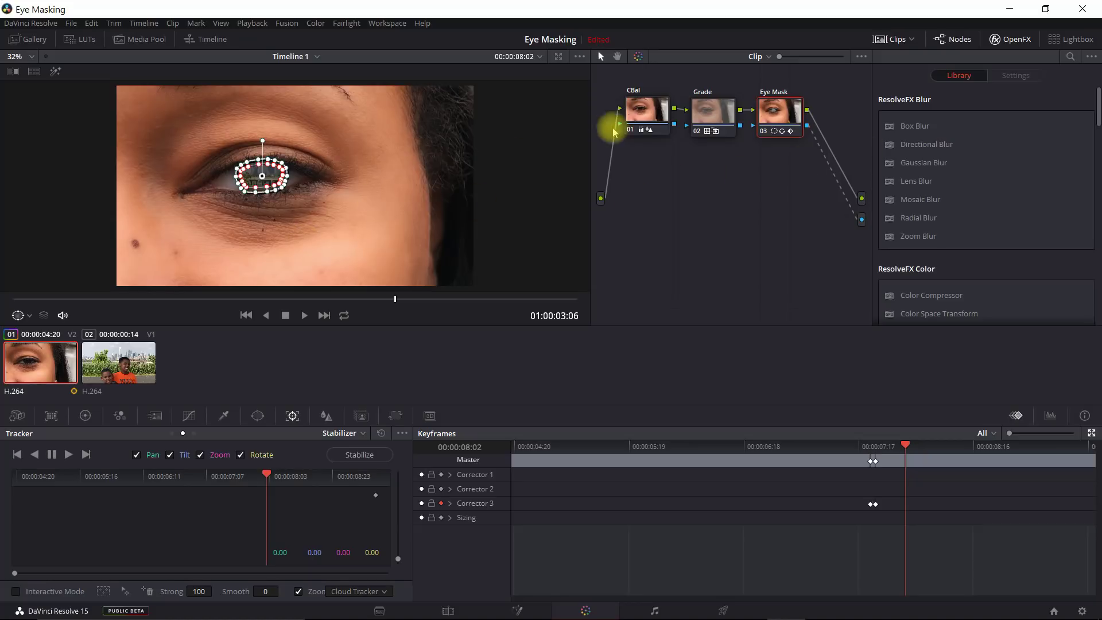
{"action": "left_click", "coordinate": [702, 109]}
{"action": "scroll", "coordinate": [261, 216], "scroll_direction": "up", "scroll_amount": 2}
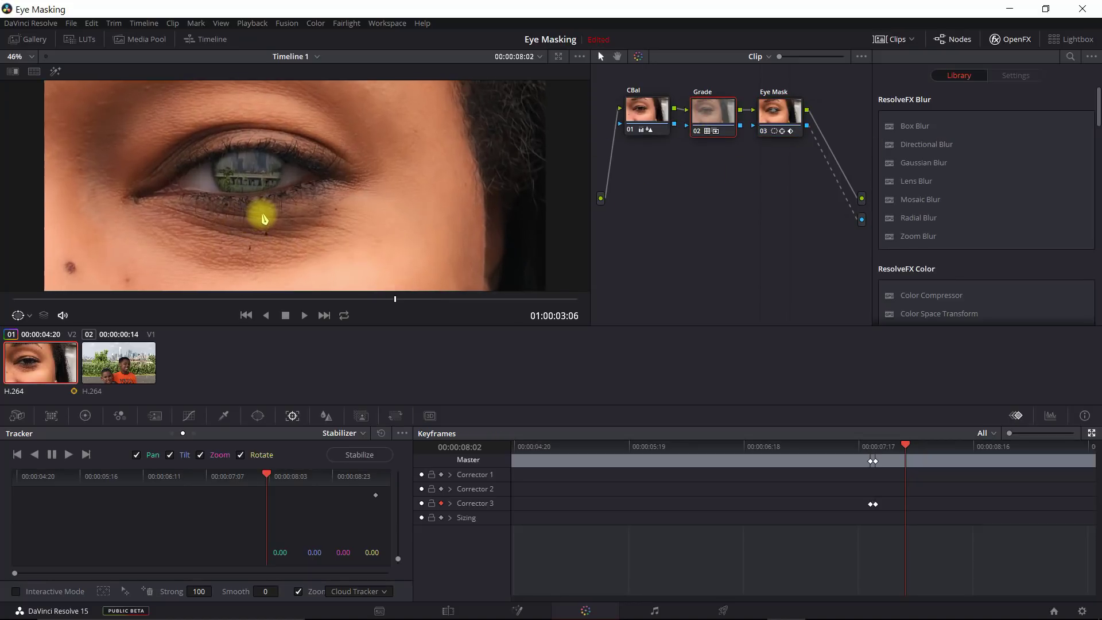
{"action": "scroll", "coordinate": [265, 217], "scroll_direction": "up", "scroll_amount": 1}
{"action": "scroll", "coordinate": [262, 217], "scroll_direction": "up", "scroll_amount": 1}
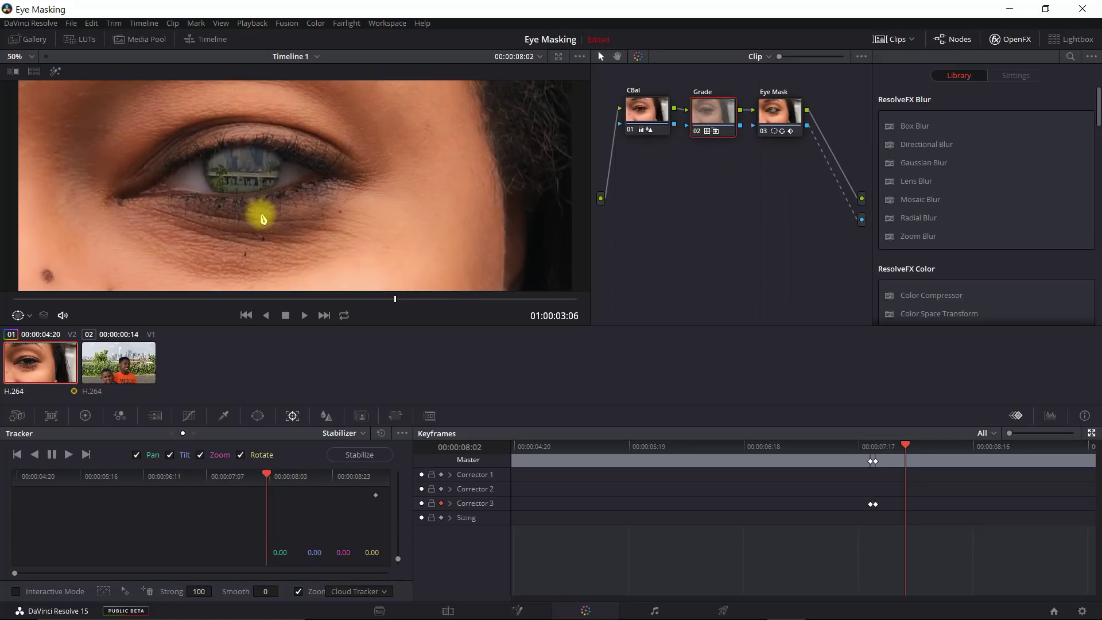
{"action": "left_click", "coordinate": [132, 364]}
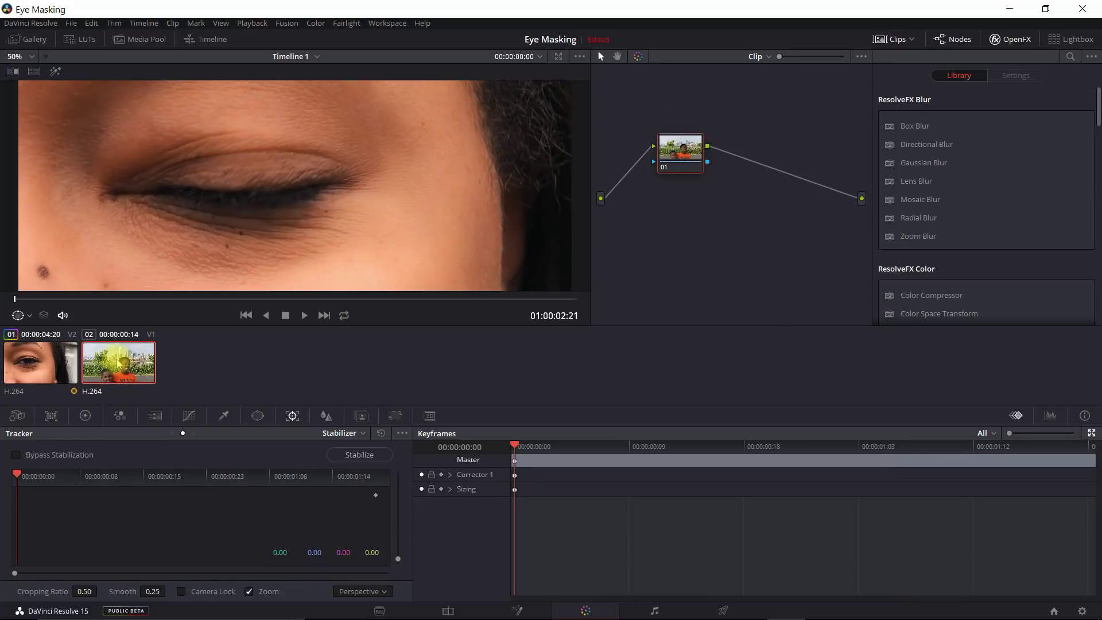
Frame the kids in the iris with node sizing Pan -171.5, Tilt 106, Zoom 0.228, then preview playback
{"action": "left_click", "coordinate": [396, 415]}
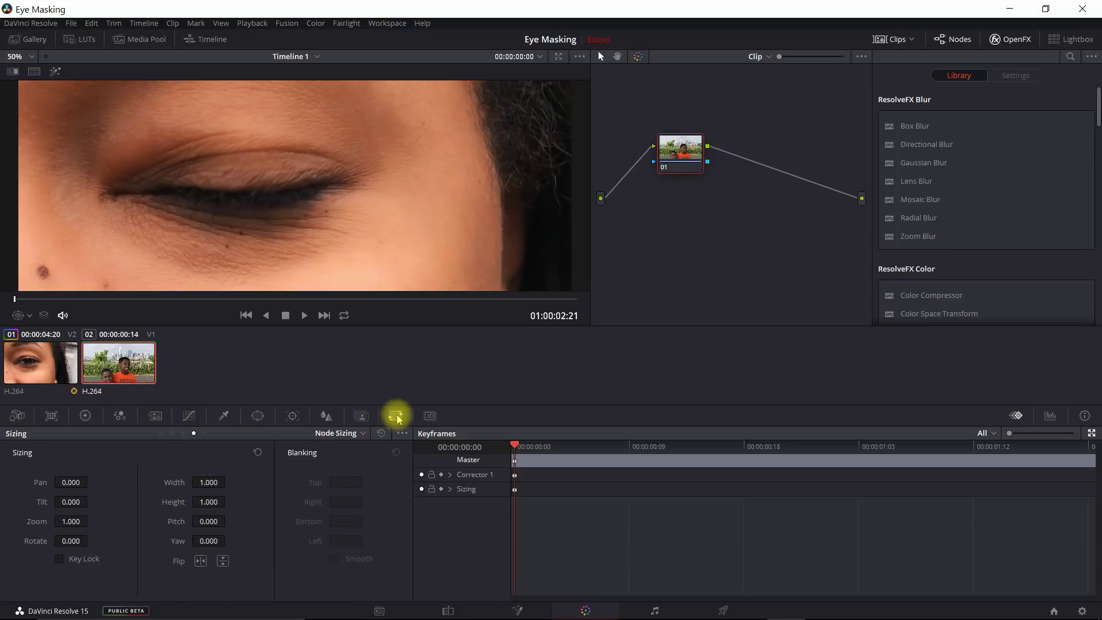
{"action": "left_click", "coordinate": [286, 299]}
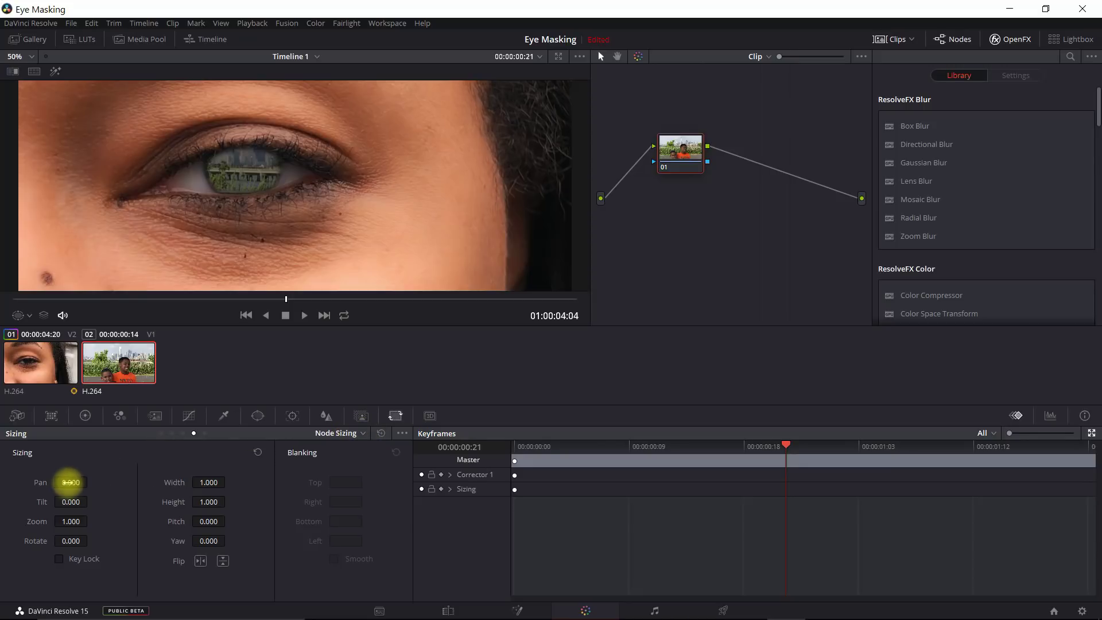
{"action": "left_click_drag", "start_coordinate": [71, 483], "coordinate": [172, 251]}
{"action": "mouse_move", "coordinate": [72, 521]}
{"action": "left_mouse_down"}
{"action": "mouse_move", "coordinate": [109, 522]}
{"action": "mouse_move", "coordinate": [46, 511]}
{"action": "mouse_move", "coordinate": [511, 295]}
{"action": "mouse_move", "coordinate": [91, 480]}
{"action": "mouse_move", "coordinate": [585, 307]}
{"action": "mouse_move", "coordinate": [54, 522]}
{"action": "mouse_move", "coordinate": [98, 483]}
{"action": "mouse_move", "coordinate": [32, 516]}
{"action": "mouse_move", "coordinate": [99, 484]}
{"action": "mouse_move", "coordinate": [67, 504]}
{"action": "left_mouse_up"}
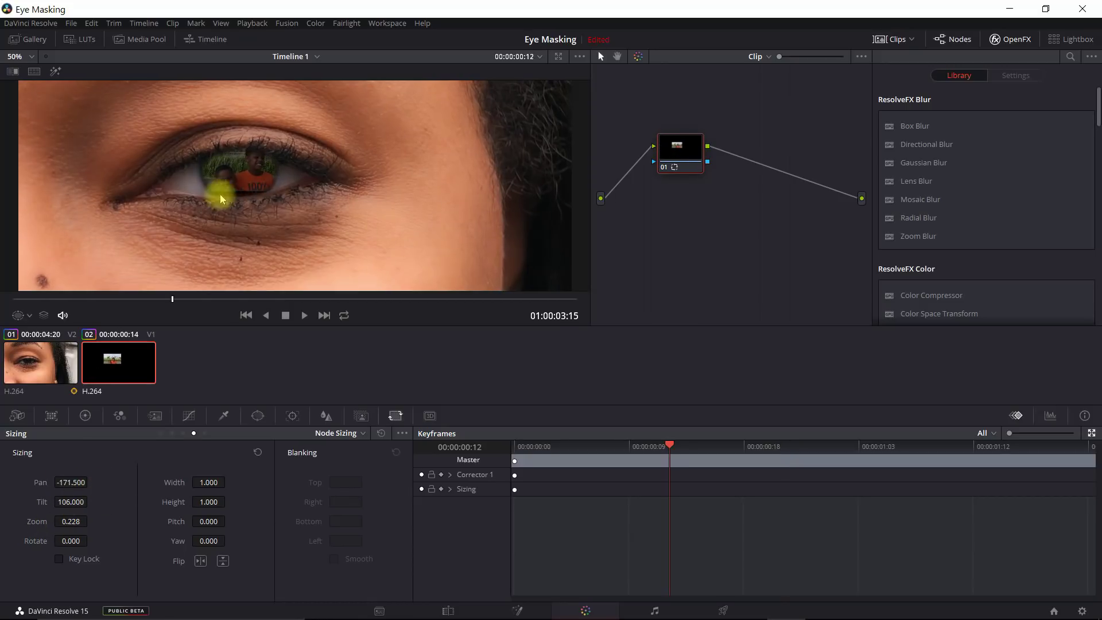
{"action": "left_click_drag", "start_coordinate": [219, 189], "coordinate": [239, 196]}
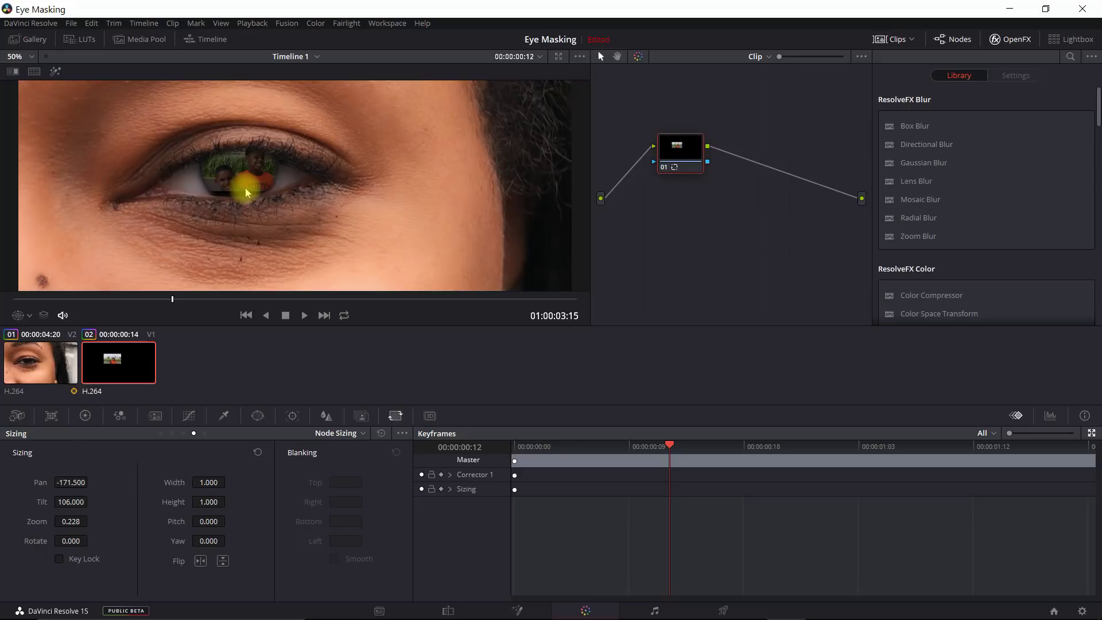
{"action": "key", "text": "space"}
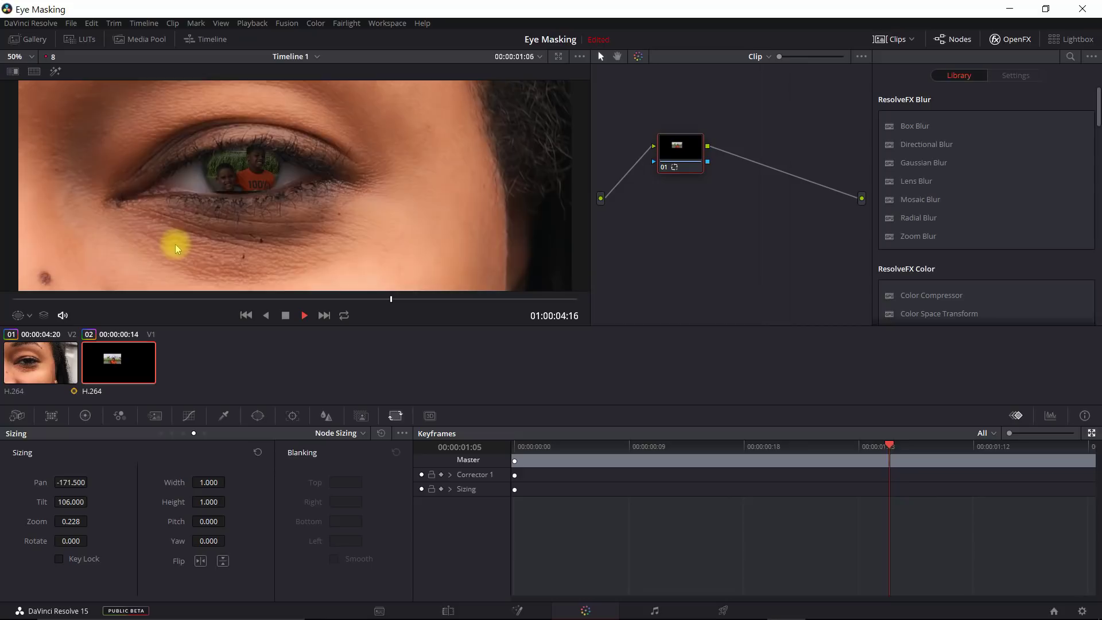
{"action": "key", "text": "space"}
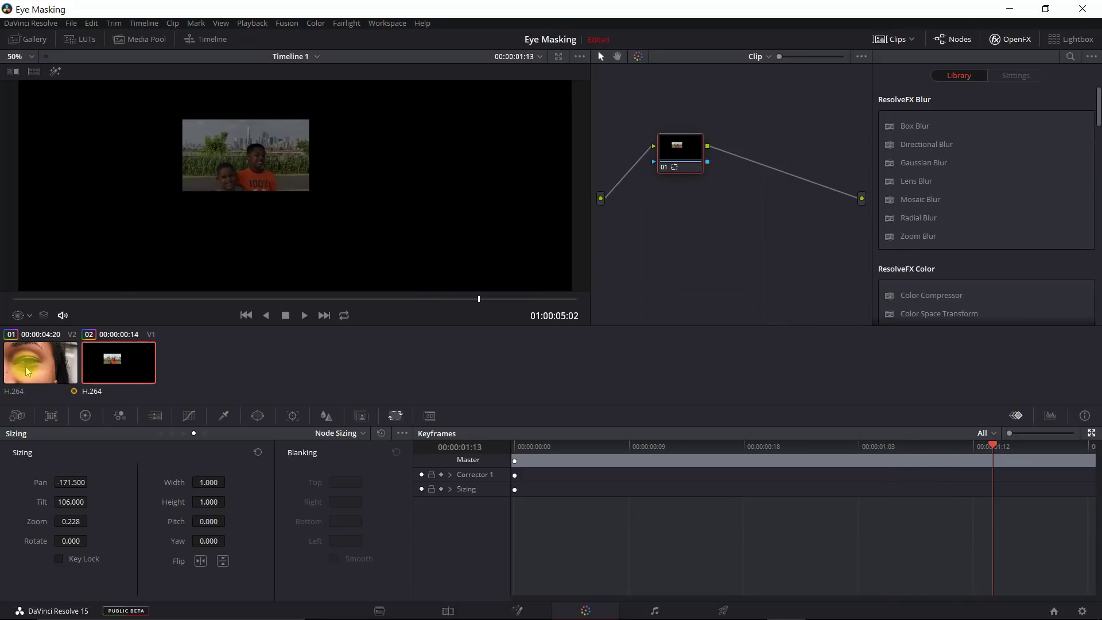
Reload the eye clip and switch its Classic Stabilizer mode from Perspective to Similarity
{"action": "left_click", "coordinate": [27, 370]}
{"action": "key", "text": "space"}
{"action": "key", "text": "space"}
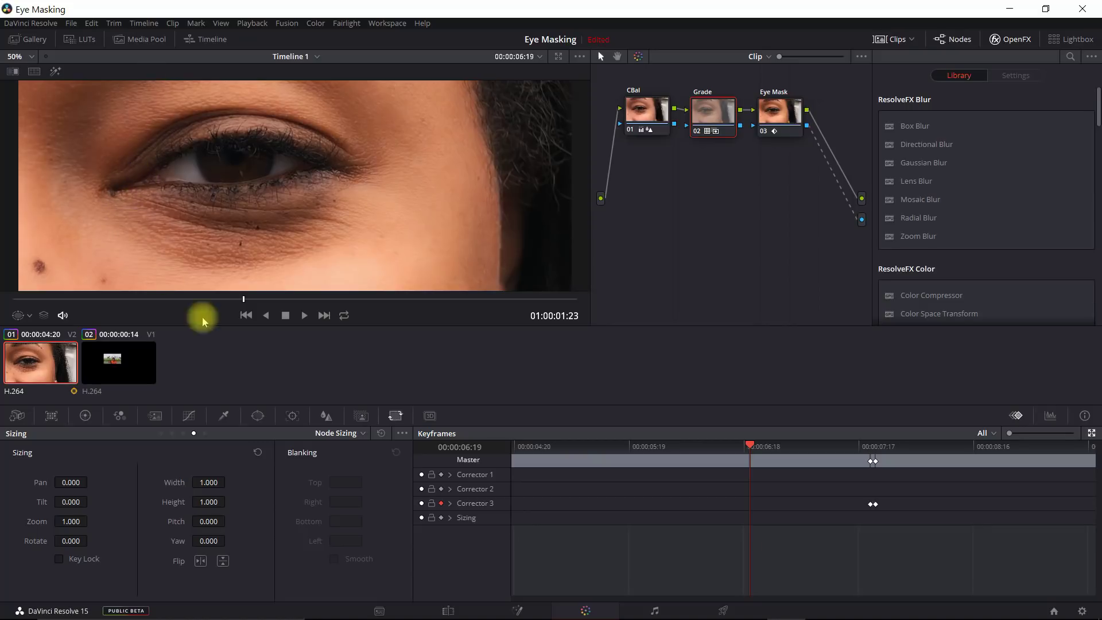
{"action": "left_click", "coordinate": [292, 416]}
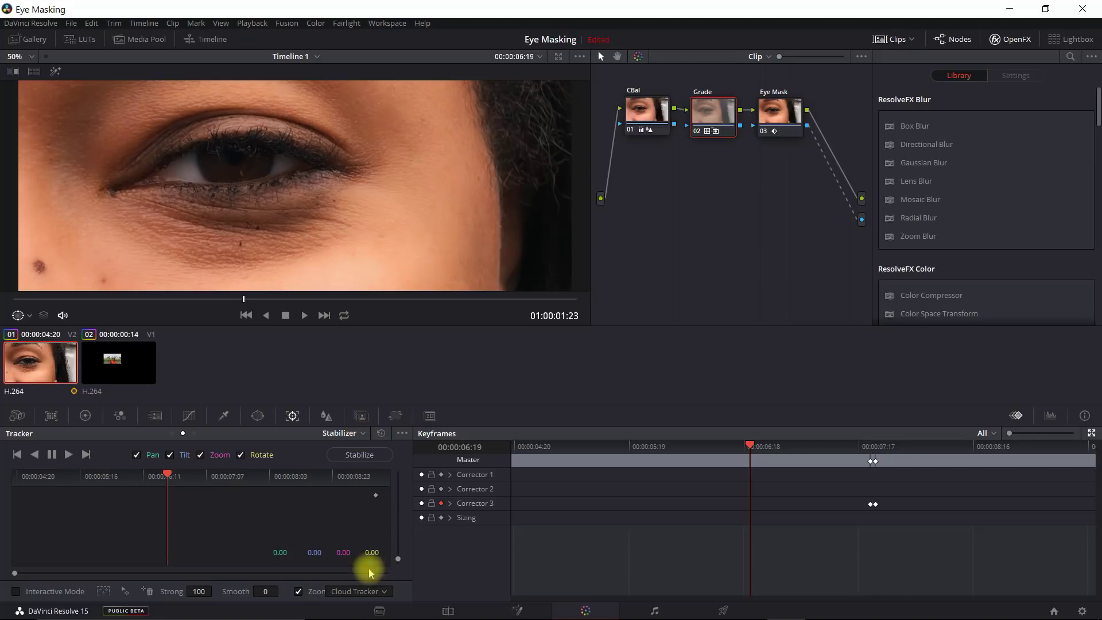
{"action": "left_click", "coordinate": [402, 434]}
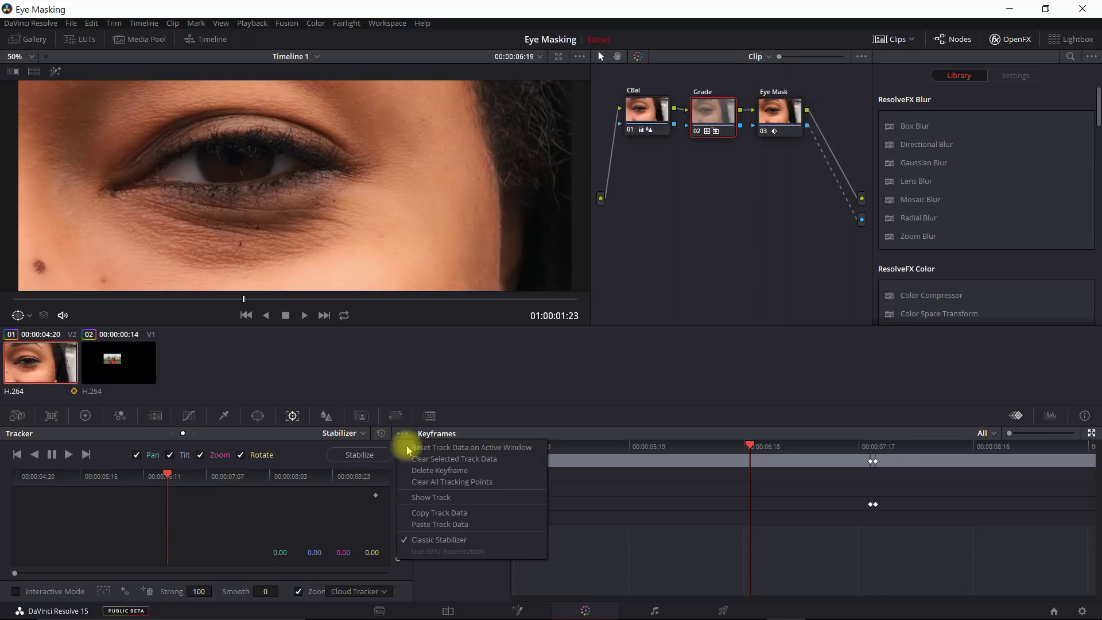
{"action": "left_click", "coordinate": [431, 540]}
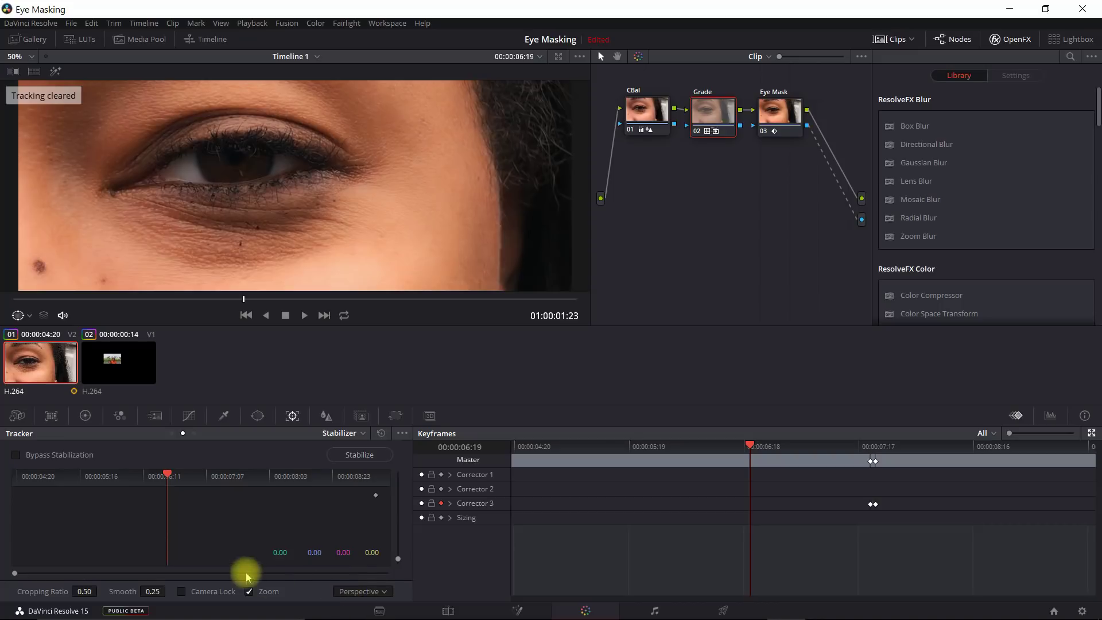
{"action": "left_click", "coordinate": [356, 591]}
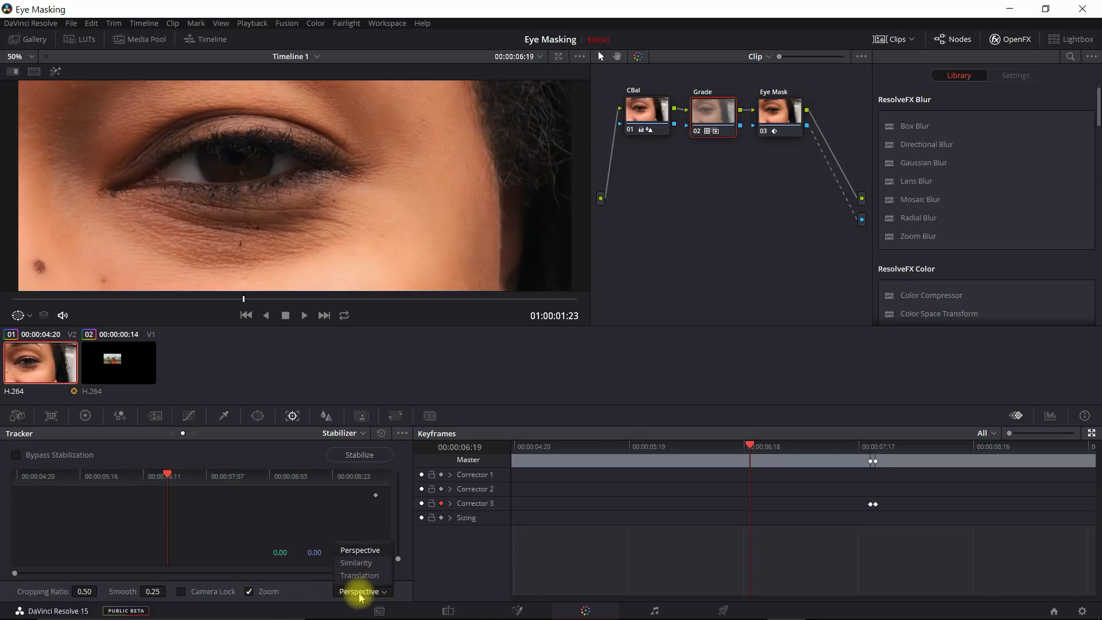
{"action": "left_click", "coordinate": [357, 563]}
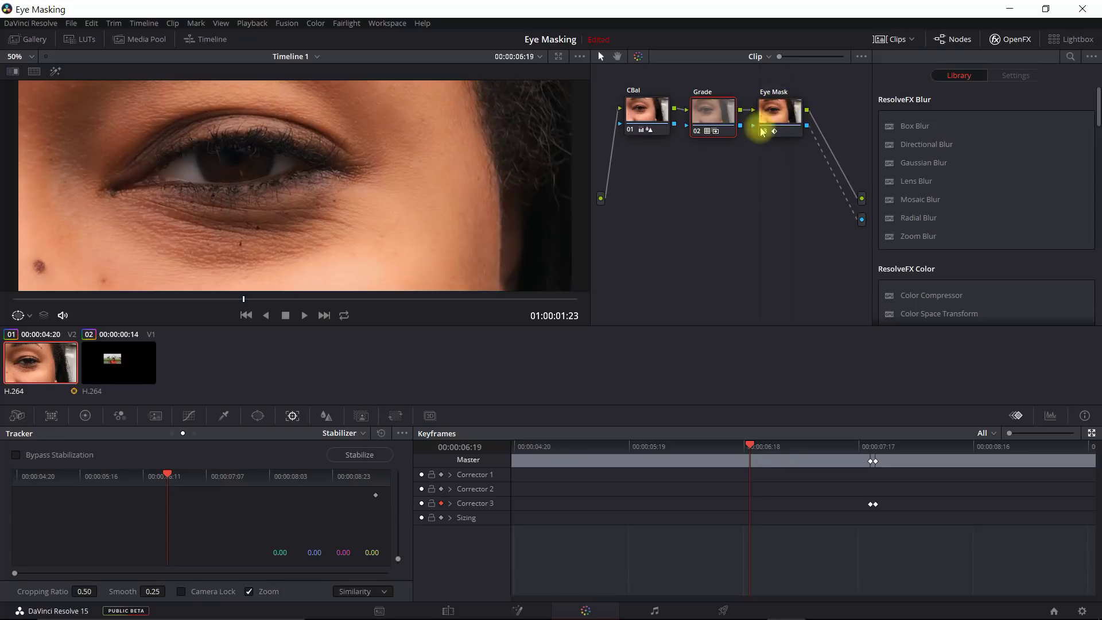
On clip 02 at frame 22, raise the node sizing Zoom from 0.228 to 0.324
{"action": "left_click", "coordinate": [114, 360]}
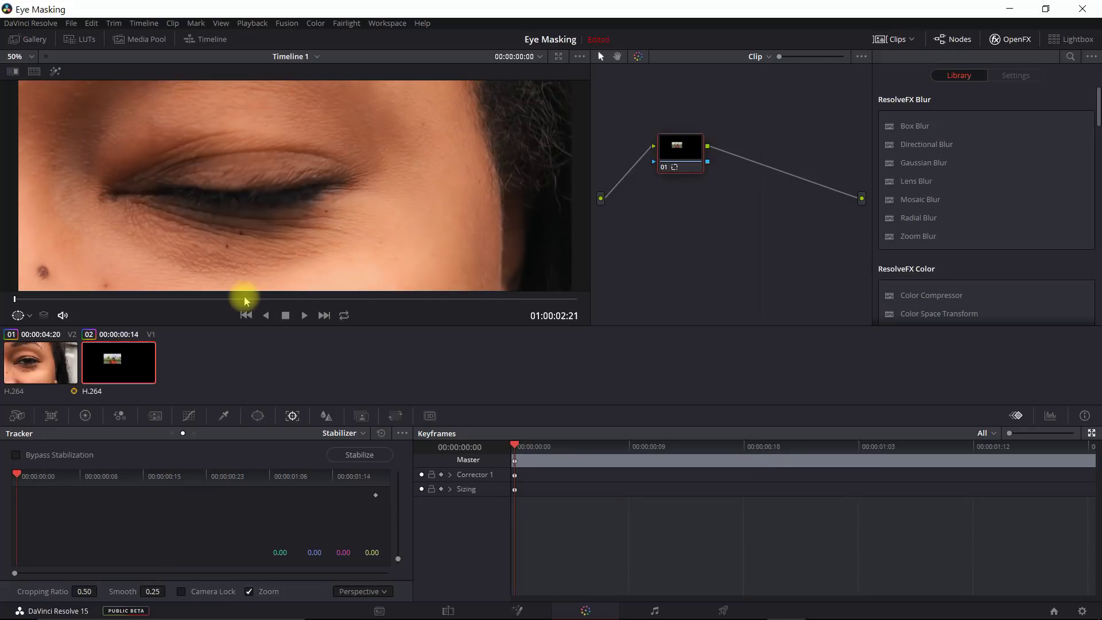
{"action": "left_click_drag", "start_coordinate": [261, 299], "coordinate": [295, 299]}
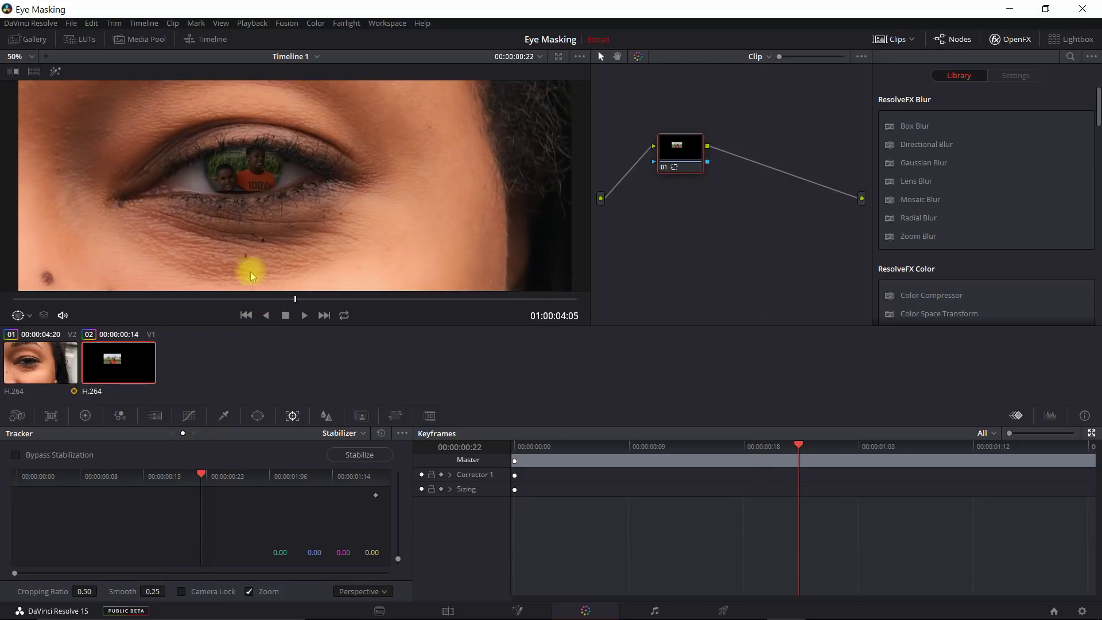
{"action": "left_click", "coordinate": [396, 415]}
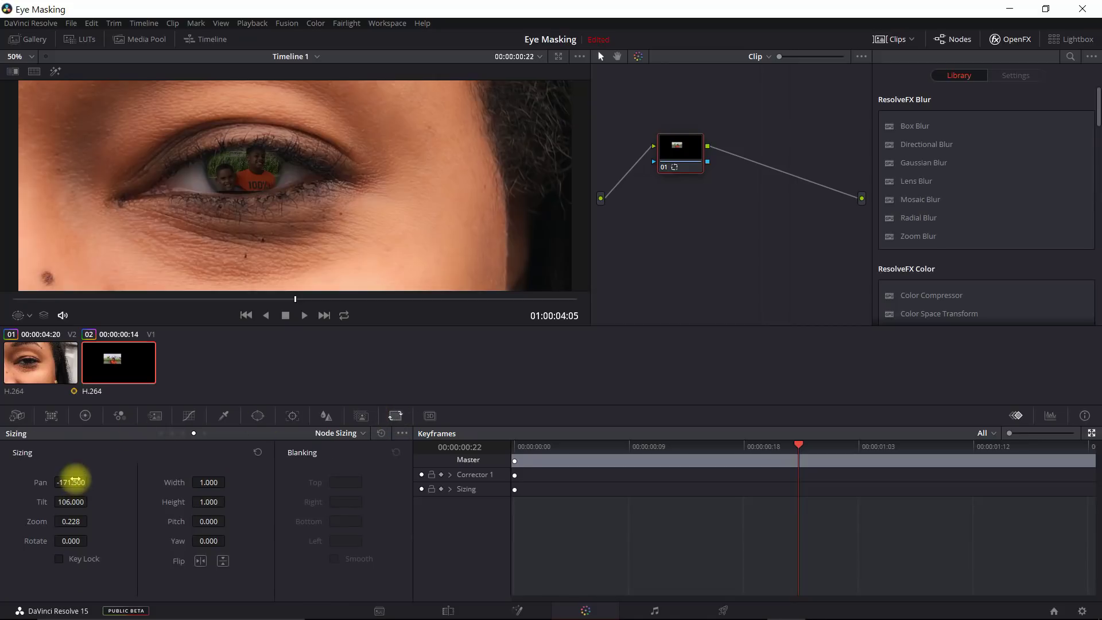
{"action": "left_click_drag", "start_coordinate": [70, 520], "coordinate": [25, 467]}
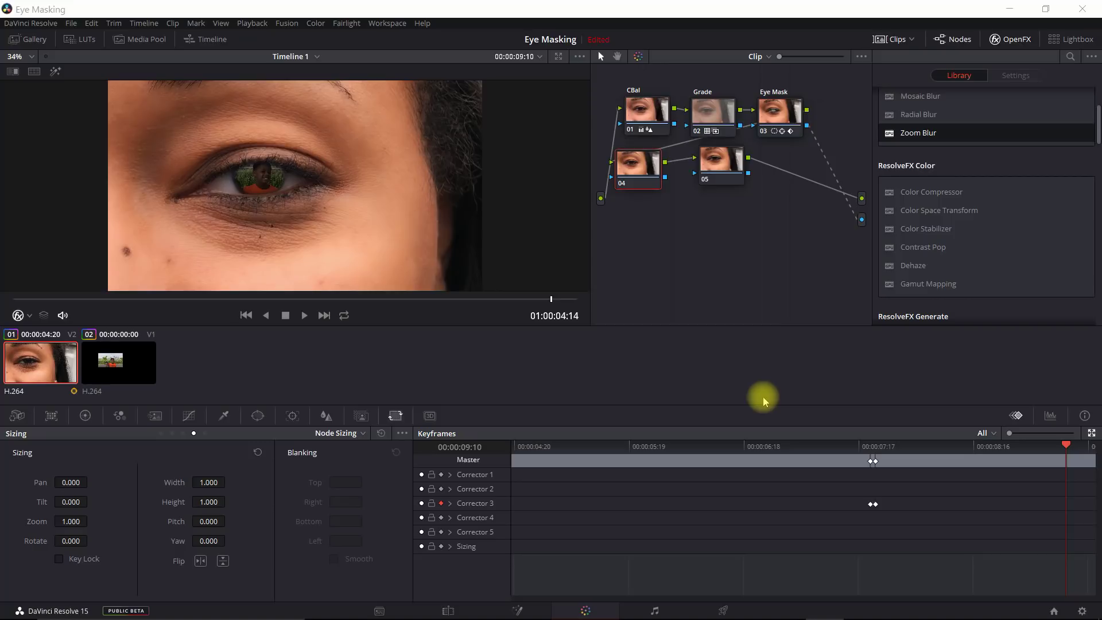
On the Edit page, place the b1eye image from the Media Pool onto Video 2
{"action": "left_click", "coordinate": [450, 611]}
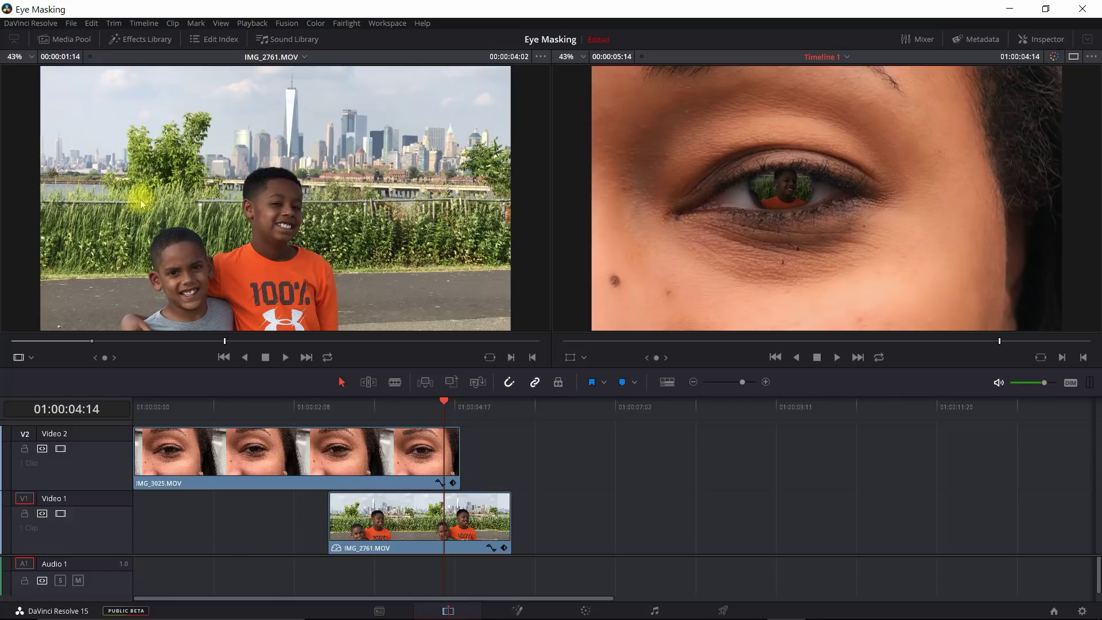
{"action": "left_click", "coordinate": [56, 41]}
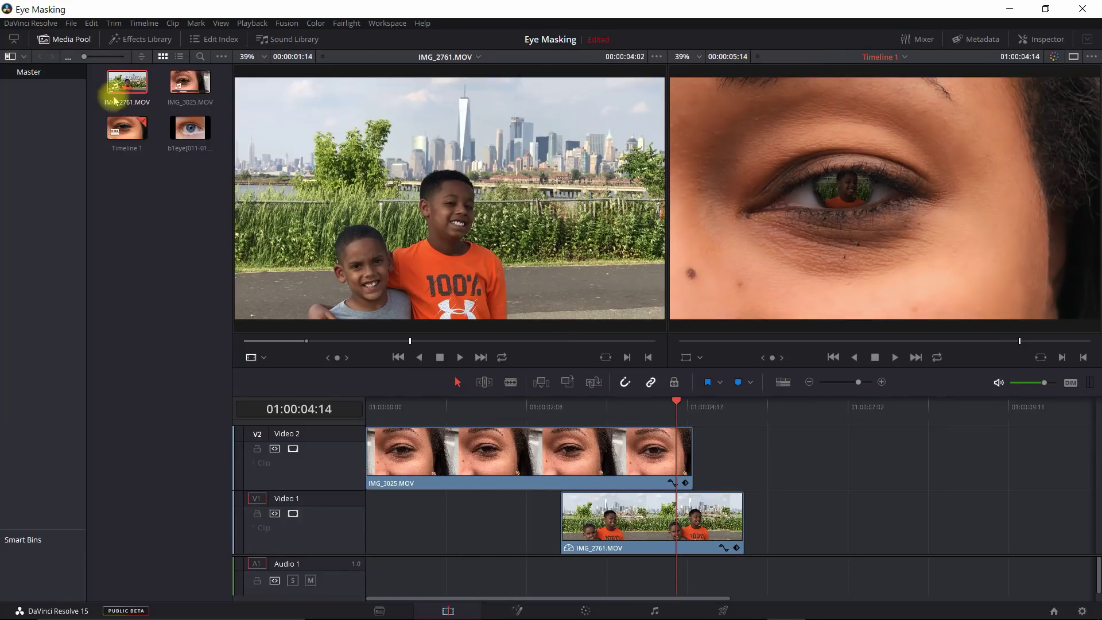
{"action": "left_click_drag", "start_coordinate": [191, 133], "coordinate": [810, 477]}
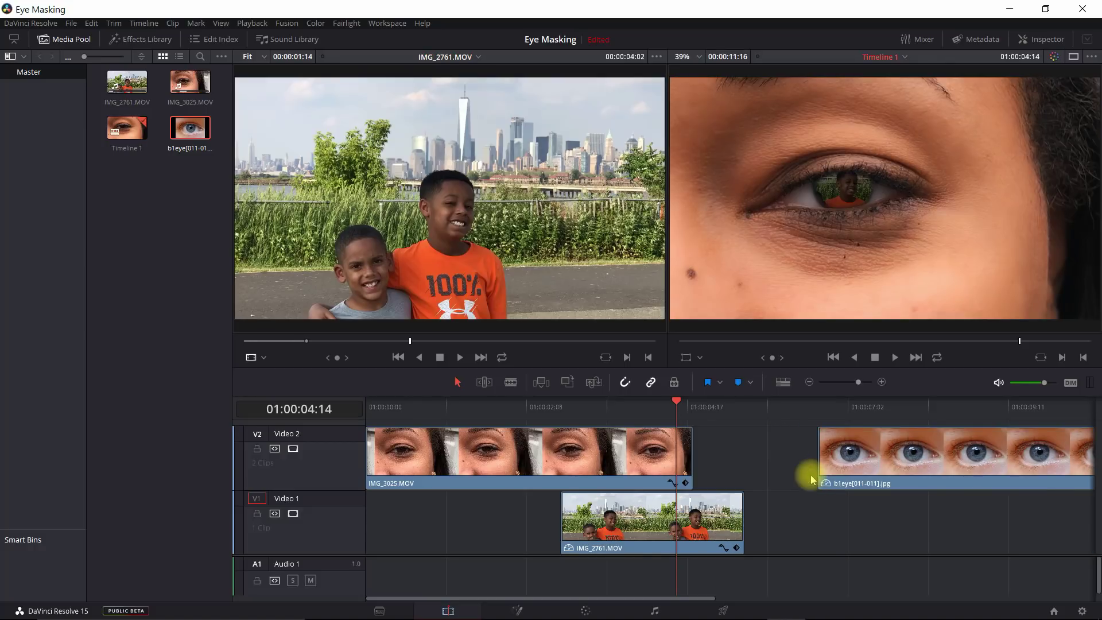
{"action": "left_click", "coordinate": [66, 39]}
{"action": "left_click_drag", "start_coordinate": [706, 458], "coordinate": [654, 457]}
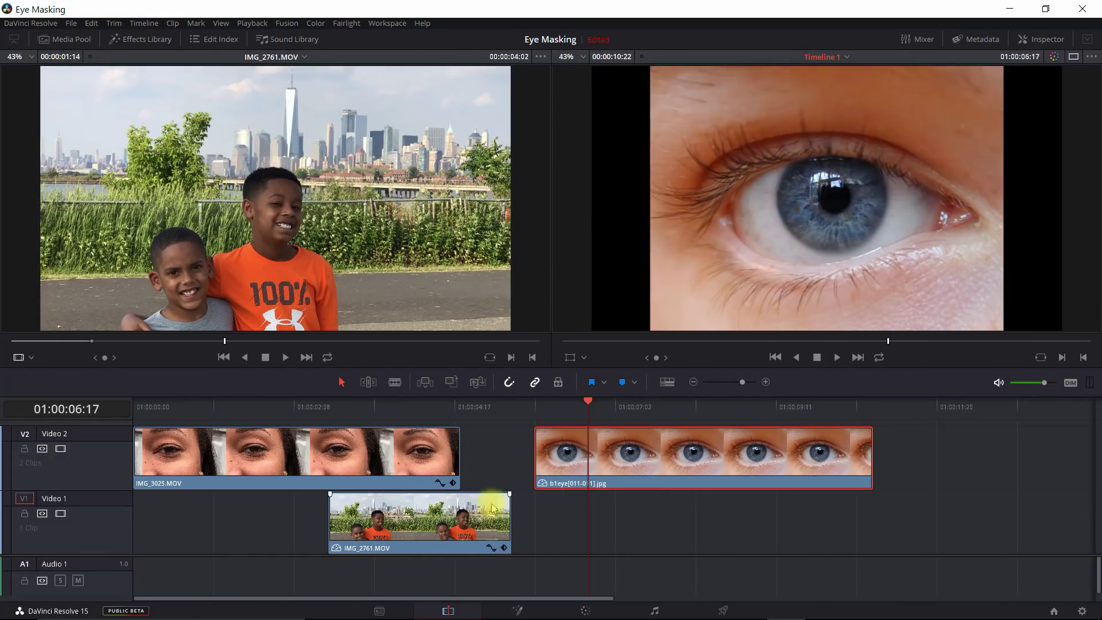
Add a second IMG_2761 clip, video only, to Video 1 from the source viewer
{"action": "left_click", "coordinate": [449, 517]}
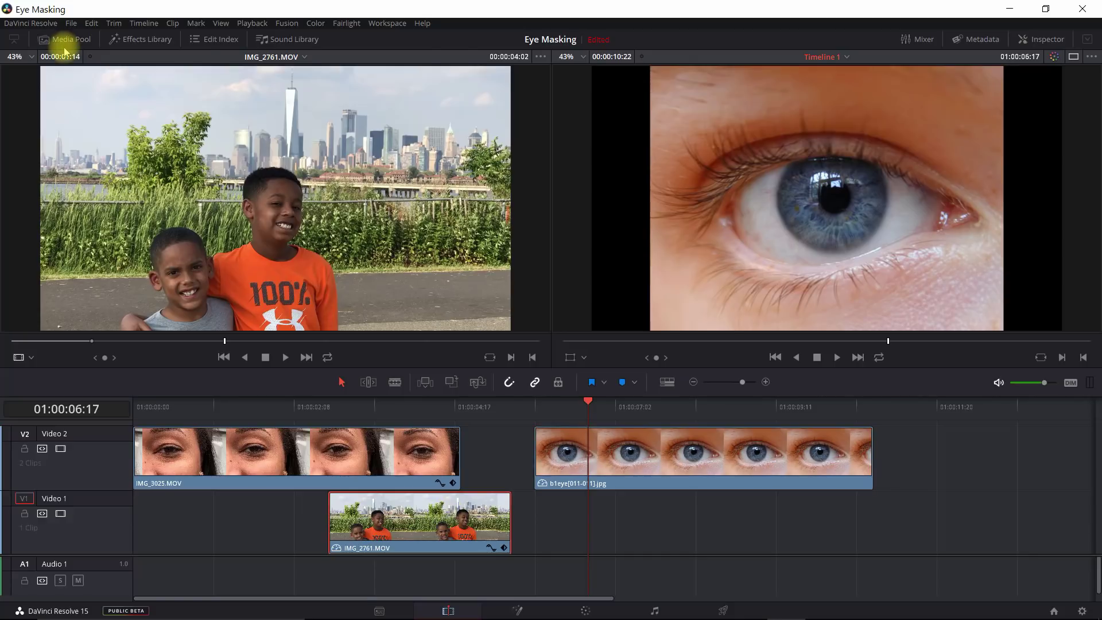
{"action": "left_click", "coordinate": [66, 39]}
{"action": "left_click", "coordinate": [119, 88]}
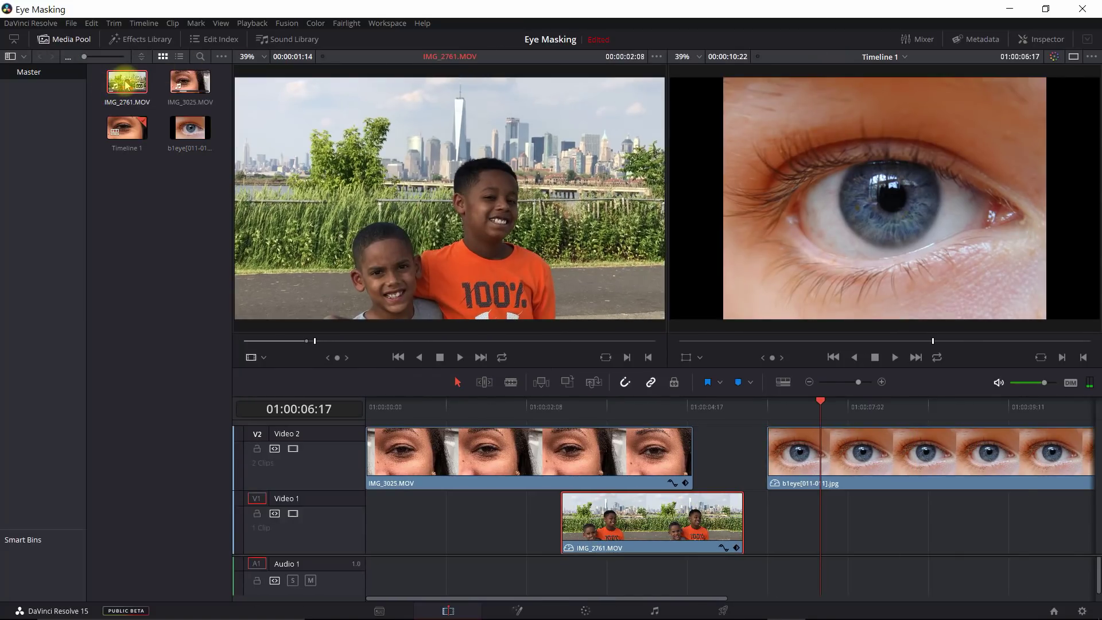
{"action": "mouse_move", "coordinate": [436, 321]}
{"action": "left_click_drag", "start_coordinate": [436, 320], "coordinate": [843, 505]}
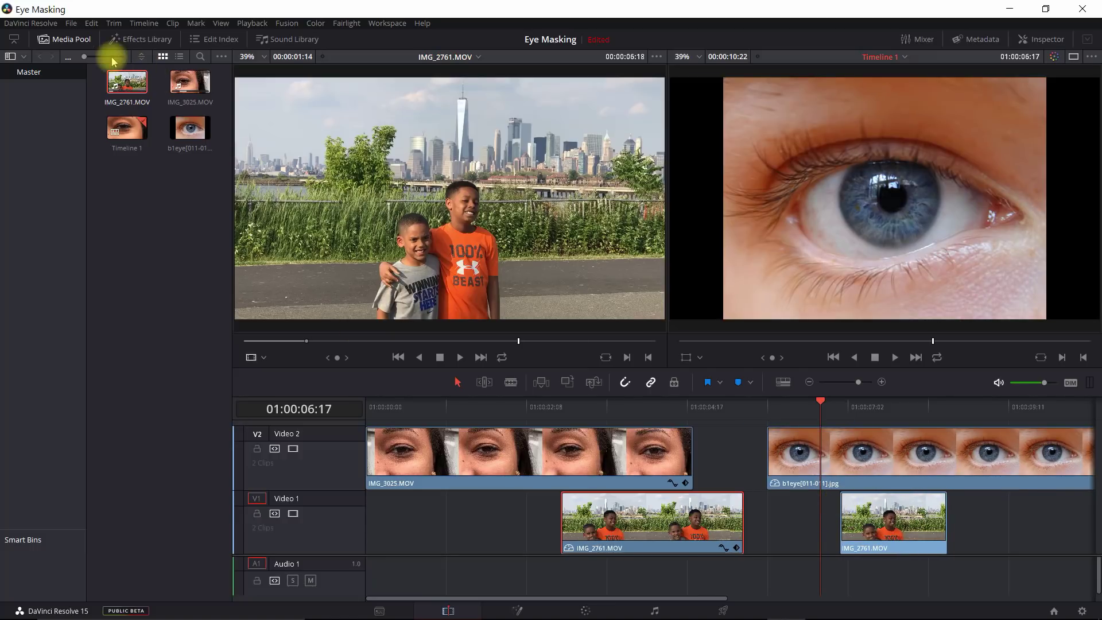
{"action": "left_click", "coordinate": [65, 40]}
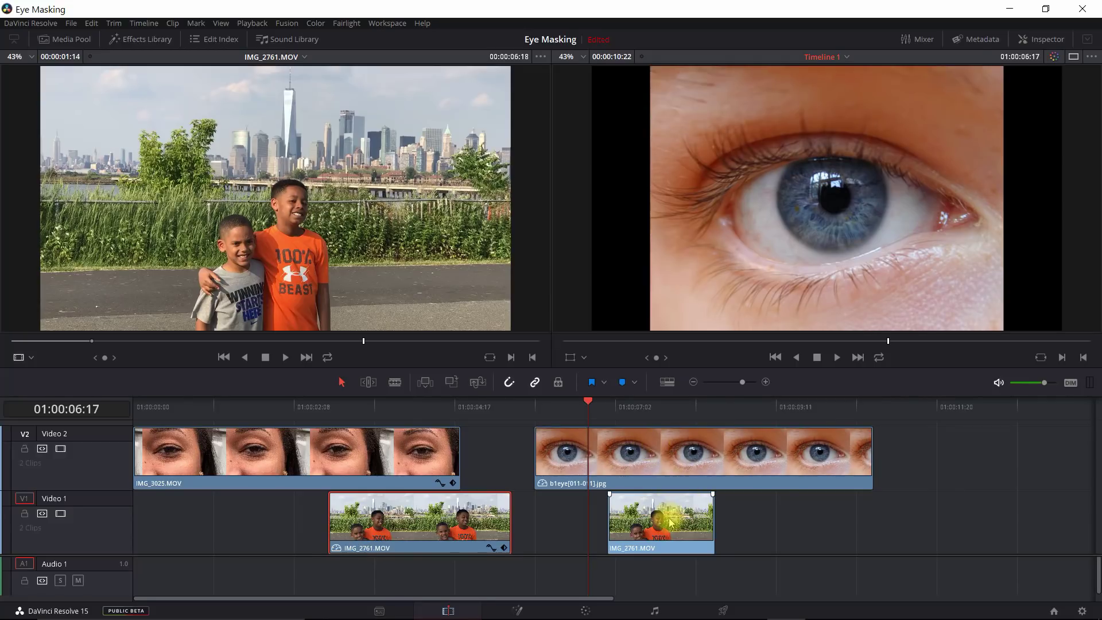
Move the new IMG_2761 clip up to Video 3 and align the eye clip beneath it
{"action": "left_click_drag", "start_coordinate": [670, 523], "coordinate": [669, 413]}
{"action": "left_click_drag", "start_coordinate": [1096, 475], "coordinate": [1095, 428]}
{"action": "left_click_drag", "start_coordinate": [638, 452], "coordinate": [622, 451]}
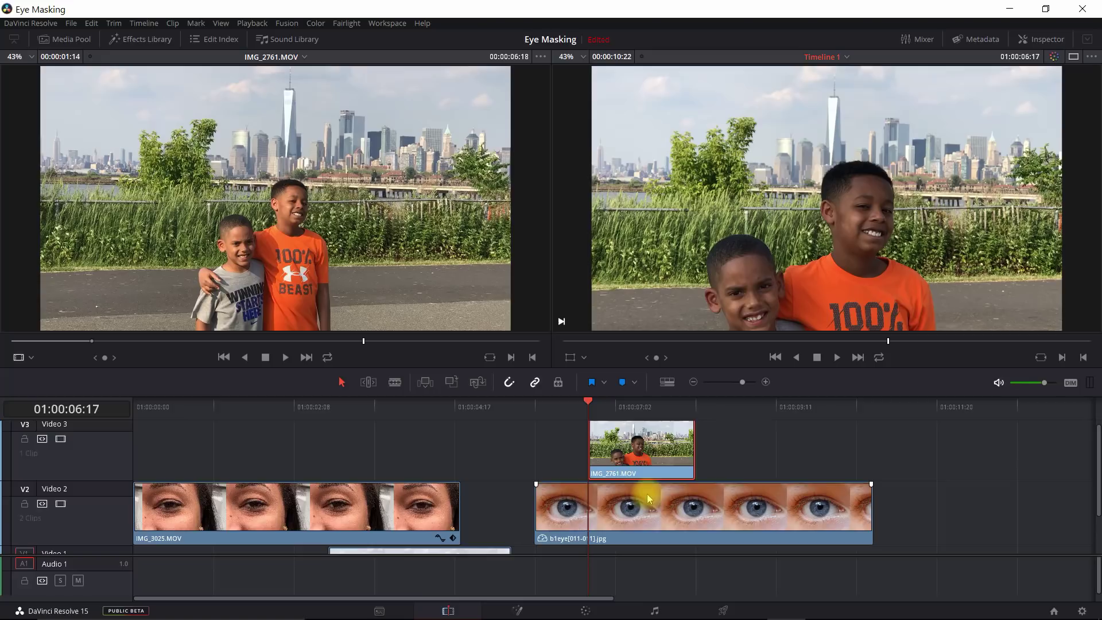
{"action": "left_click_drag", "start_coordinate": [651, 494], "coordinate": [712, 495]}
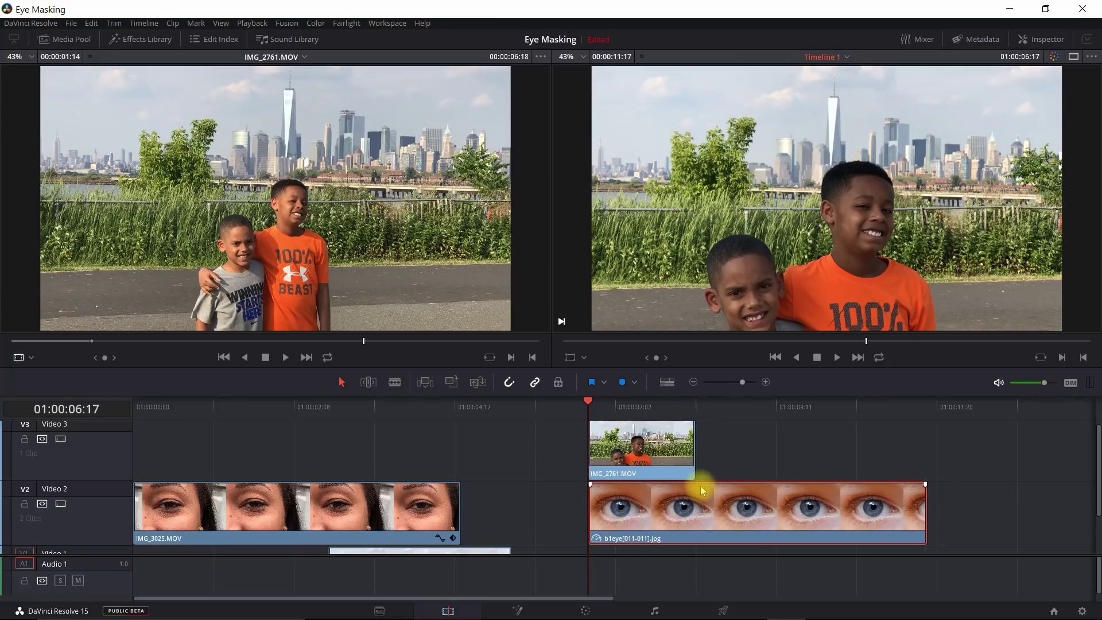
{"action": "left_click", "coordinate": [652, 452]}
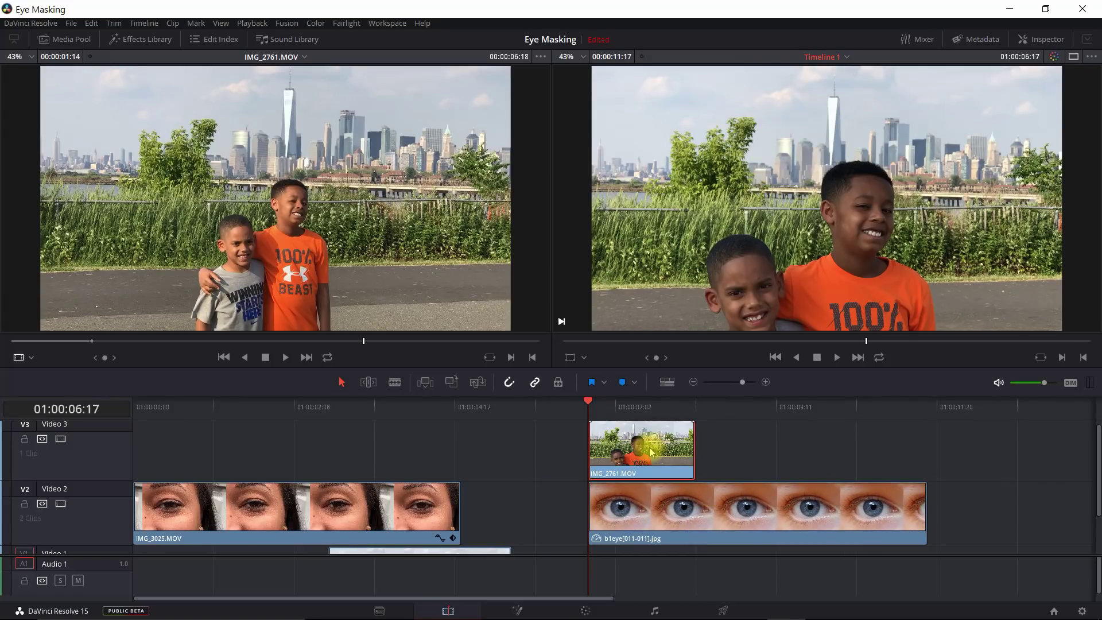
Convert the blue eye clip on Video 2 into Compound Clip 1
{"action": "left_click", "coordinate": [722, 513]}
{"action": "right_click", "coordinate": [722, 513]}
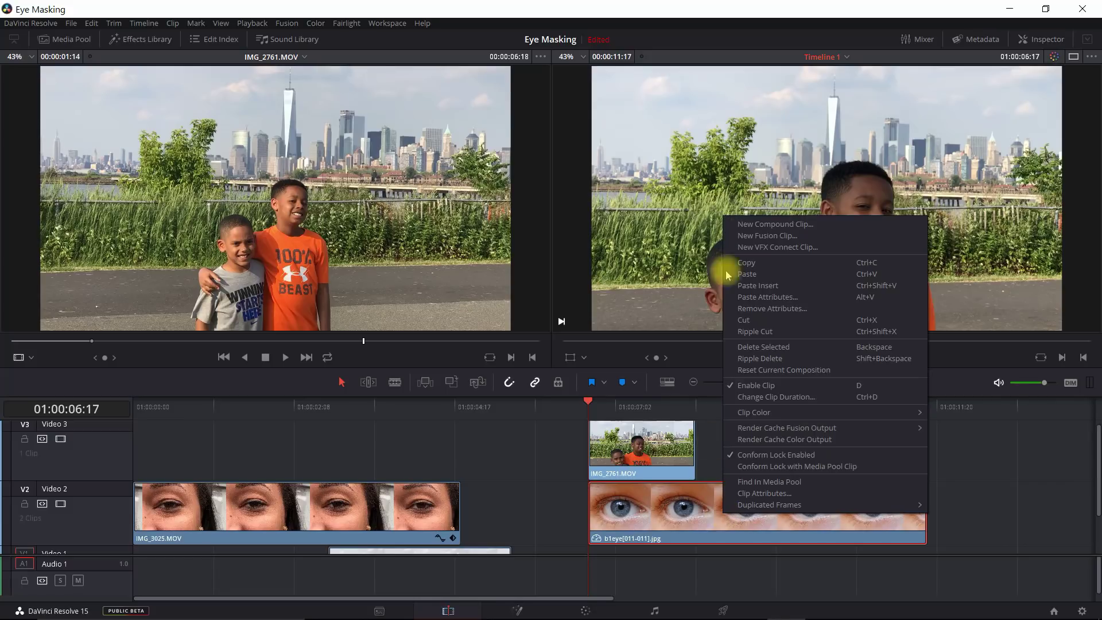
{"action": "left_click", "coordinate": [781, 229]}
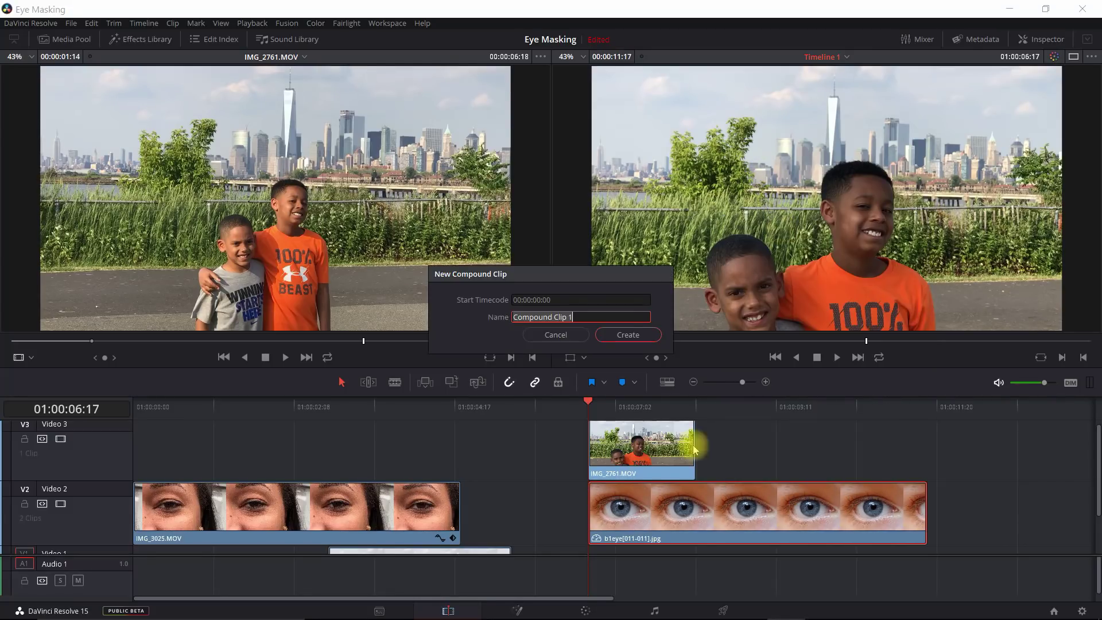
{"action": "left_click", "coordinate": [627, 336]}
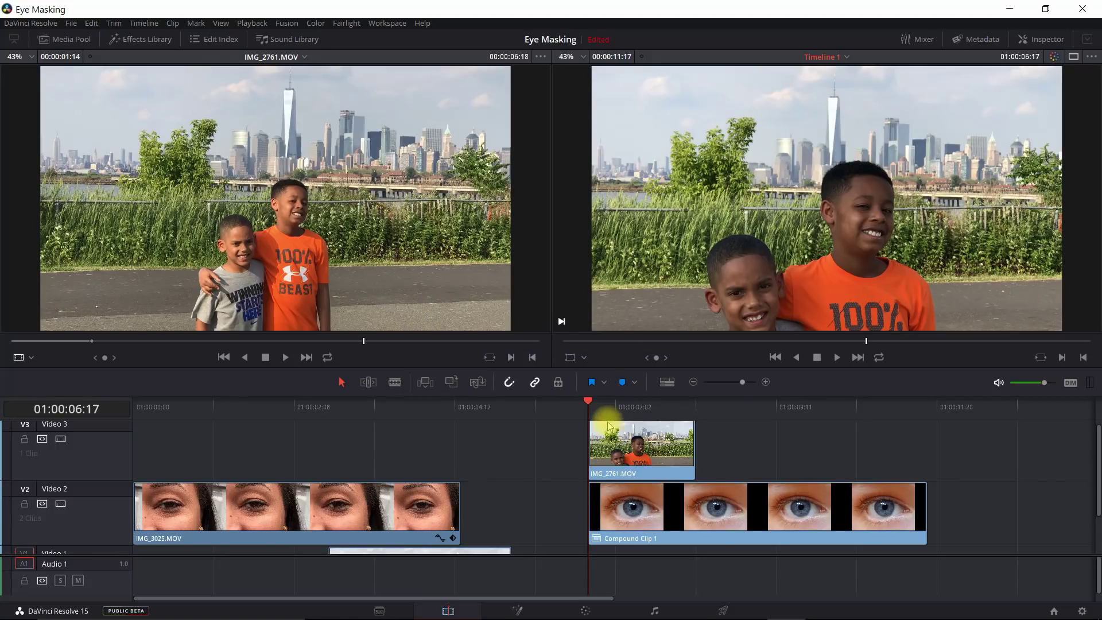
In the Inspector, change the Video 3 IMG_2761 clip's Composite Mode from Normal to Overlay
{"action": "left_click", "coordinate": [623, 433]}
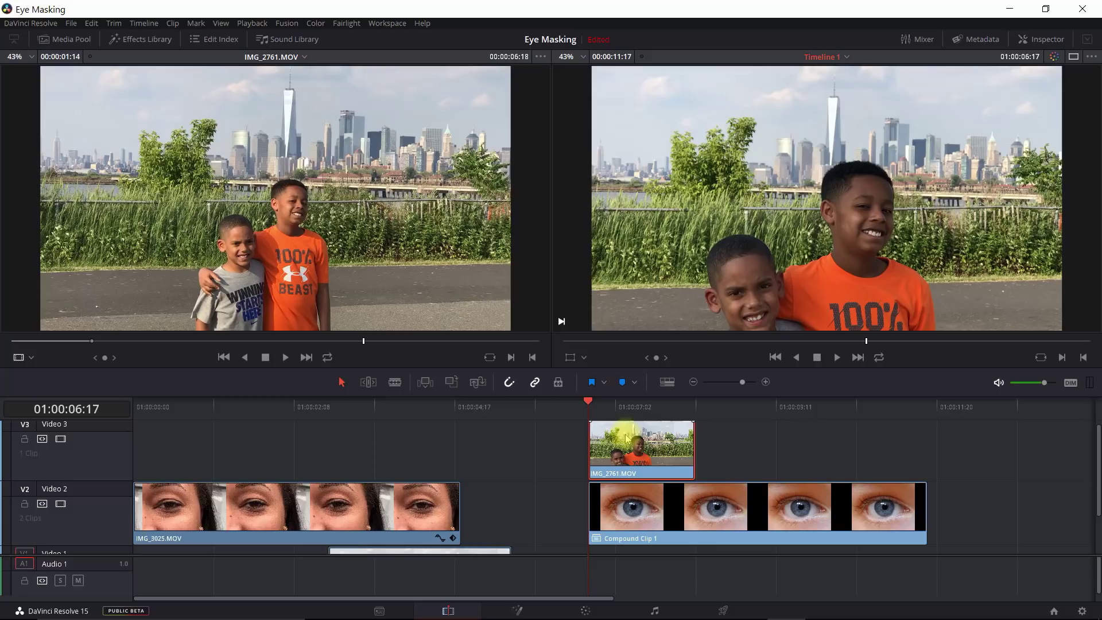
{"action": "left_click", "coordinate": [1044, 41]}
{"action": "left_click", "coordinate": [990, 100]}
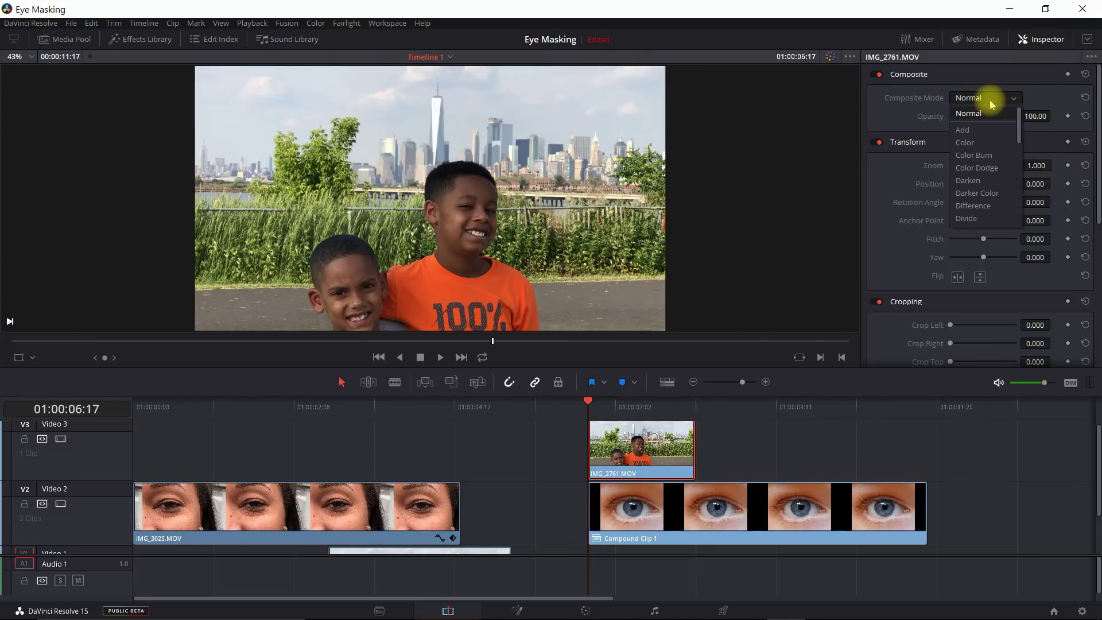
{"action": "left_click", "coordinate": [1021, 131]}
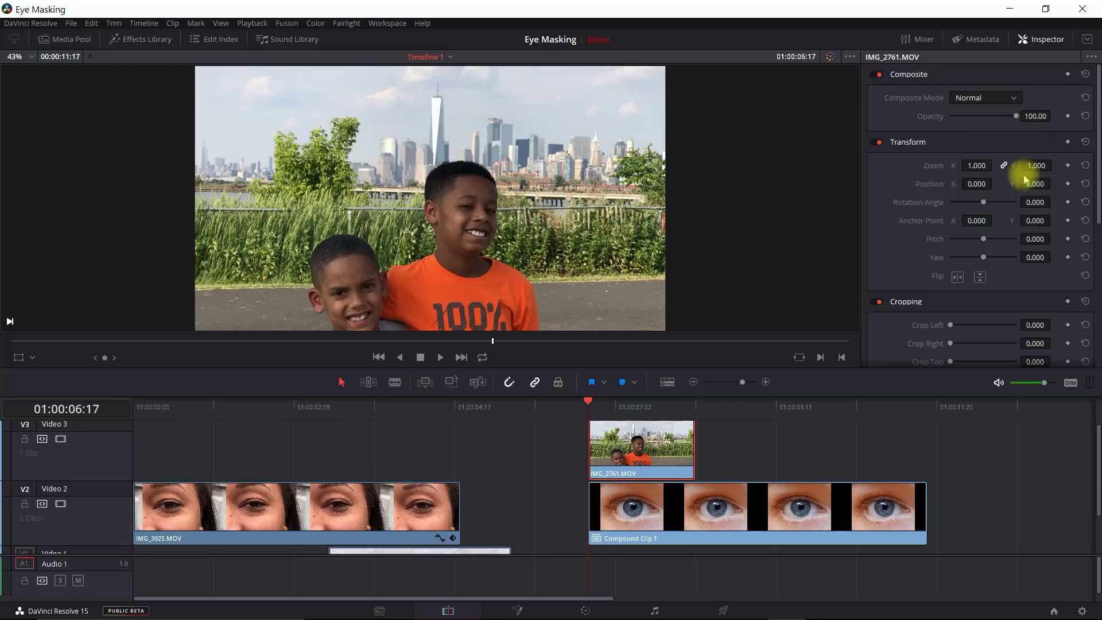
{"action": "left_click", "coordinate": [1010, 97]}
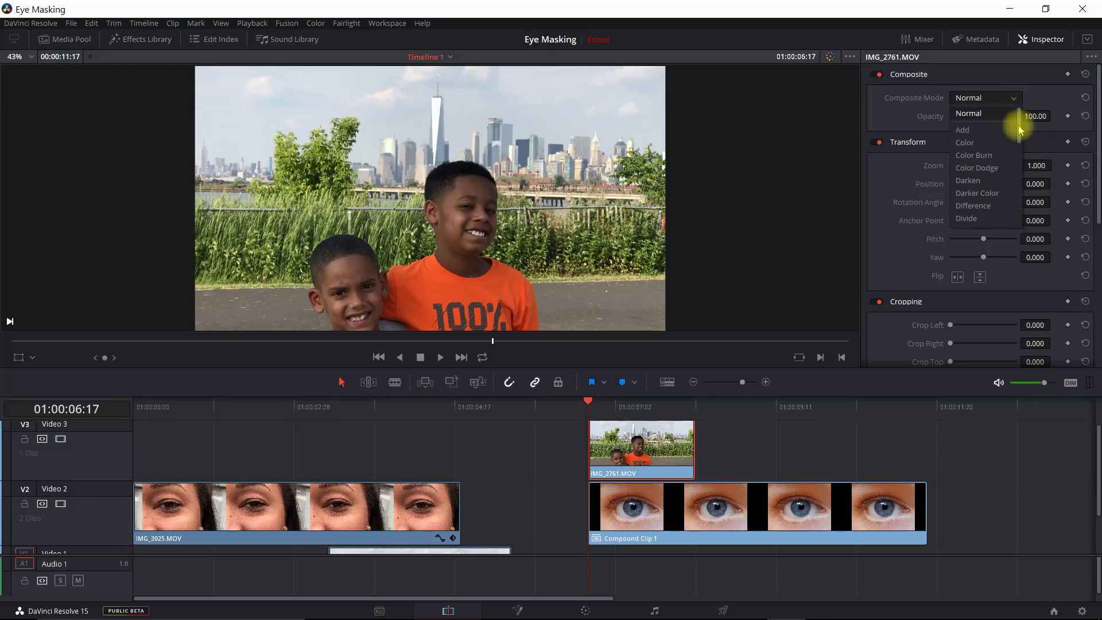
{"action": "left_click_drag", "start_coordinate": [1020, 129], "coordinate": [1019, 188]}
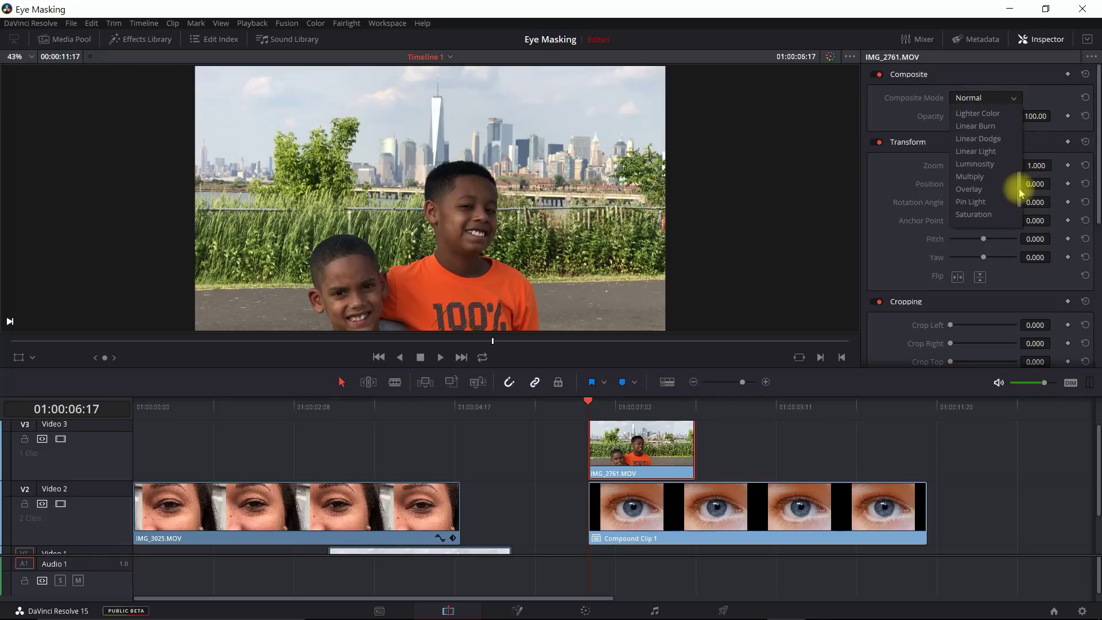
{"action": "left_click", "coordinate": [977, 191]}
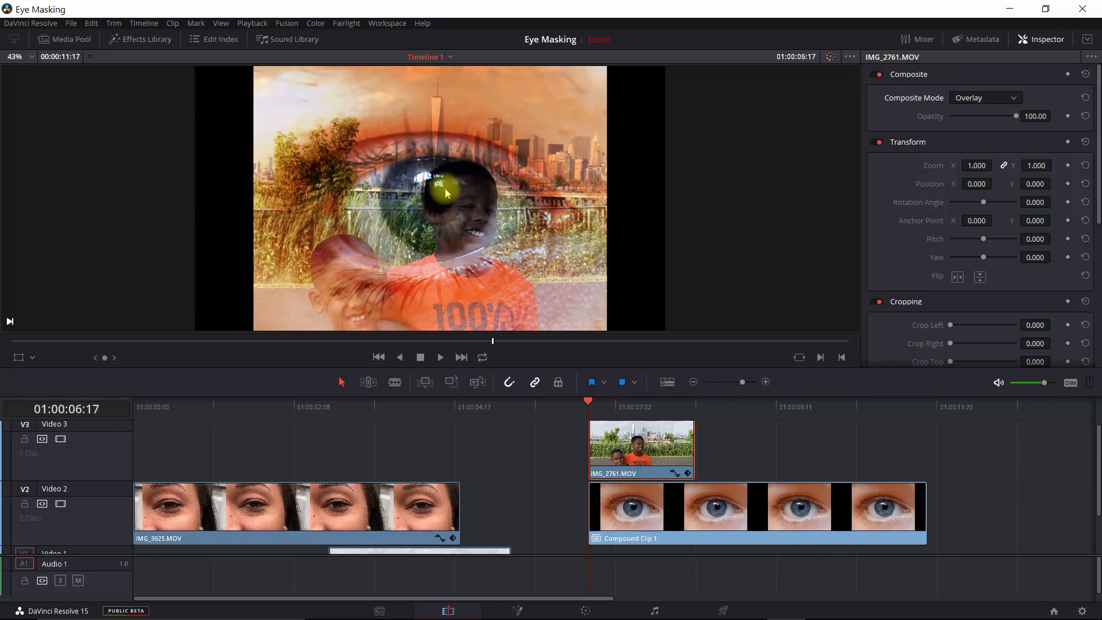
On the Color page, pick the curve power window tool
{"action": "left_click", "coordinate": [586, 611]}
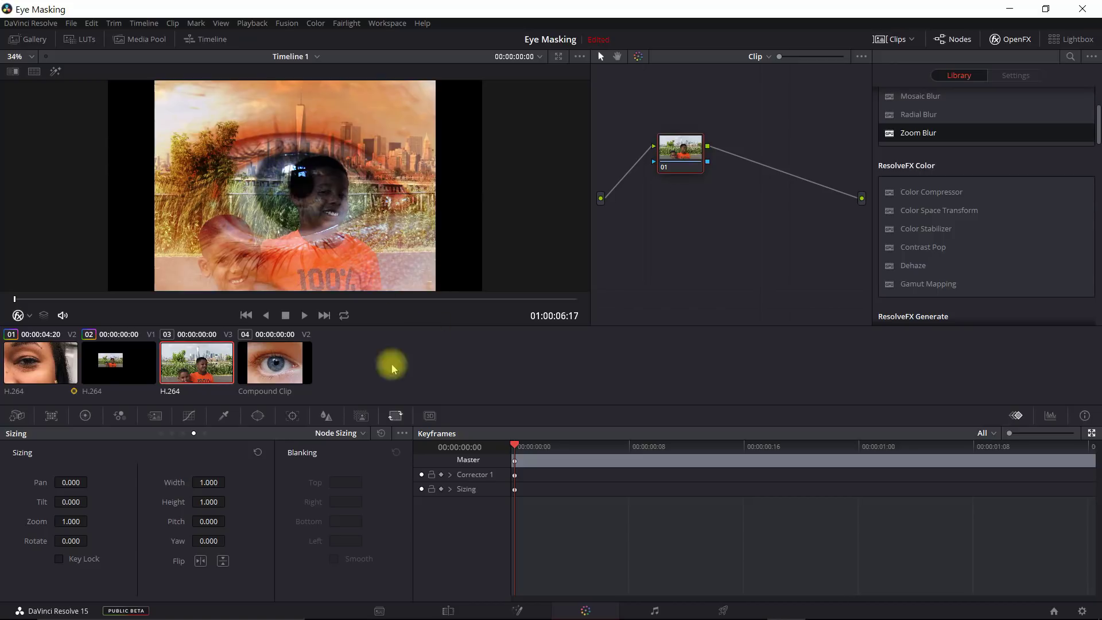
{"action": "left_click", "coordinate": [256, 418]}
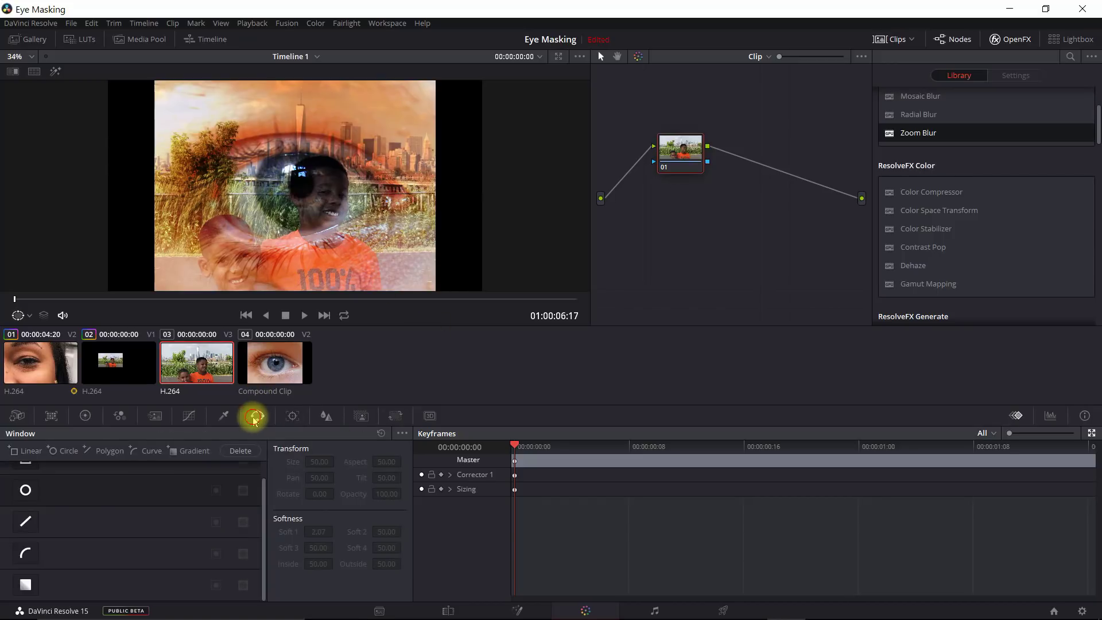
{"action": "left_click", "coordinate": [25, 556]}
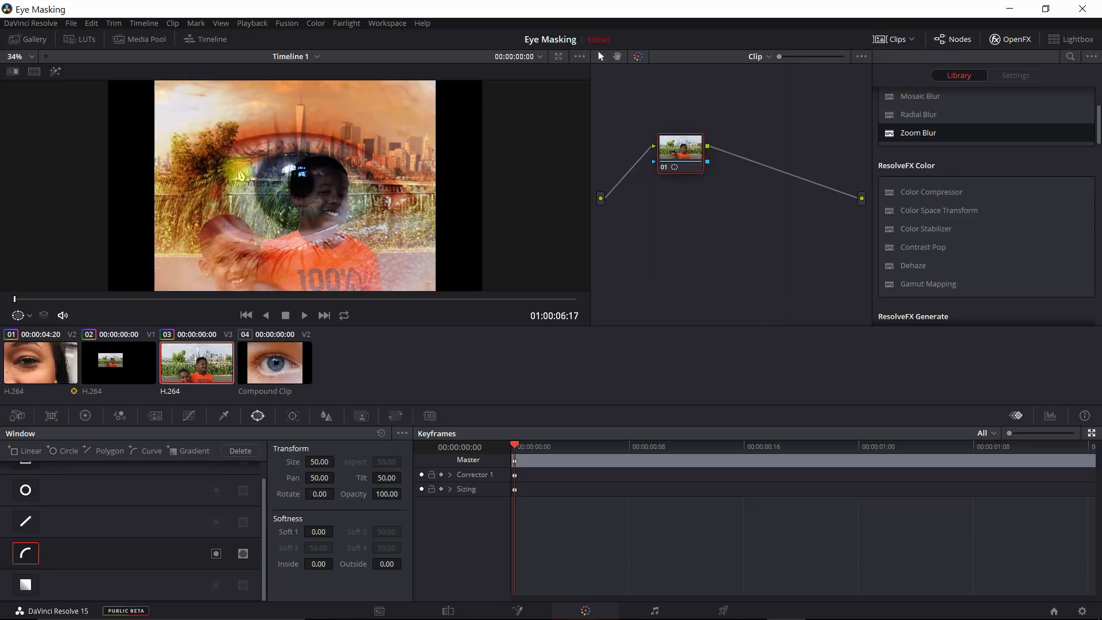
Trace a closed curve window around the iris and feather it to Soft 1 1.04
{"action": "left_click", "coordinate": [264, 158]}
{"action": "left_click", "coordinate": [255, 184]}
{"action": "left_click", "coordinate": [268, 217]}
{"action": "left_click", "coordinate": [295, 229]}
{"action": "left_click", "coordinate": [322, 224]}
{"action": "left_click", "coordinate": [341, 203]}
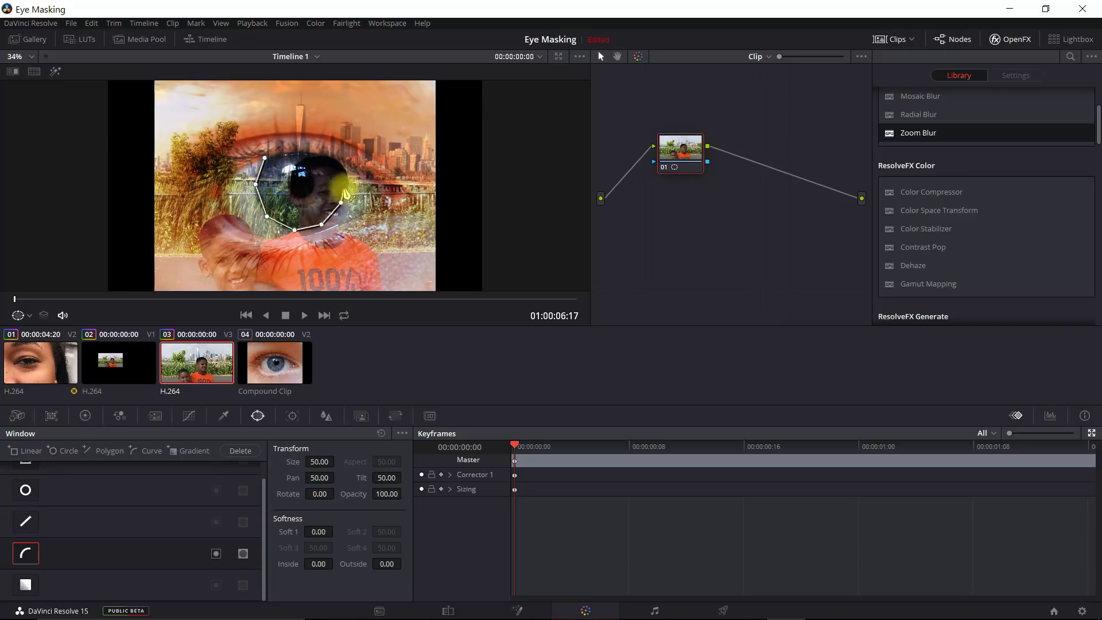
{"action": "left_click", "coordinate": [339, 166]}
{"action": "left_click", "coordinate": [313, 154]}
{"action": "left_click", "coordinate": [265, 157]}
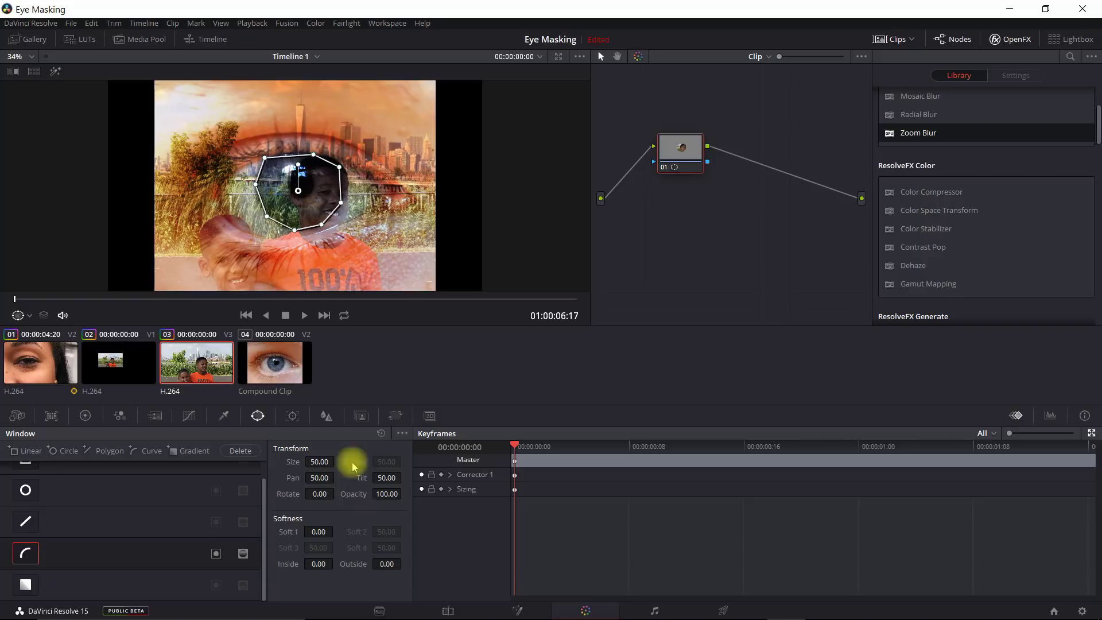
{"action": "left_click_drag", "start_coordinate": [315, 531], "coordinate": [314, 564]}
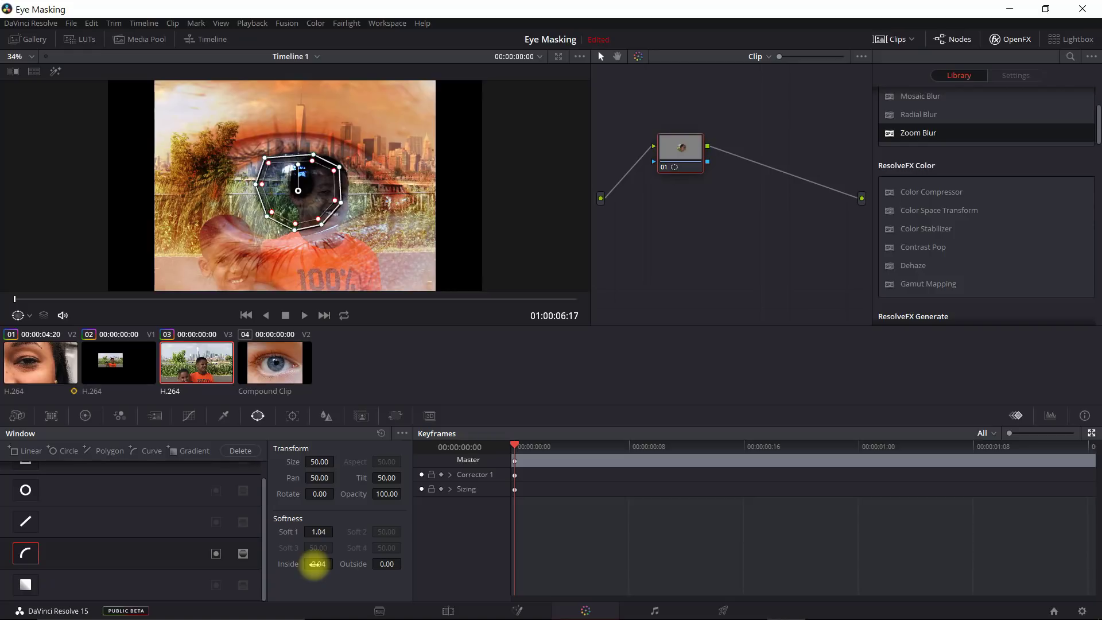
Add an Alpha Output and route IMG_2761 node's key into it so the skyline shows only in the iris
{"action": "right_click", "coordinate": [758, 246]}
{"action": "left_click", "coordinate": [808, 281]}
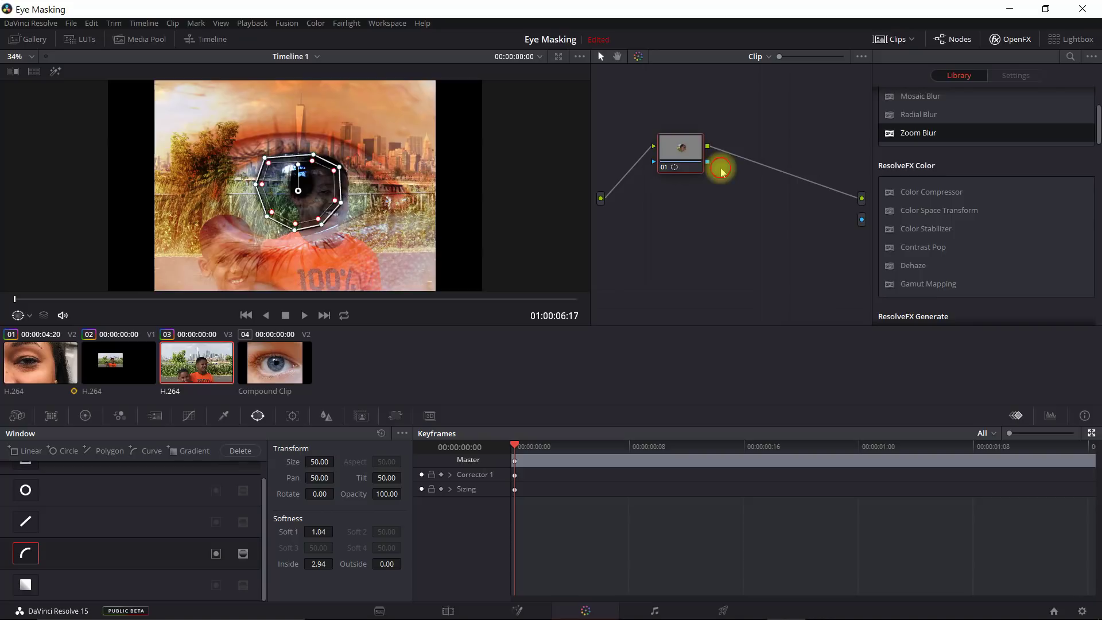
{"action": "left_click_drag", "start_coordinate": [709, 165], "coordinate": [861, 222]}
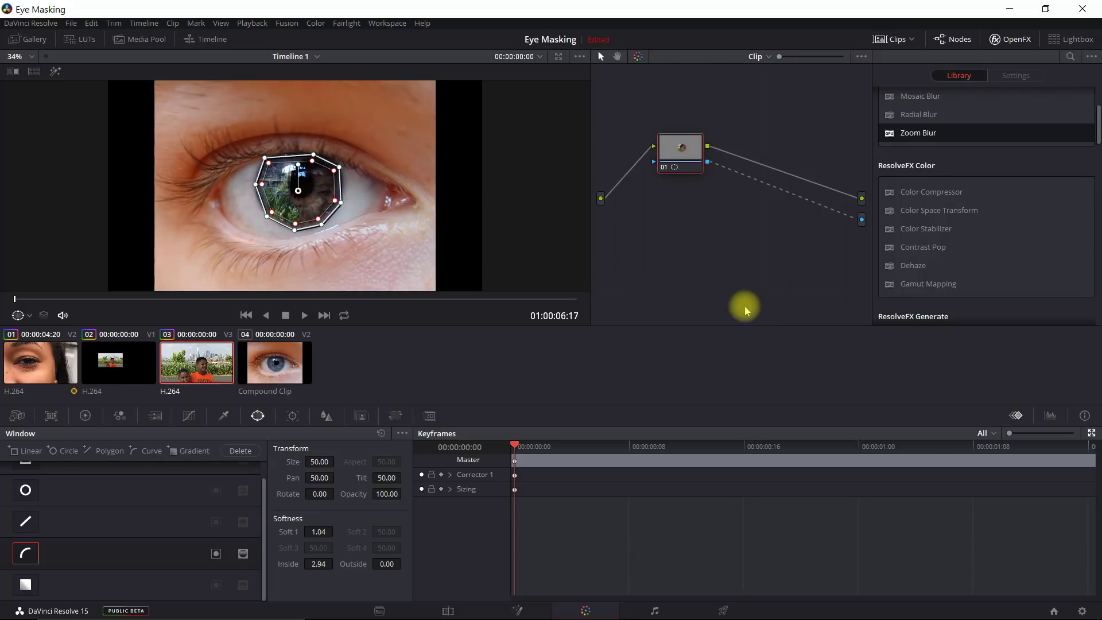
With Key Lock on, set the kids image's node sizing to Zoom 0.518 and Pan 75.000
{"action": "left_click", "coordinate": [395, 417]}
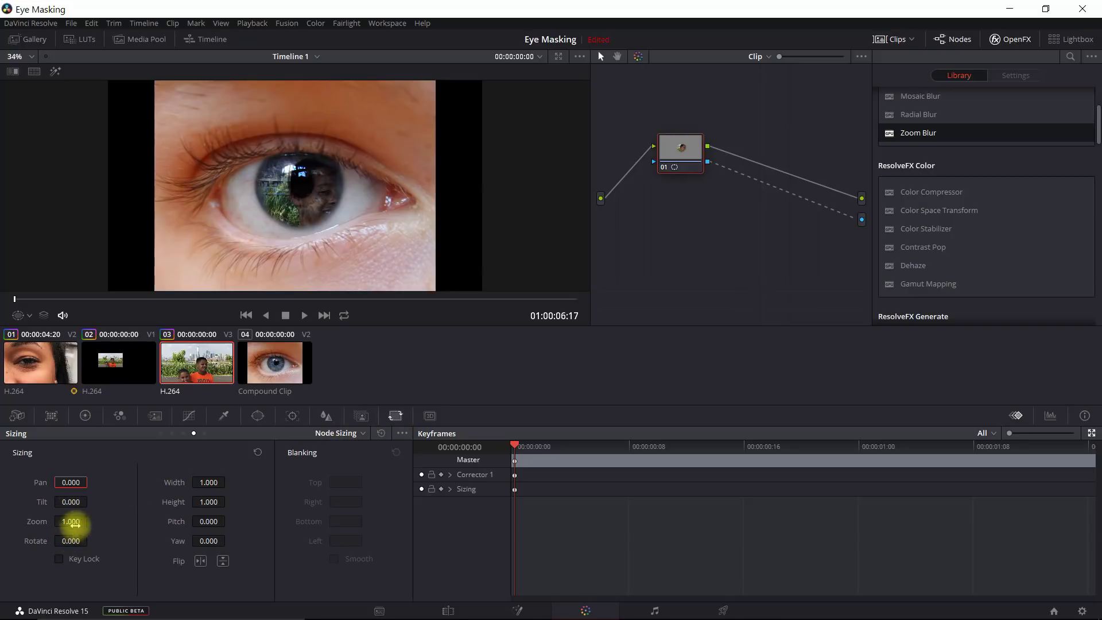
{"action": "left_click_drag", "start_coordinate": [47, 517], "coordinate": [24, 518]}
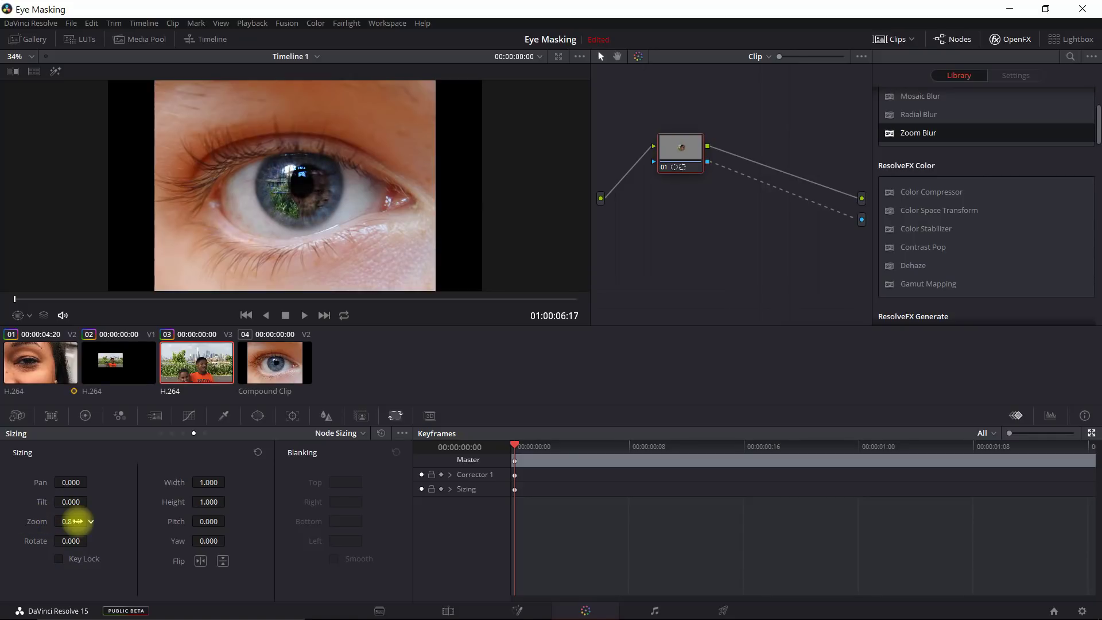
{"action": "double_click", "coordinate": [73, 521]}
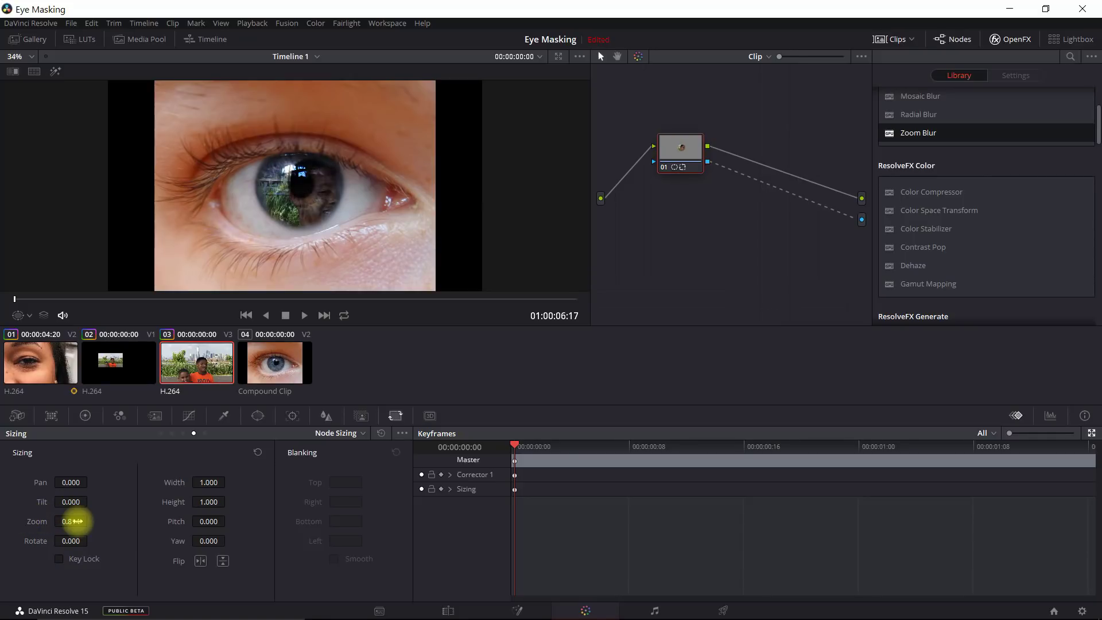
{"action": "key", "text": "ctrl+z"}
{"action": "left_click", "coordinate": [59, 559]}
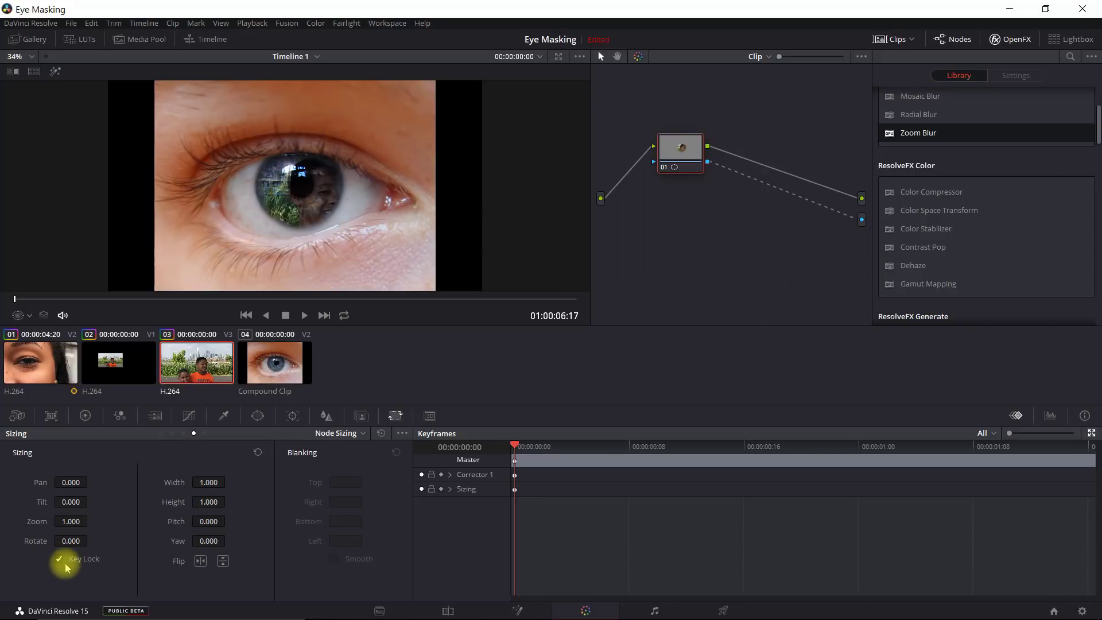
{"action": "key", "text": "ctrl+z"}
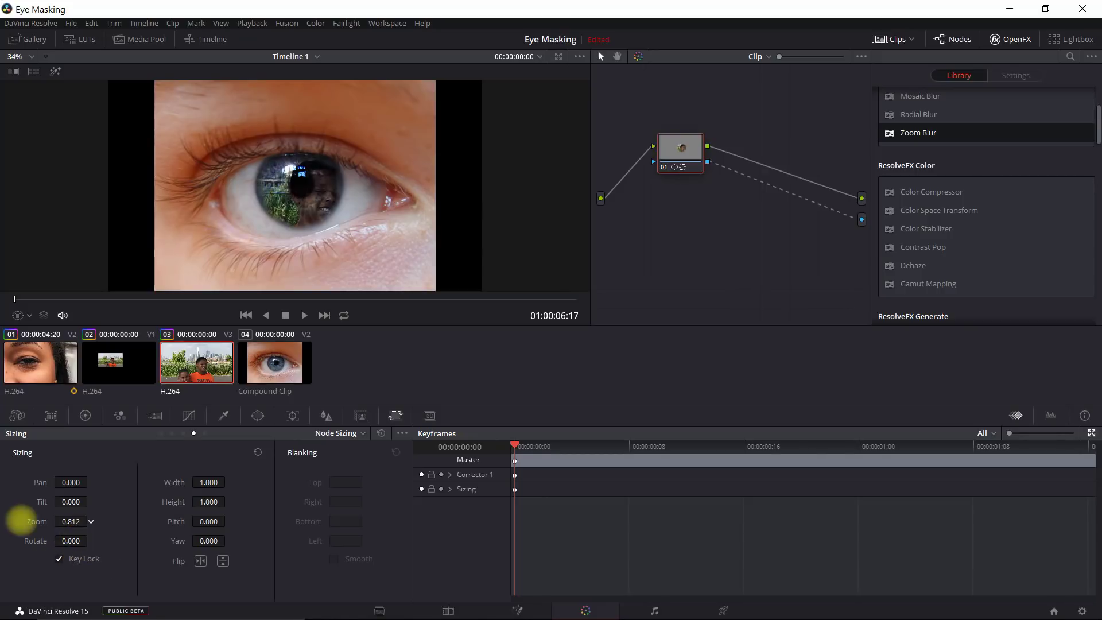
{"action": "key", "text": "ctrl+z"}
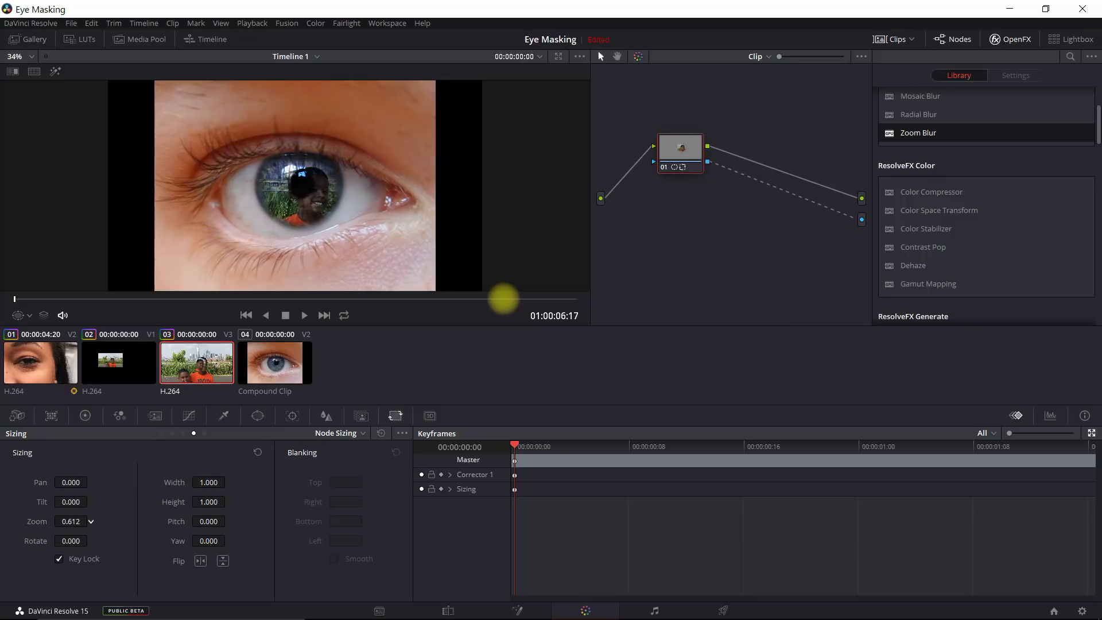
{"action": "key", "text": "ctrl+z"}
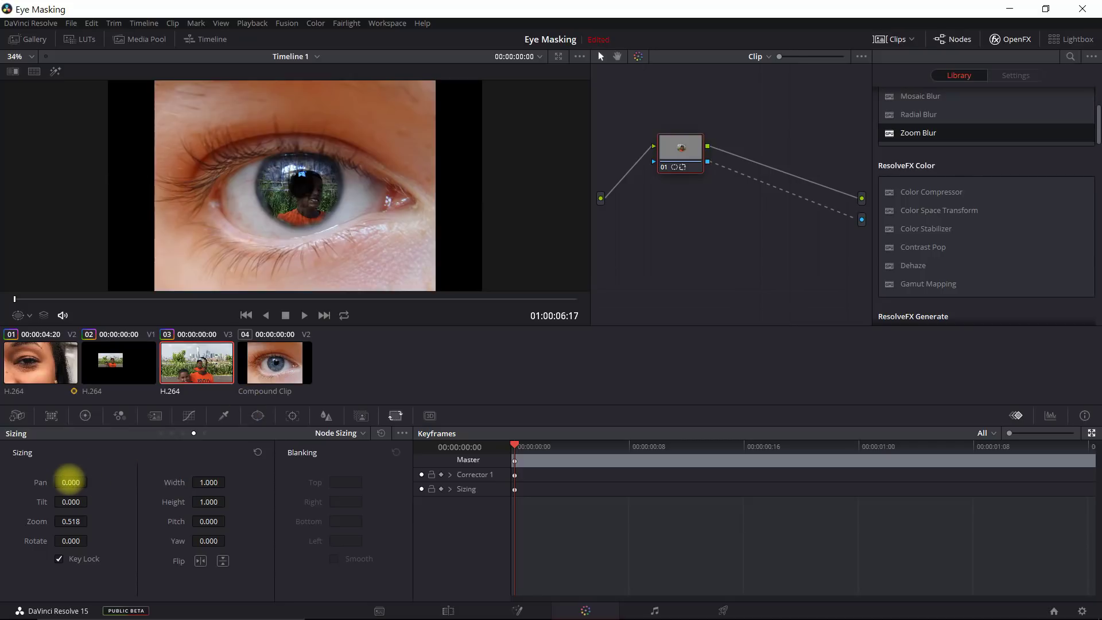
{"action": "left_click_drag", "start_coordinate": [70, 482], "coordinate": [154, 472]}
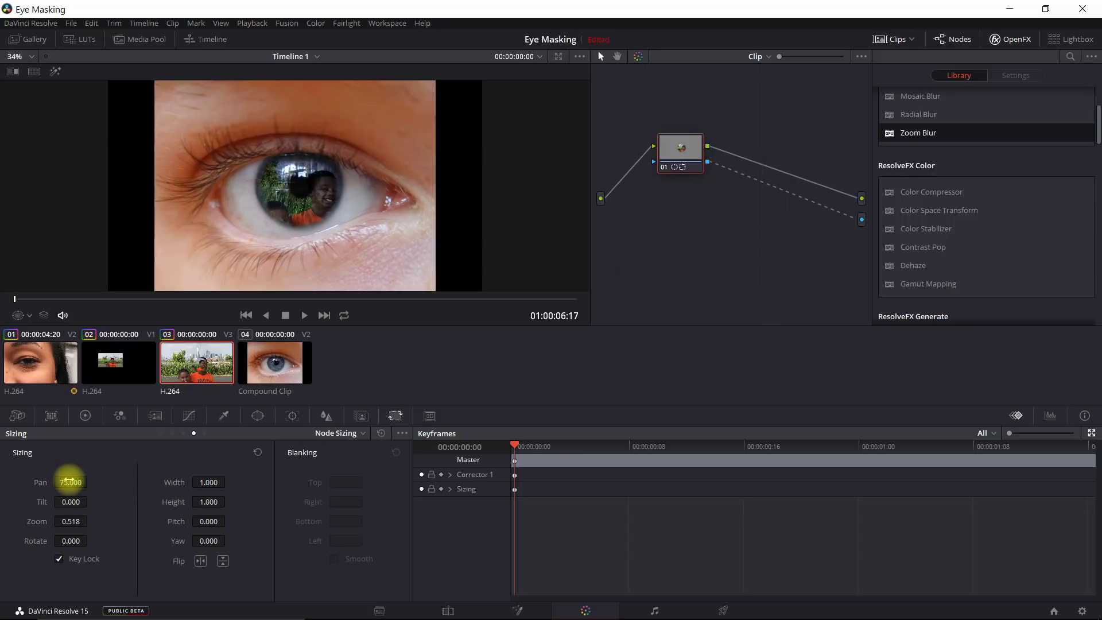
On the Edit page, try a lower opacity and Multiply blending on the kids clip
{"action": "left_click", "coordinate": [448, 612]}
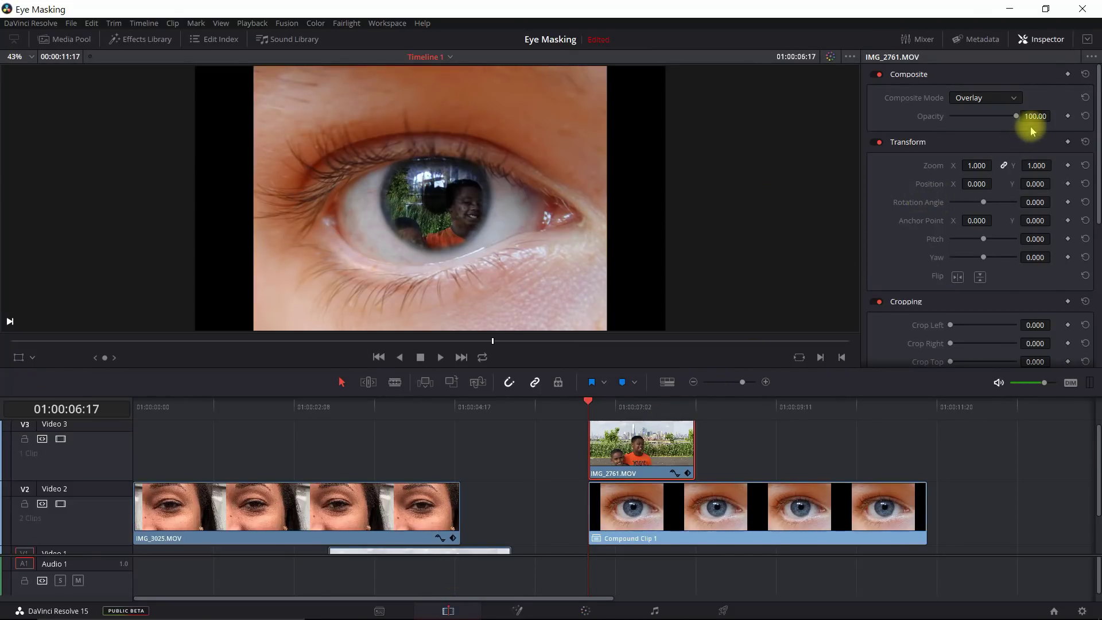
{"action": "left_click_drag", "start_coordinate": [1038, 114], "coordinate": [1018, 102]}
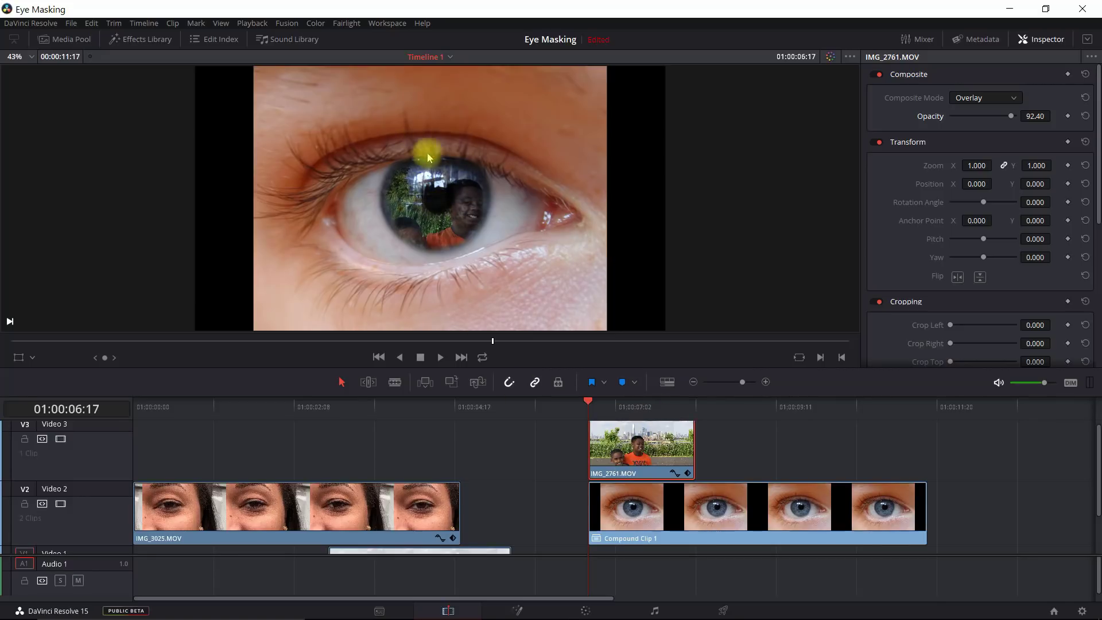
{"action": "left_click", "coordinate": [976, 98]}
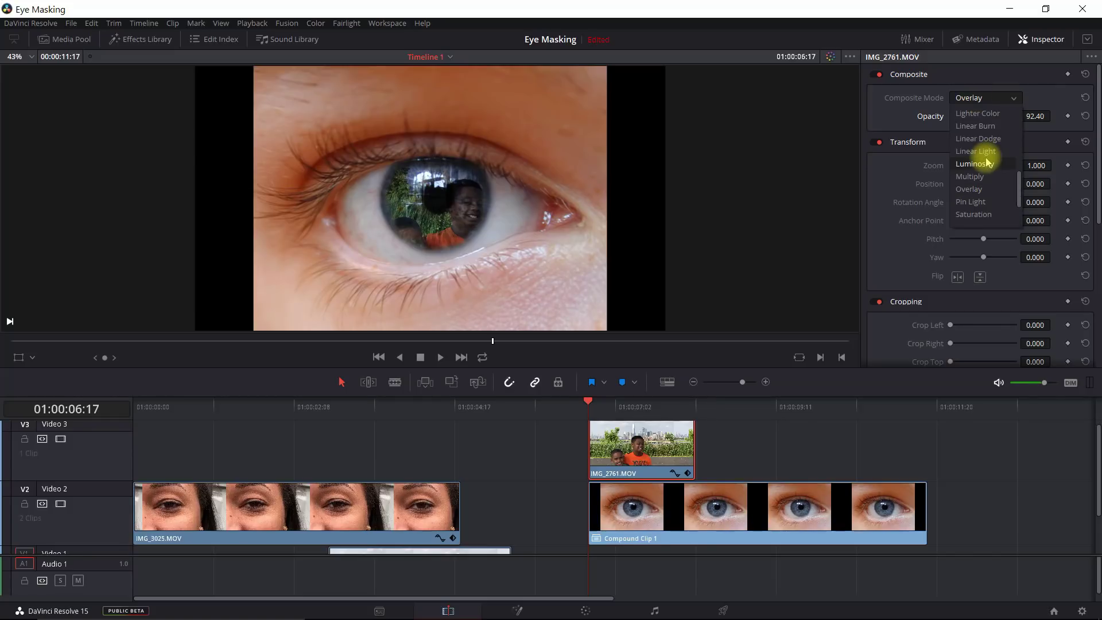
{"action": "left_click", "coordinate": [976, 176]}
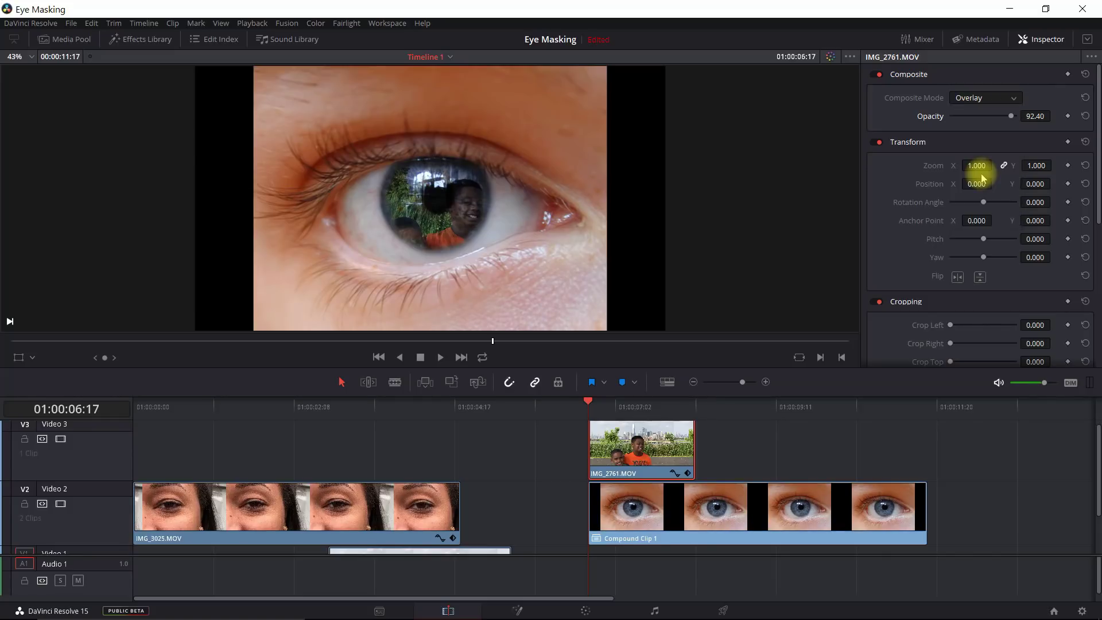
{"action": "left_click_drag", "start_coordinate": [1011, 116], "coordinate": [1066, 114]}
Set the kids clip's Composite Mode to Normal with Opacity back at 100
{"action": "left_click", "coordinate": [1009, 102]}
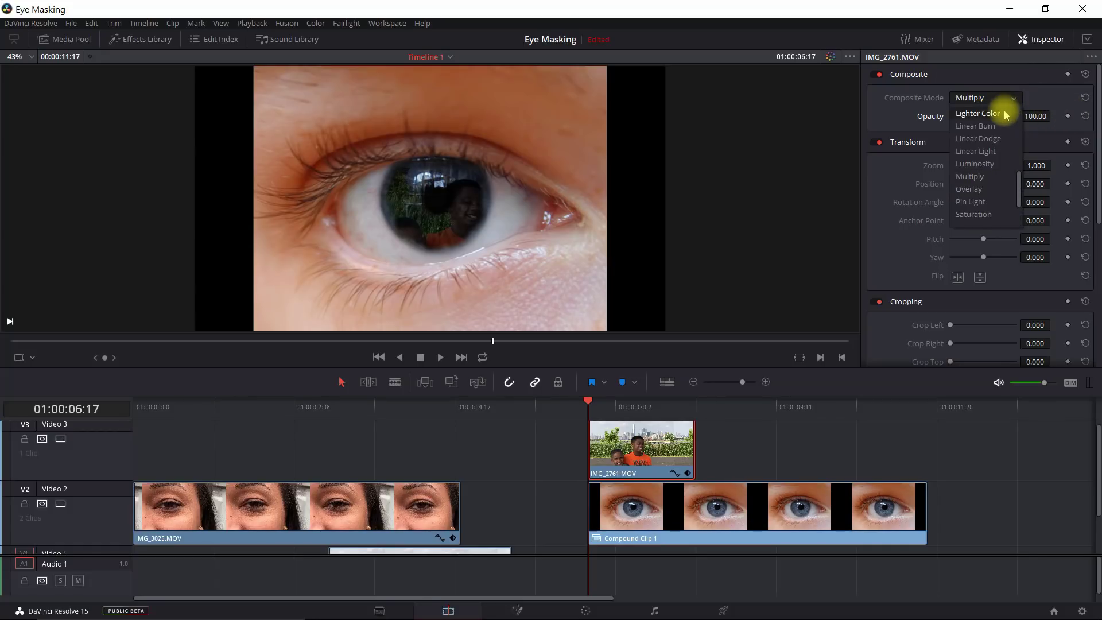
{"action": "left_click", "coordinate": [964, 109]}
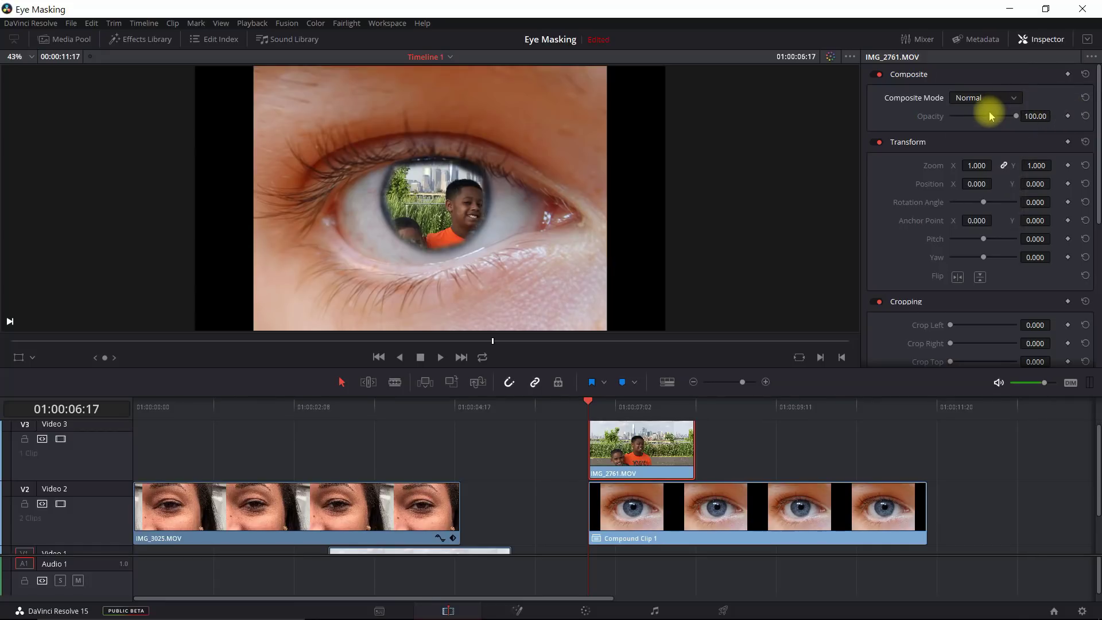
{"action": "mouse_move", "coordinate": [1016, 115]}
{"action": "left_mouse_down"}
{"action": "mouse_move", "coordinate": [969, 119]}
{"action": "mouse_move", "coordinate": [1016, 116]}
{"action": "left_mouse_up"}
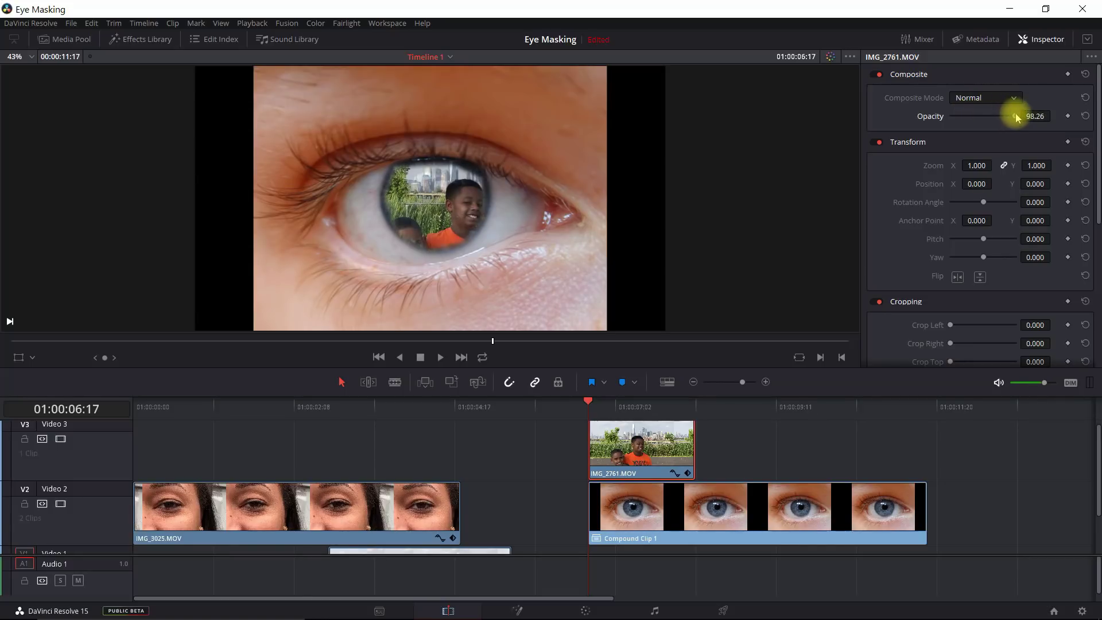
{"action": "left_click", "coordinate": [1005, 98]}
{"action": "scroll", "coordinate": [984, 172], "scroll_direction": "down", "scroll_amount": 2}
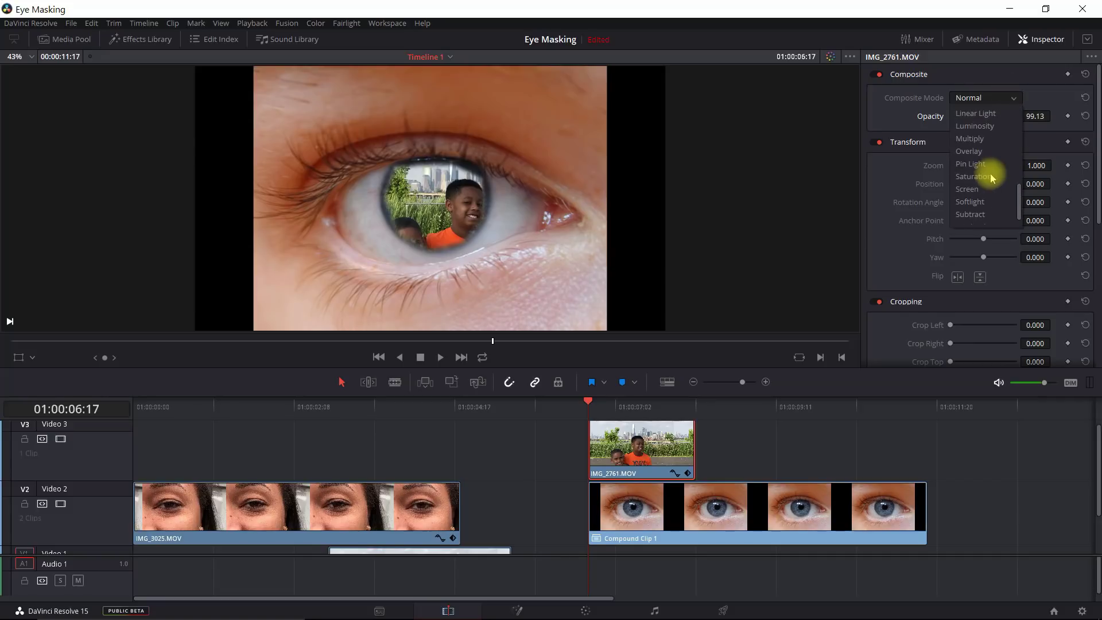
{"action": "key", "text": "Escape"}
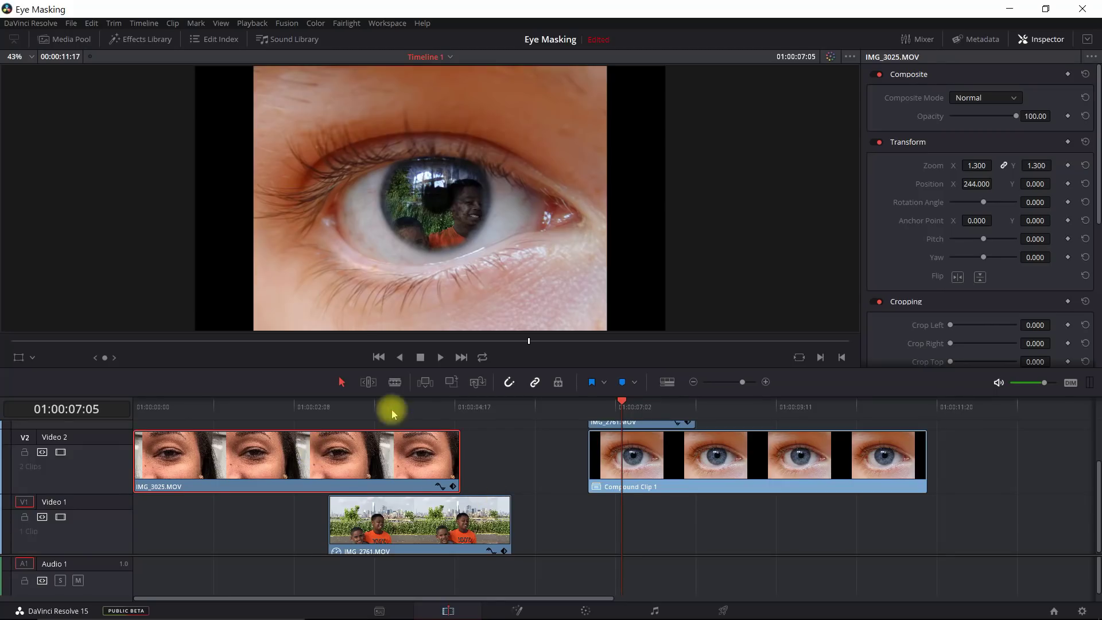
Blade-split IMG_2761 on Video 1 and combine its first piece with IMG_3025 into Compound Clip 2
{"action": "left_click", "coordinate": [394, 383]}
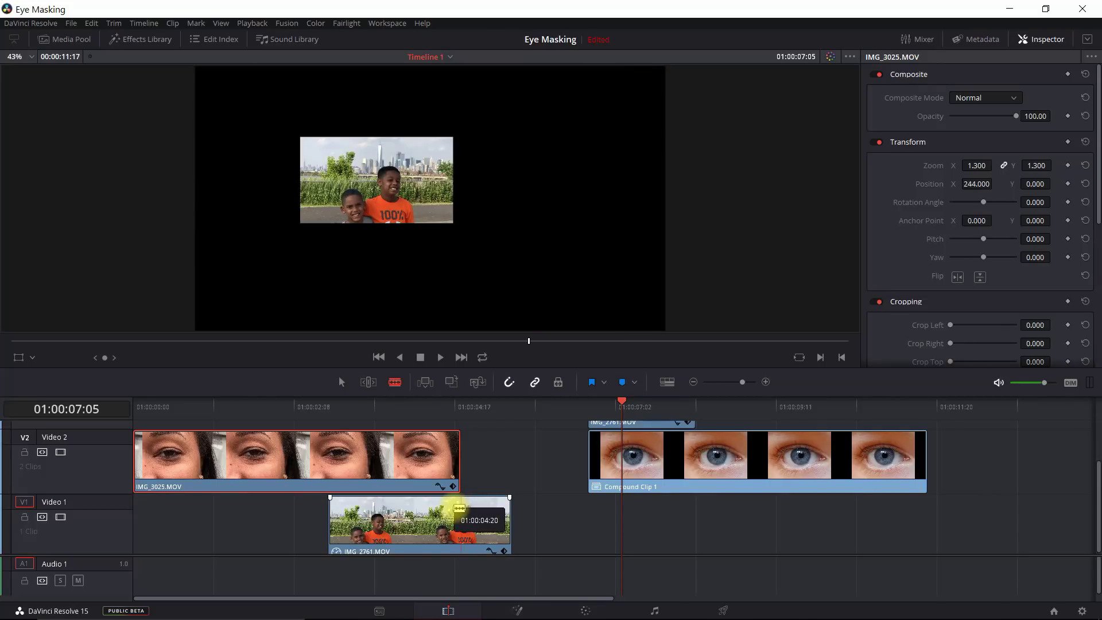
{"action": "left_click", "coordinate": [459, 508]}
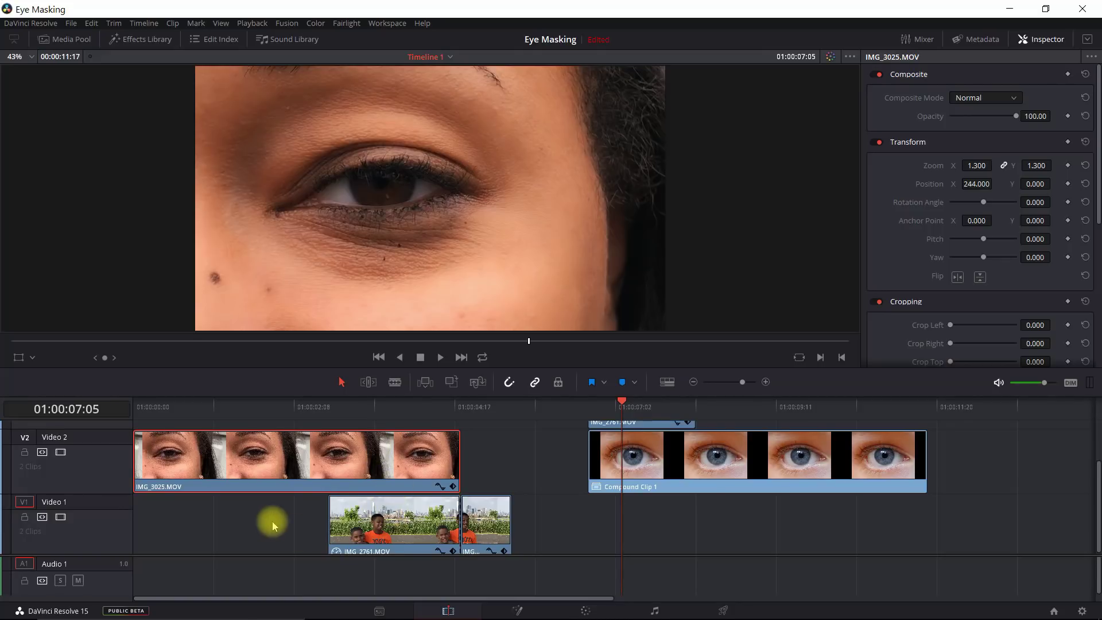
{"action": "left_click_drag", "start_coordinate": [276, 519], "coordinate": [354, 476]}
{"action": "right_click", "coordinate": [354, 479]}
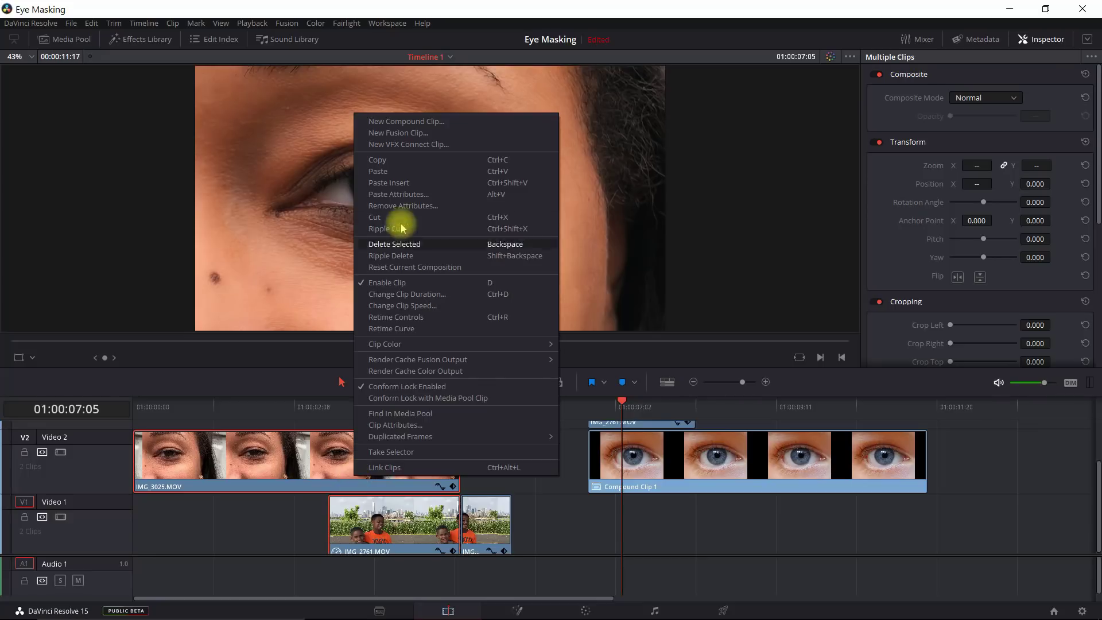
{"action": "left_click", "coordinate": [444, 117]}
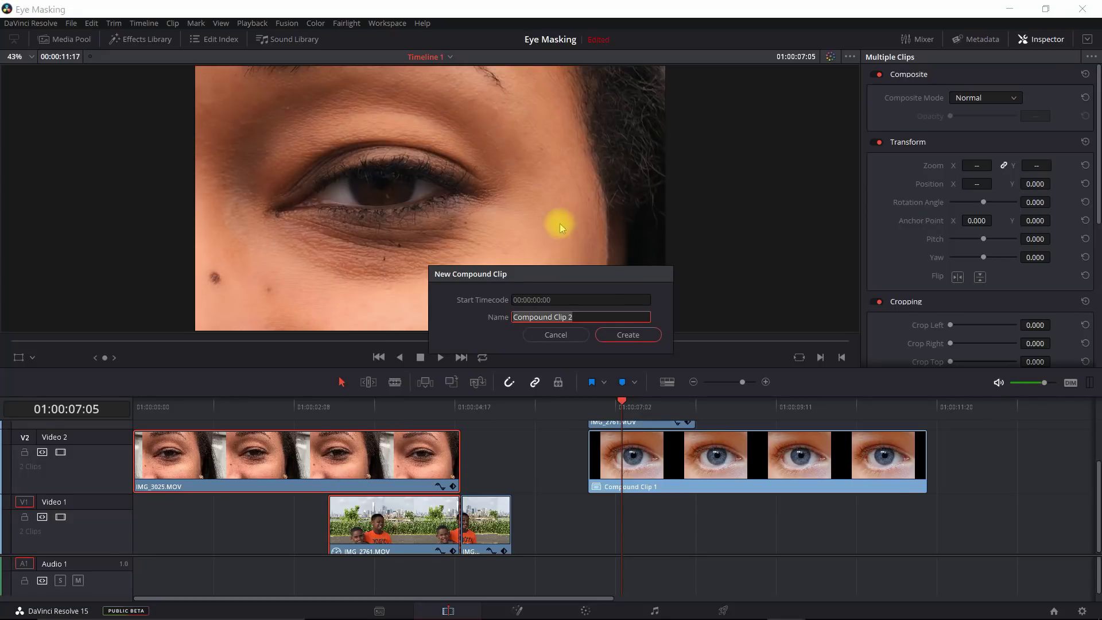
{"action": "left_click", "coordinate": [621, 338]}
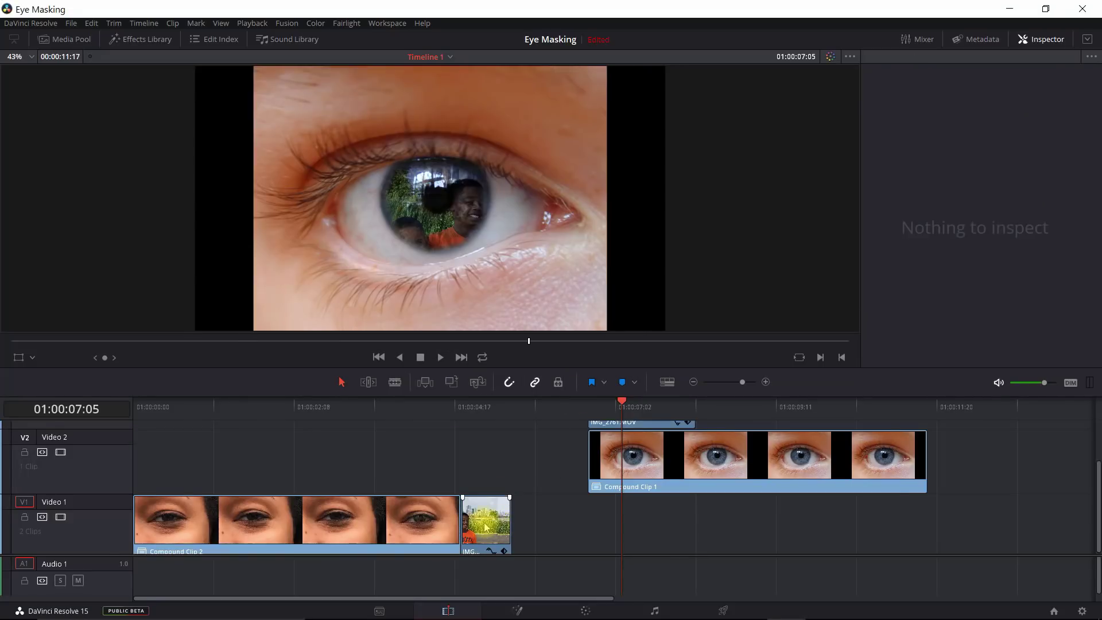
{"action": "left_click", "coordinate": [486, 527]}
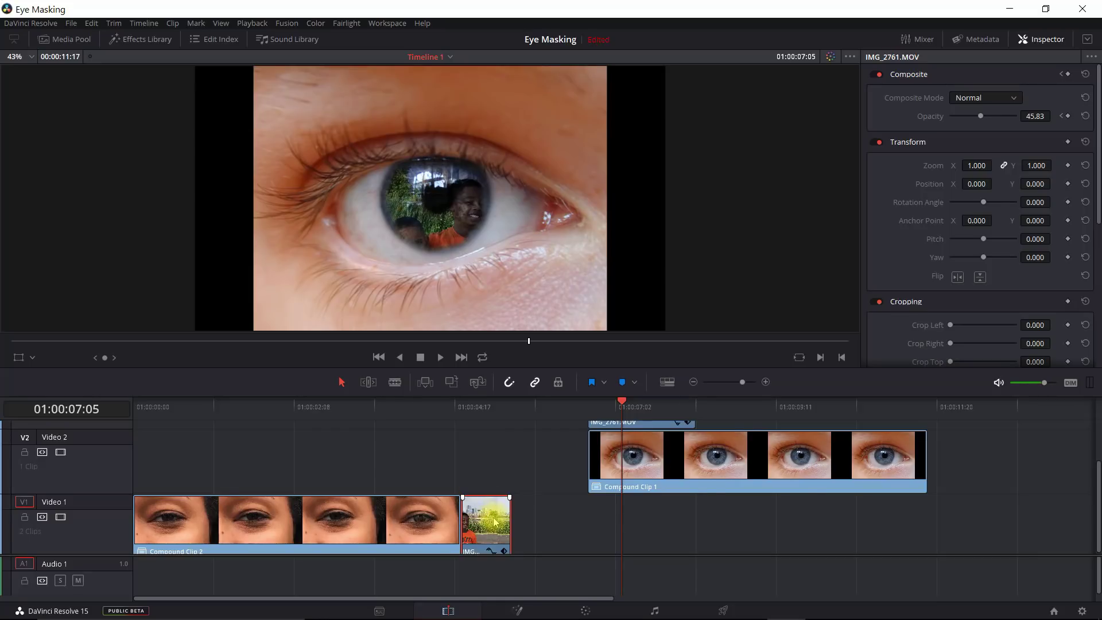
Reset the leftover IMG_2761 piece to 100 opacity and its node sizing to full frame
{"action": "left_click", "coordinate": [1085, 118]}
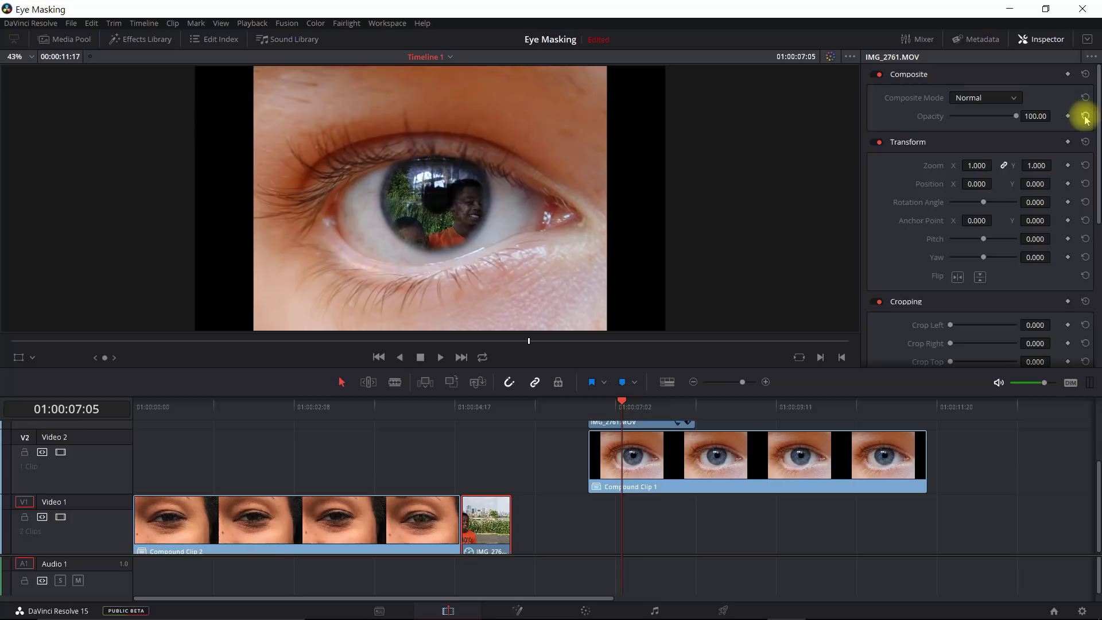
{"action": "left_click", "coordinate": [586, 611]}
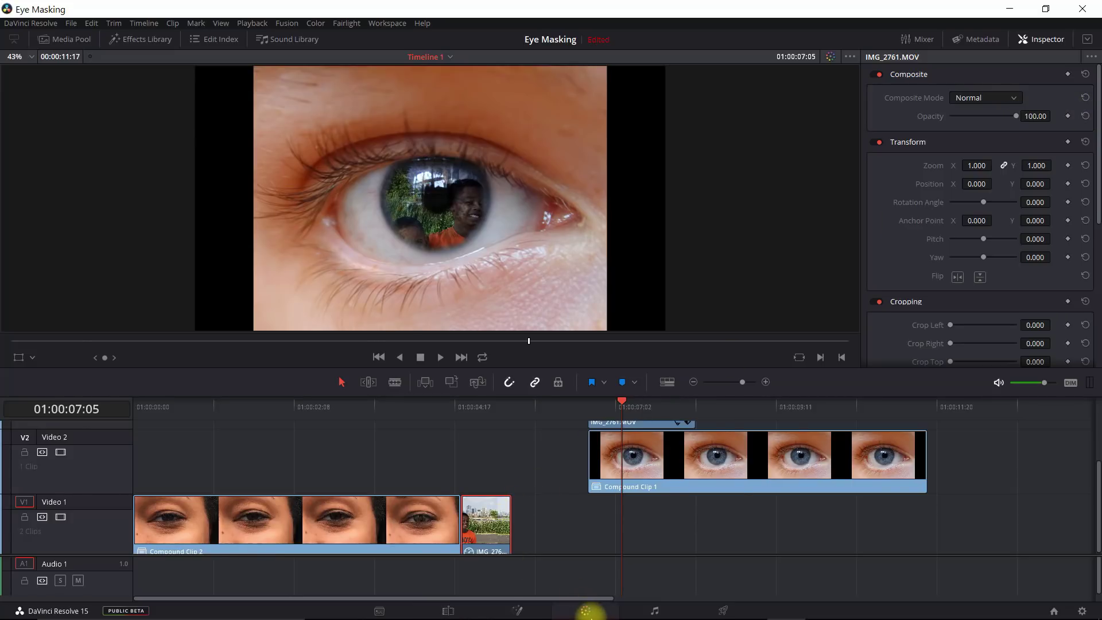
{"action": "left_click", "coordinate": [701, 160]}
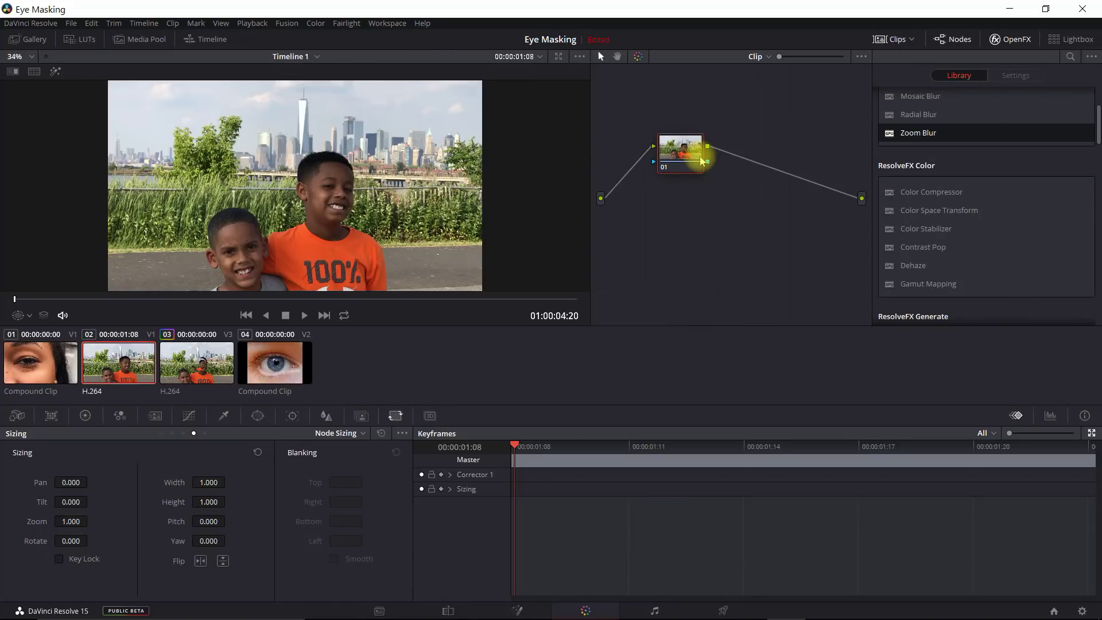
{"action": "left_click", "coordinate": [448, 610]}
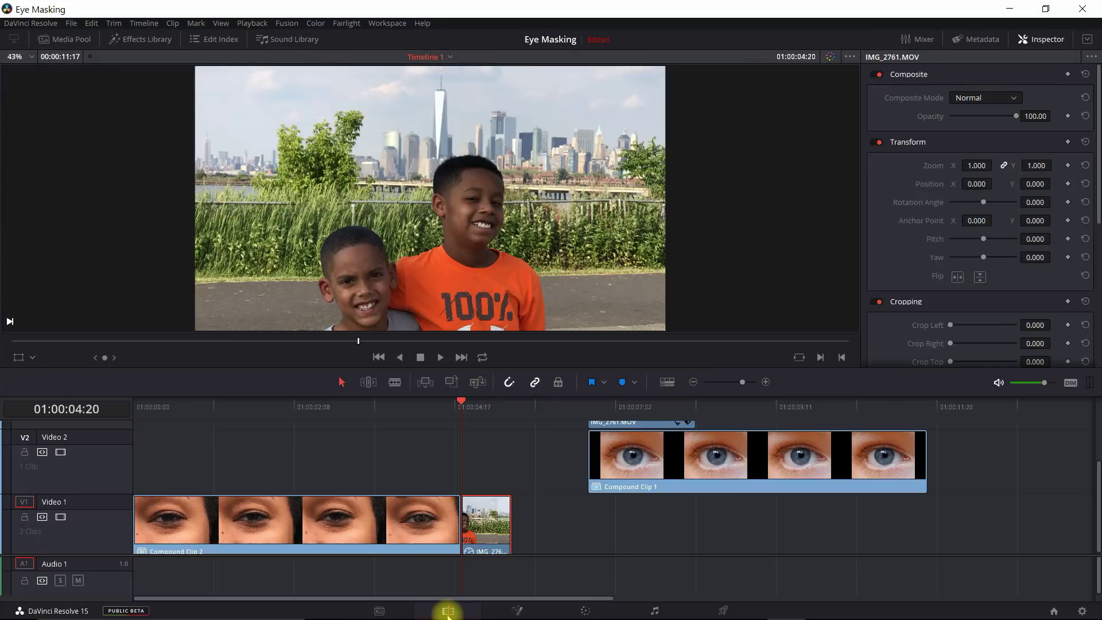